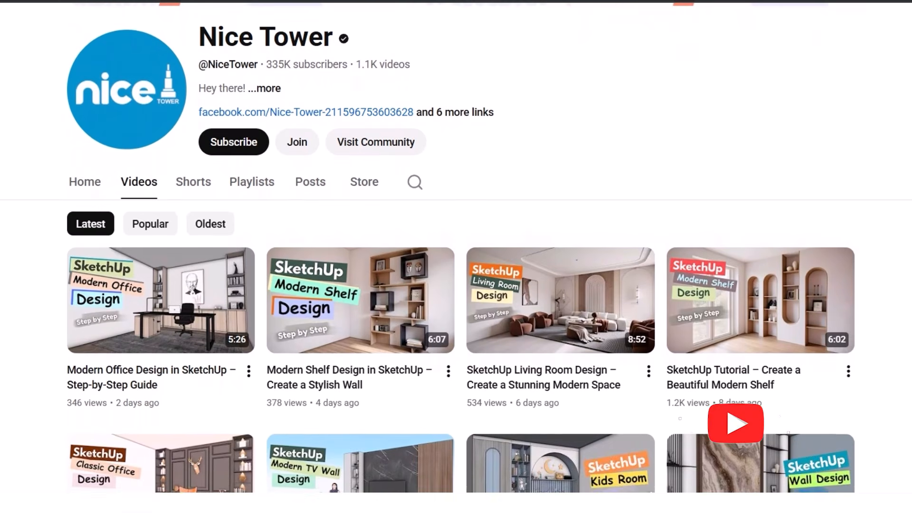
scroll(750, 453, down, 4)
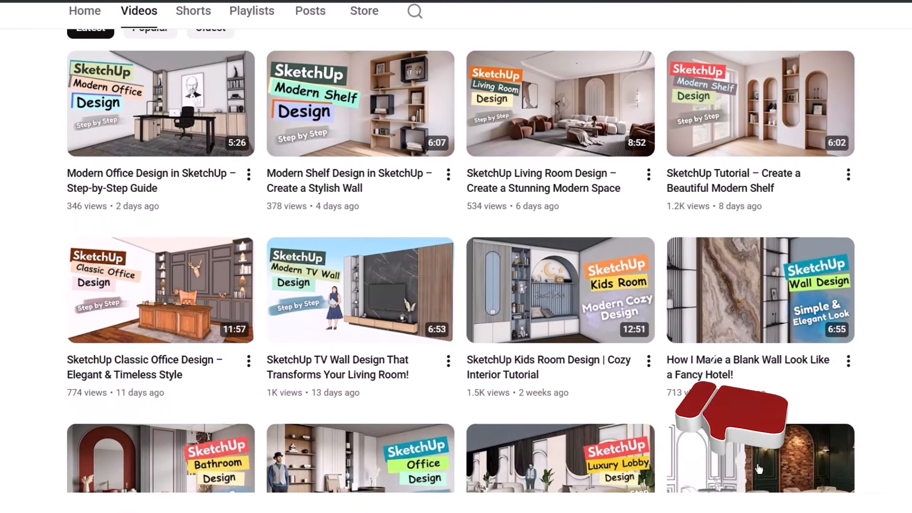
scroll(766, 476, down, 4)
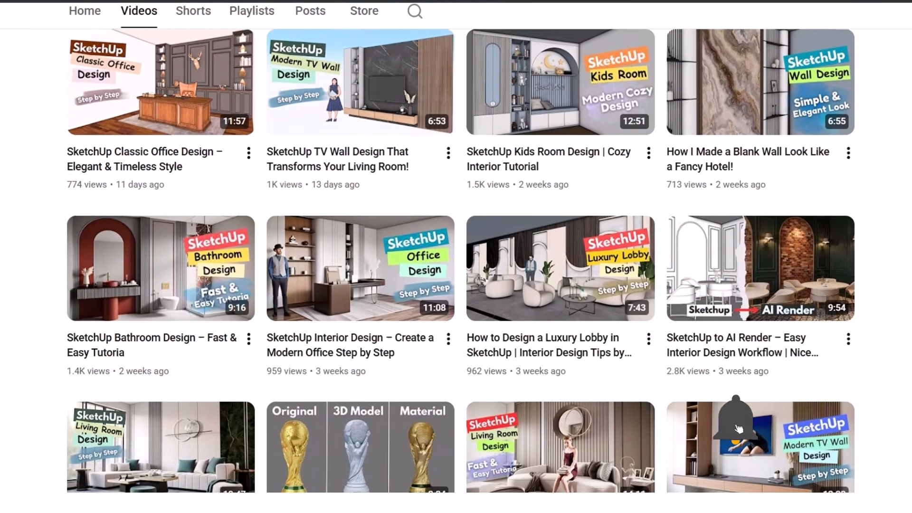
scroll(456, 256, down, 6)
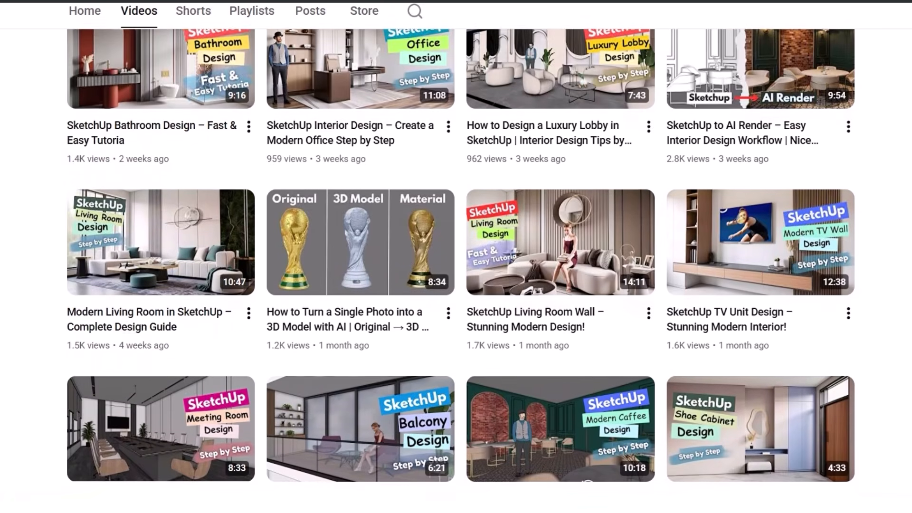
scroll(456, 256, down, 5)
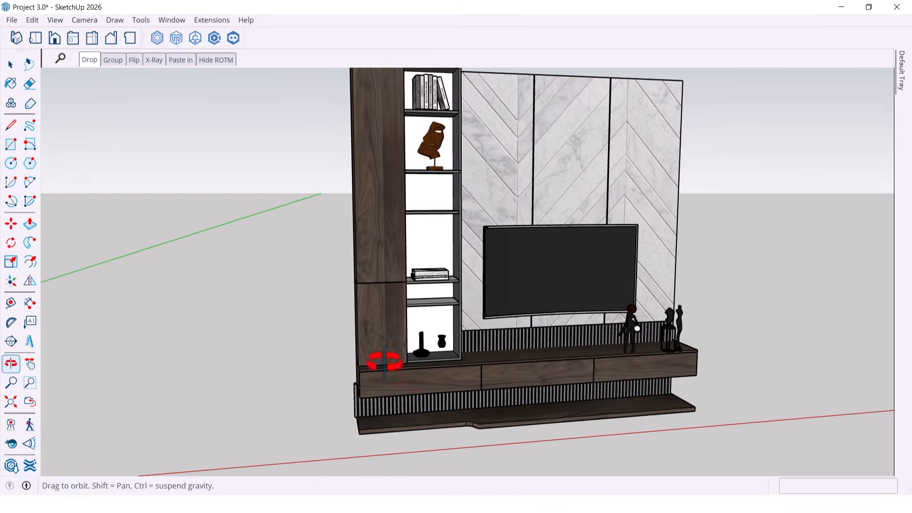
middle_drag(383, 360, 393, 367)
scroll(224, 358, down, 1)
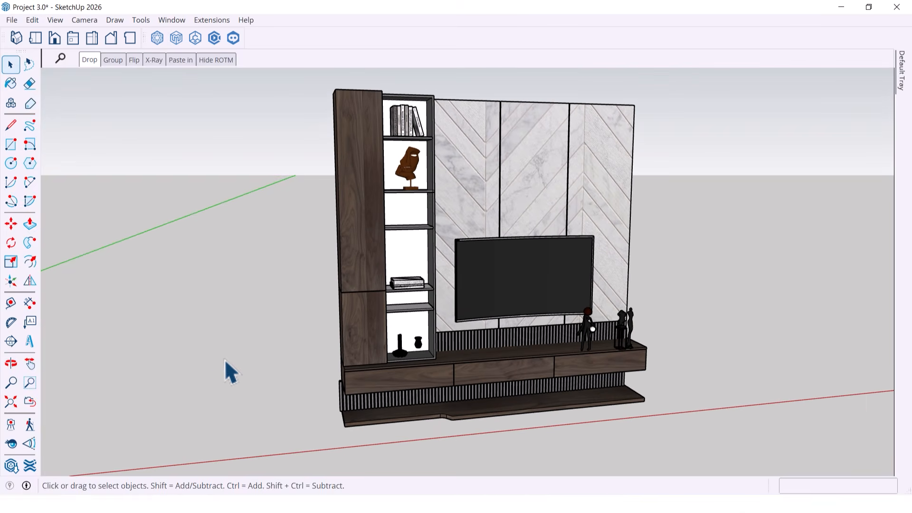
scroll(250, 366, down, 3)
scroll(250, 365, down, 1)
scroll(217, 347, up, 2)
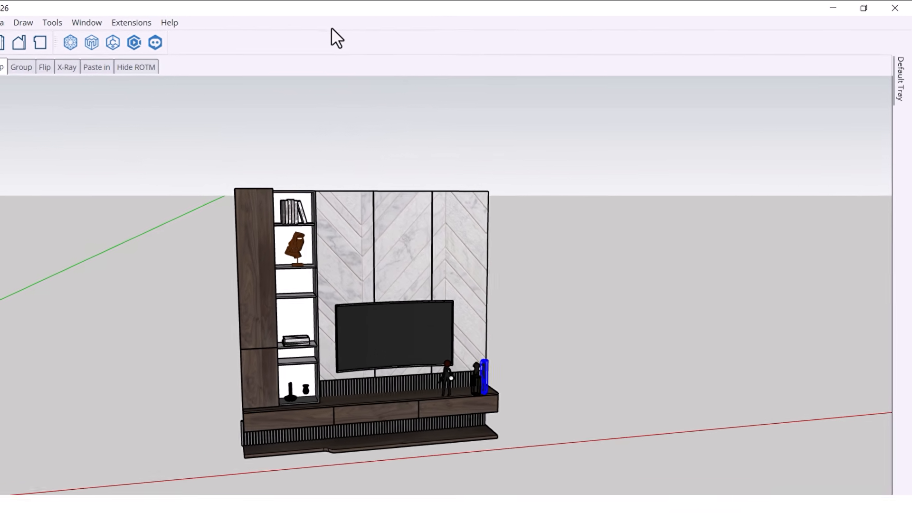
Display the JHS PowerBar toolbar
right_click(383, 34)
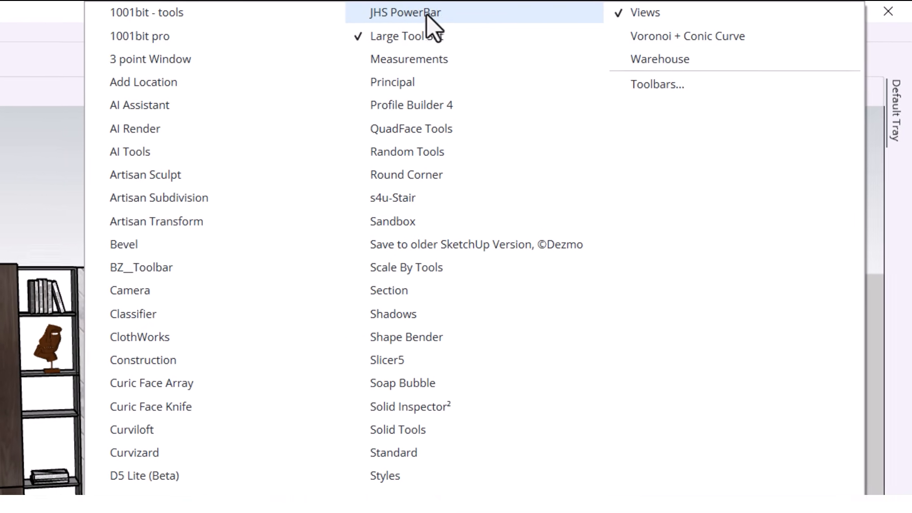
click(430, 12)
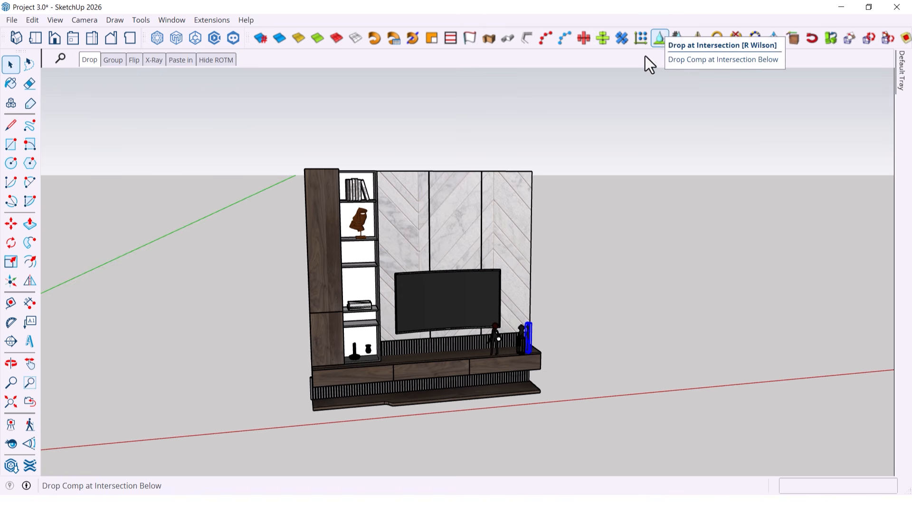
Move the slim figurine at the console's end straight up along the vertical axis so it floats above the console
scroll(538, 348, up, 5)
scroll(498, 352, down, 3)
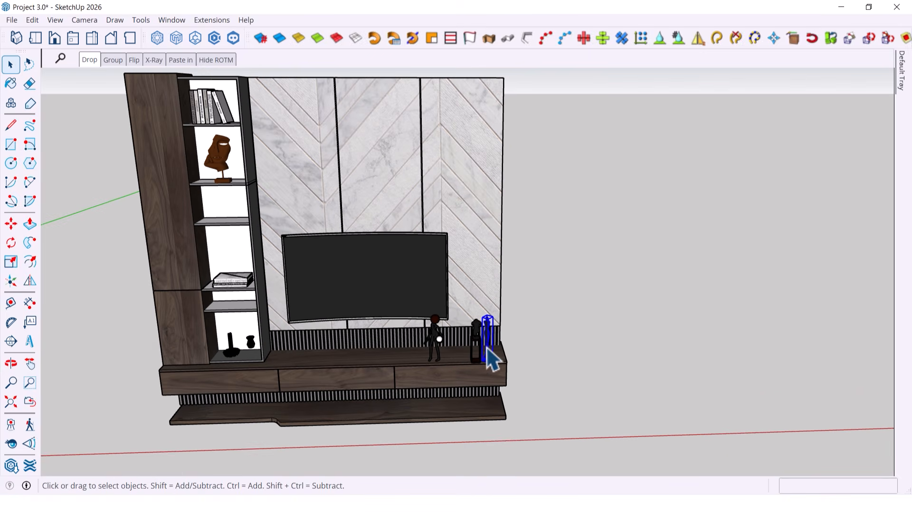
key(m)
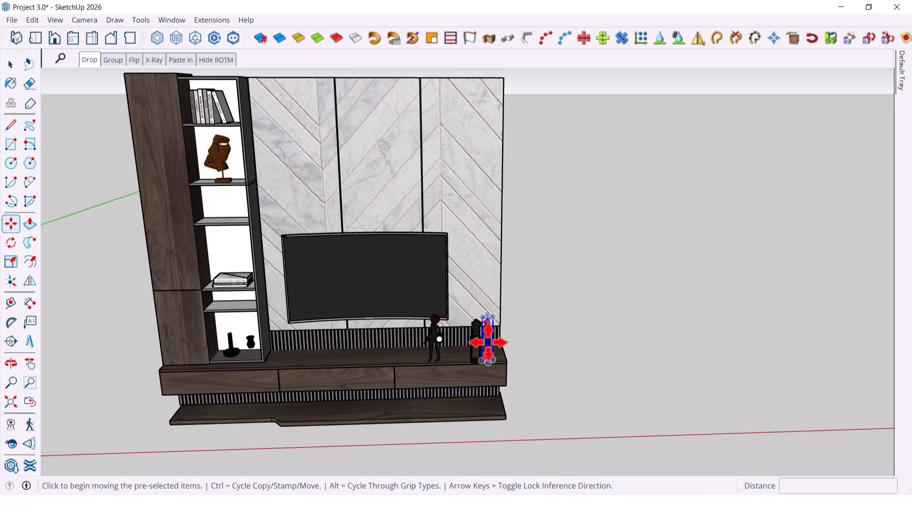
click(487, 342)
key(Up)
click(487, 290)
key(space)
Move the bust on its pedestal, beside the slim figurine, upward off the TV console
click(480, 341)
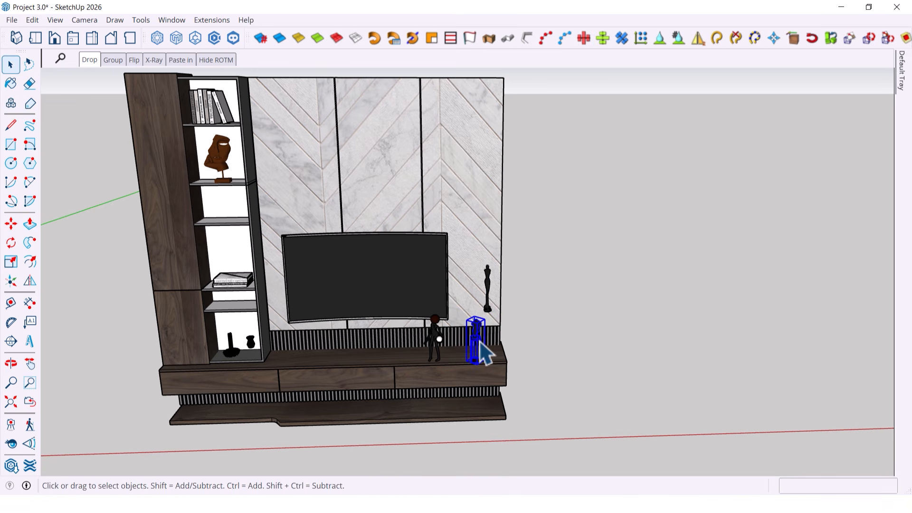
key(m)
click(480, 341)
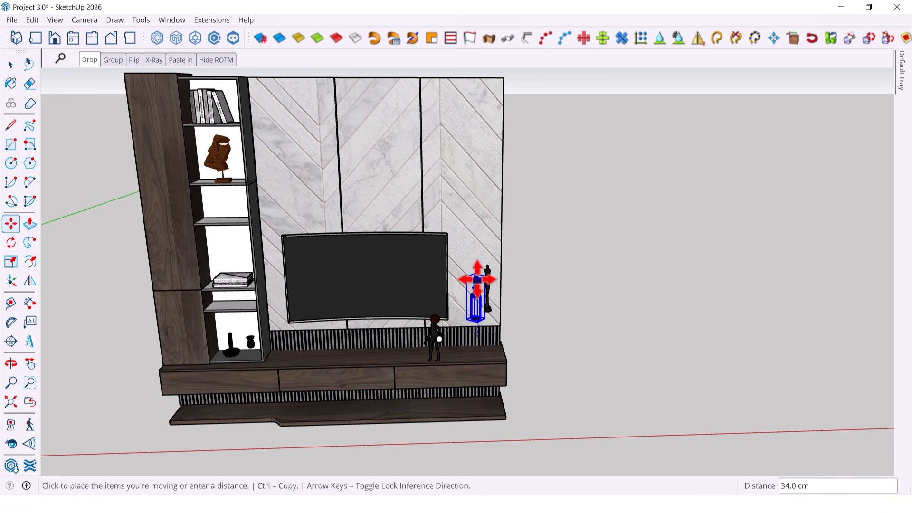
click(478, 261)
key(Escape)
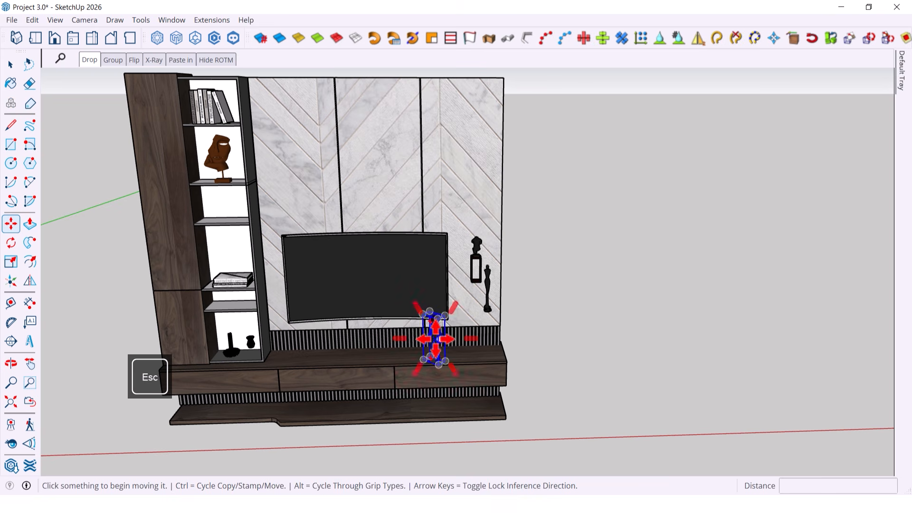
Raise the standing figure holding the white ball about 47 cm vertically, in front of the TV
click(433, 337)
key(Up)
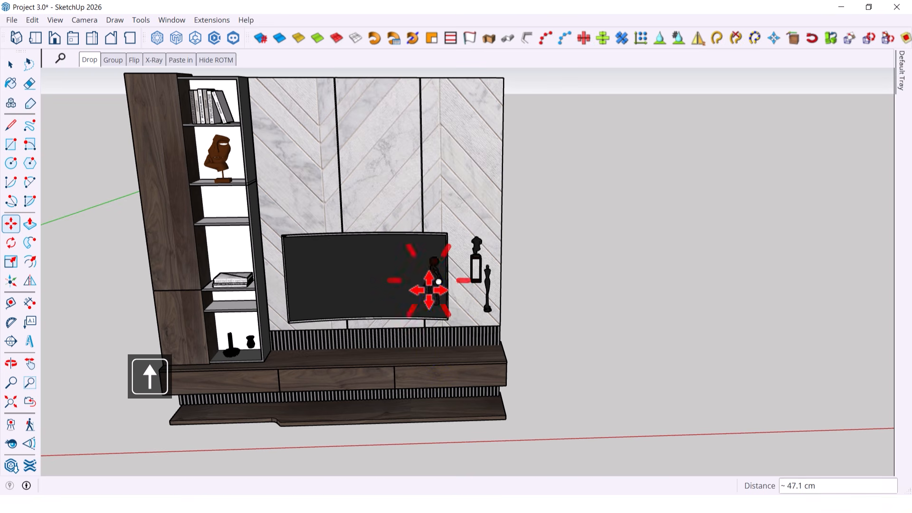
click(434, 280)
key(space)
Inspect the three raised ornaments beside the TV from above and from the front
scroll(252, 362, down, 1)
shift+middle_drag(350, 354, 489, 340)
scroll(374, 334, up, 2)
middle_drag(375, 335, 375, 347)
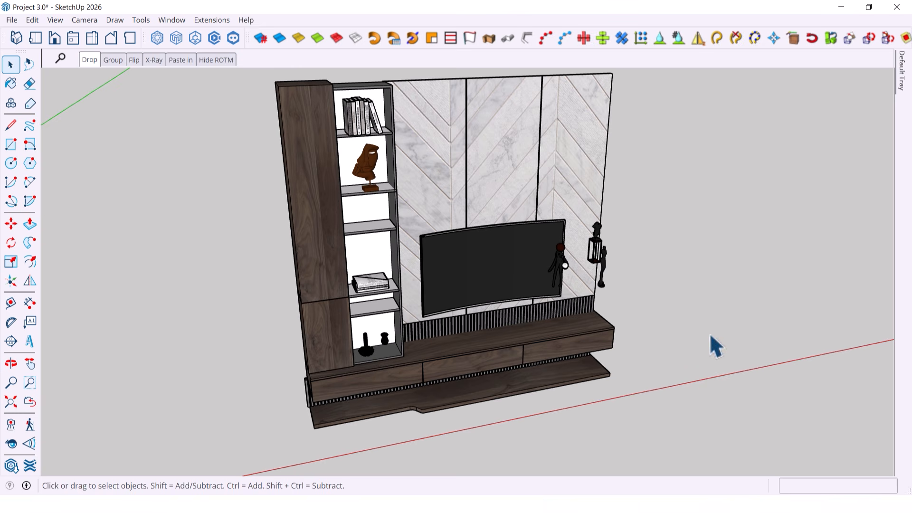
middle_drag(671, 311, 753, 415)
scroll(677, 372, up, 1)
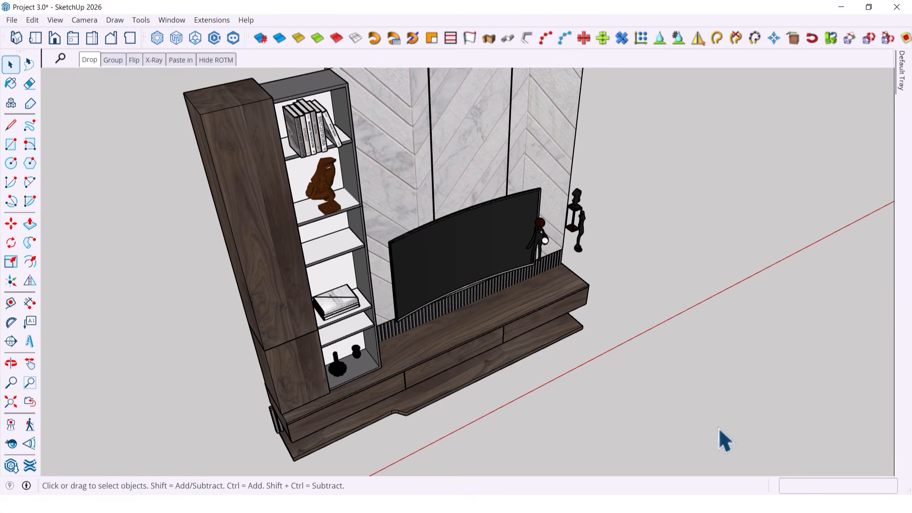
middle_drag(639, 406, 572, 279)
scroll(460, 375, down, 3)
scroll(631, 332, up, 2)
scroll(555, 315, up, 4)
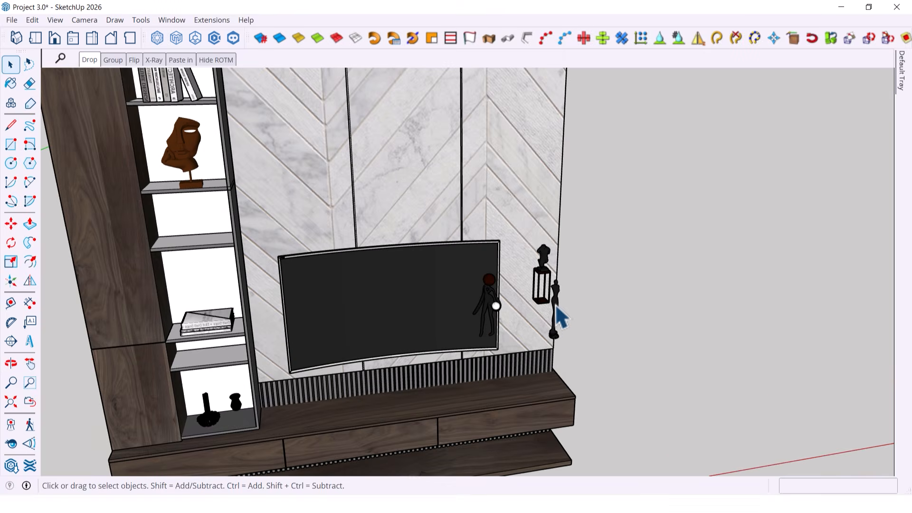
Move the slim figurine manually down the vertical axis by about 61 cm onto the console top
click(556, 316)
key(m)
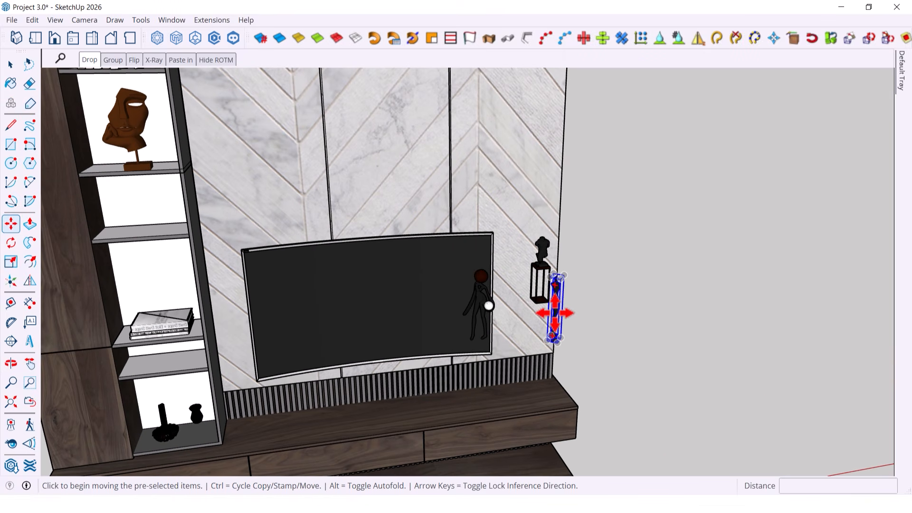
click(555, 313)
key(Up)
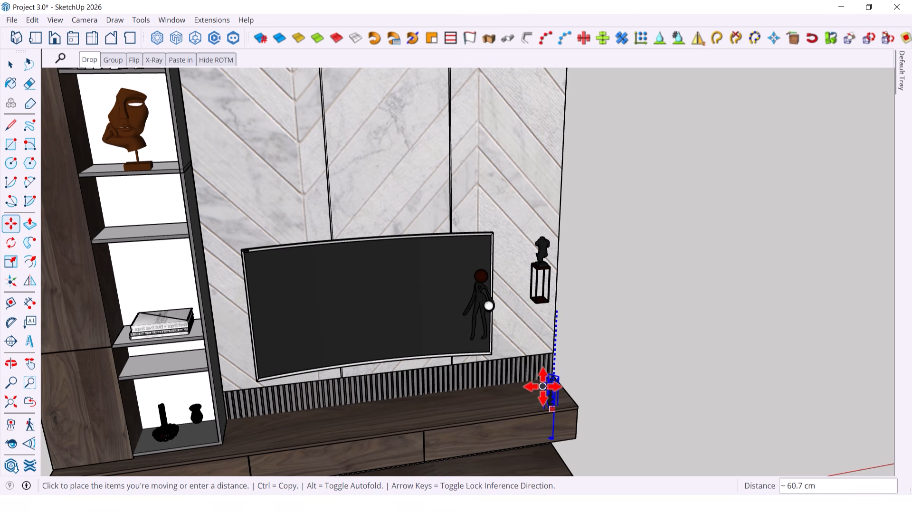
key(space)
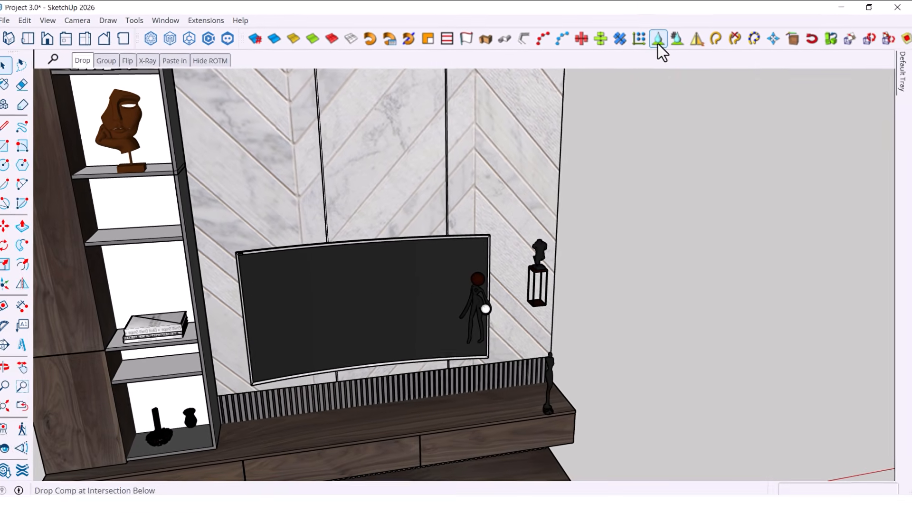
Examine the contact between the slim figurine's base and the console top up close and from a low angle
middle_drag(614, 403, 449, 417)
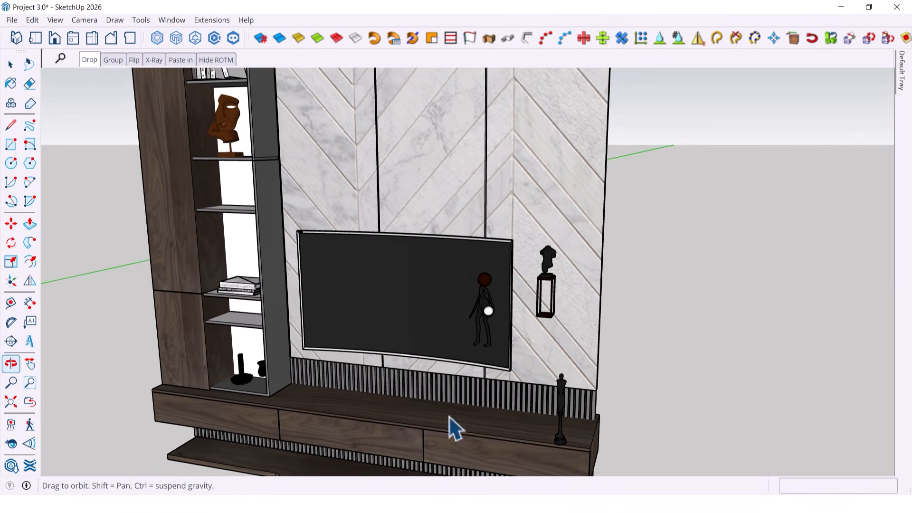
scroll(604, 458, up, 5)
middle_drag(604, 458, 657, 353)
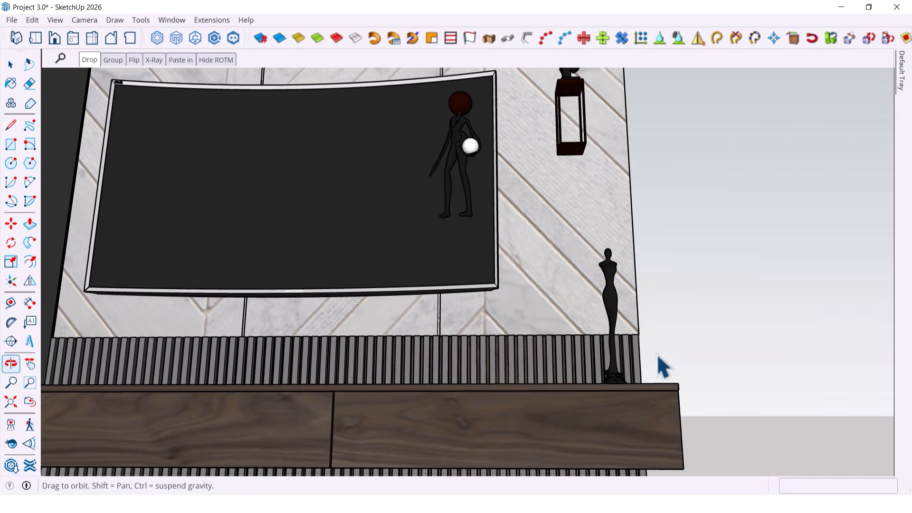
scroll(656, 353, up, 5)
scroll(454, 448, down, 5)
scroll(454, 449, up, 6)
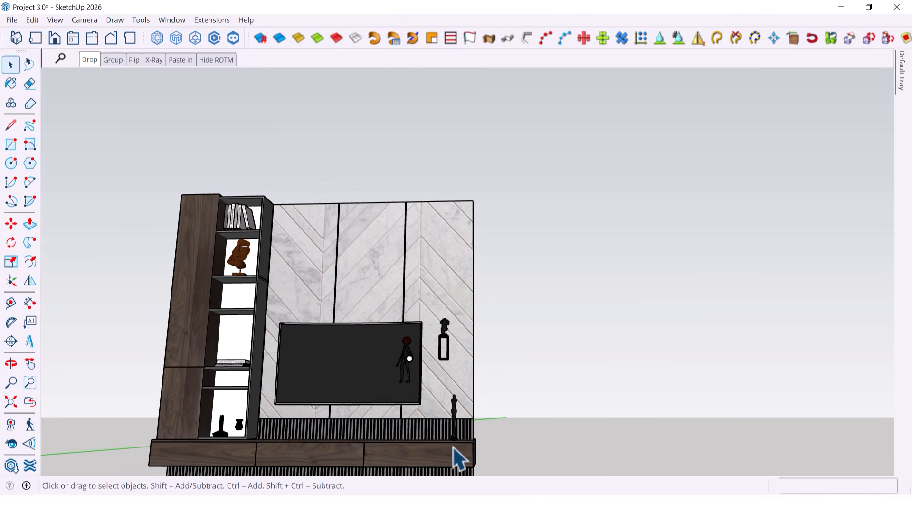
middle_drag(450, 449, 498, 474)
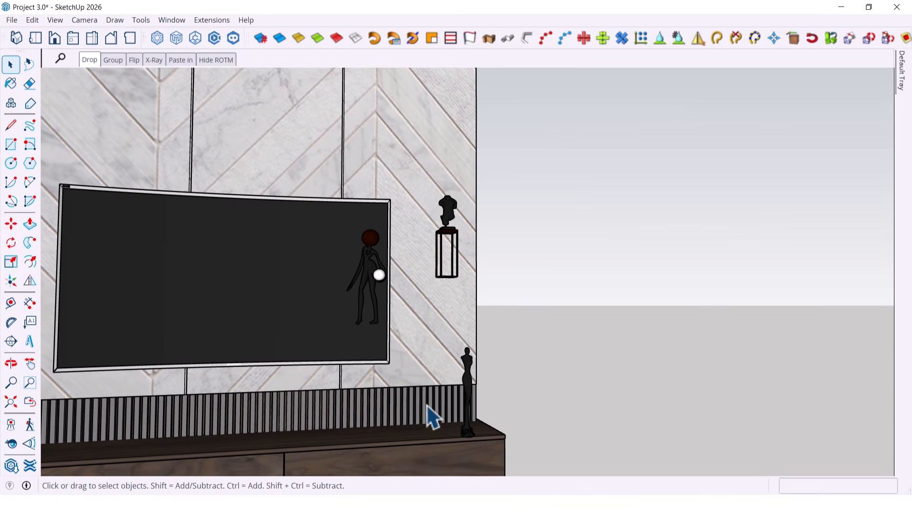
Drop the bust on its pedestal and the figure with the white ball individually, using Drop at Intersection
click(445, 205)
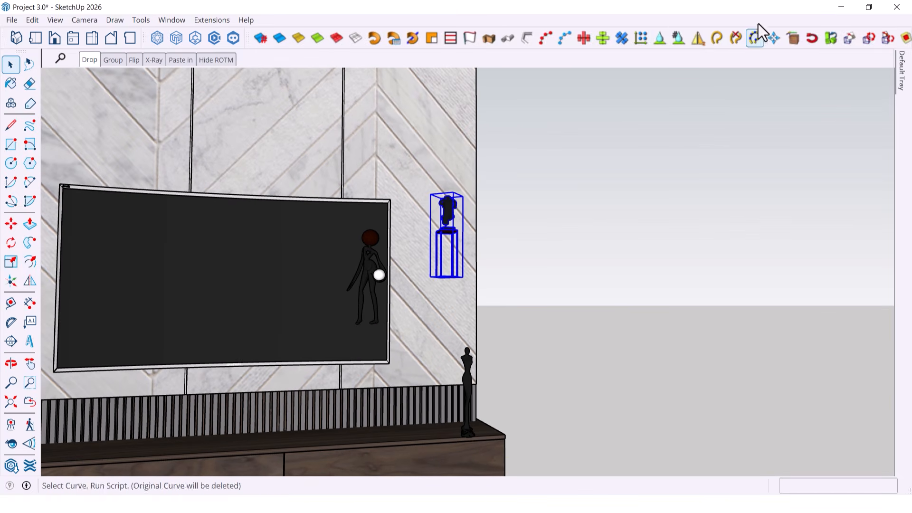
click(656, 43)
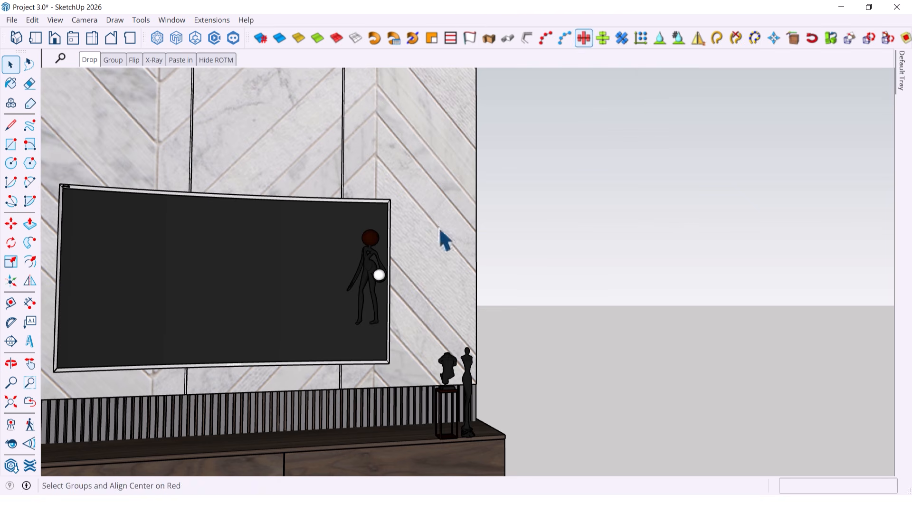
click(373, 275)
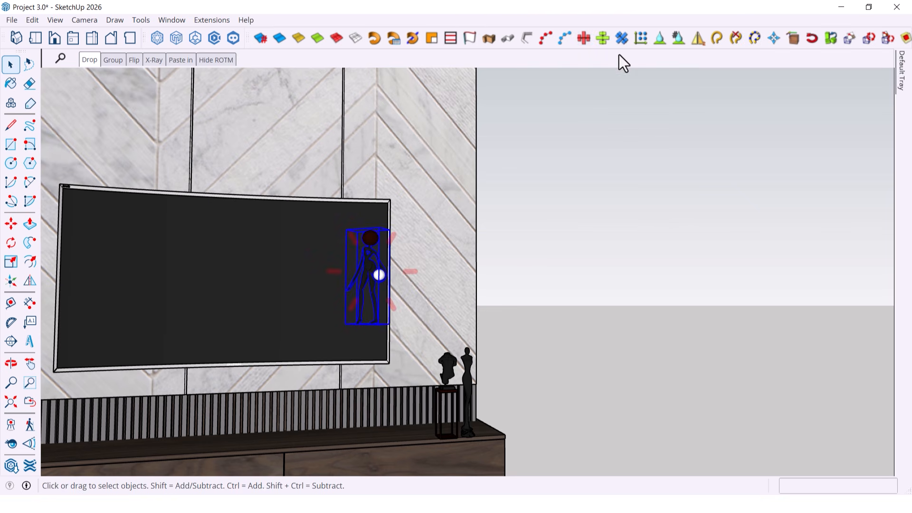
click(658, 39)
Undo both ornament drops and the slim figurine's manual move
key(ctrl+z)
key(ctrl+z)
key(ctrl+z)
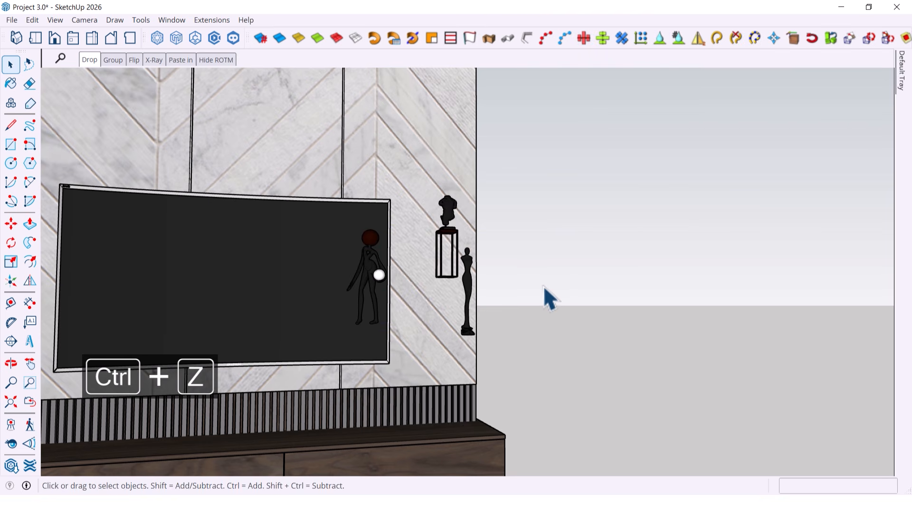
Select all three raised ornaments and drop them together onto the surface below with Drop at Intersection
scroll(544, 285, down, 8)
middle_drag(515, 303, 509, 320)
scroll(509, 319, up, 1)
scroll(509, 319, up, 6)
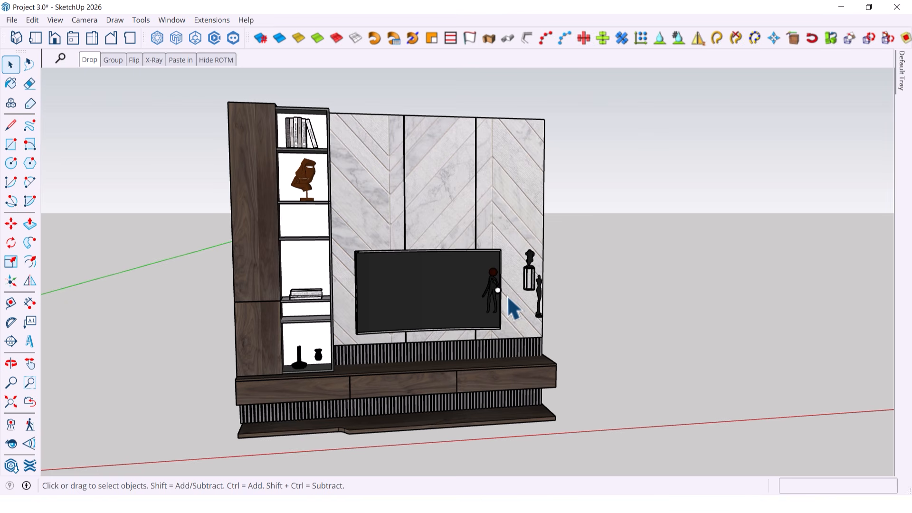
click(536, 277)
shift+click(529, 273)
shift+click(493, 290)
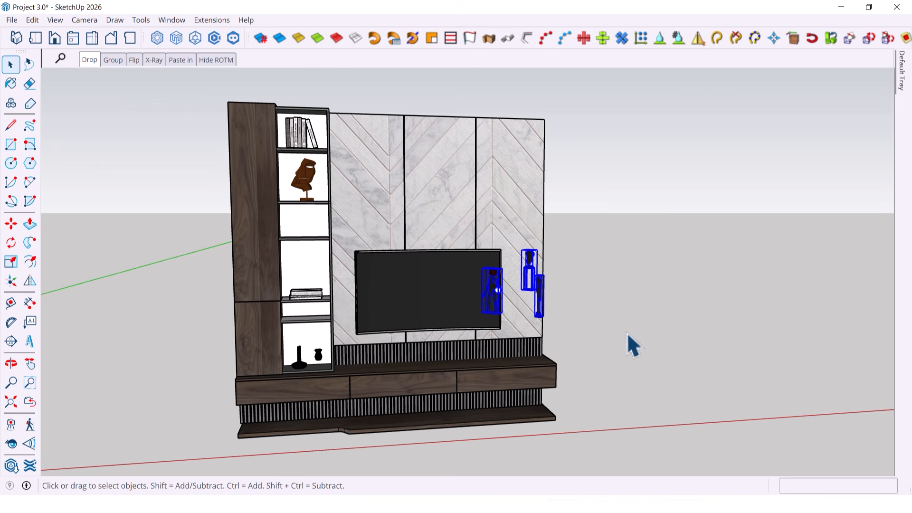
key(shift+f)
Check how the three dropped ornaments sit on the TV console, both up close and in the overall view
scroll(515, 378, up, 3)
scroll(565, 356, up, 5)
middle_drag(510, 350, 507, 349)
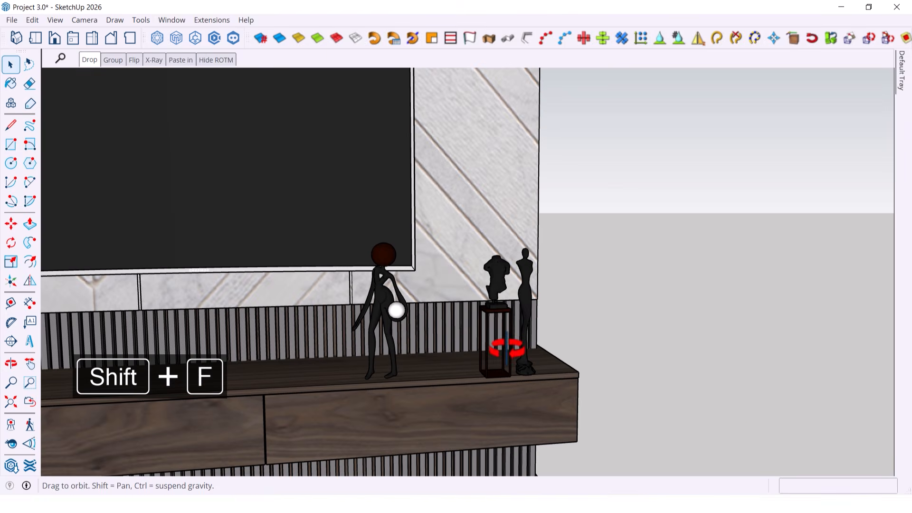
scroll(576, 364, down, 6)
key(o)
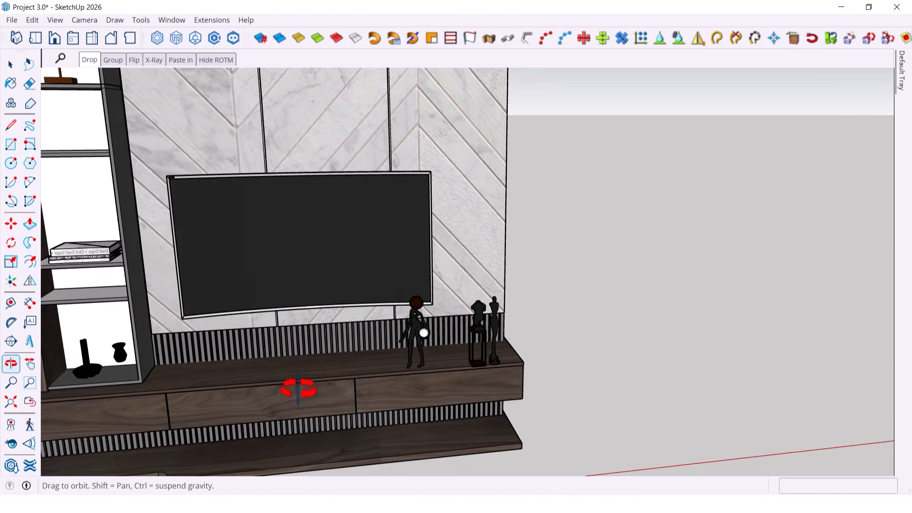
key(space)
scroll(421, 378, down, 3)
scroll(312, 350, down, 2)
scroll(156, 183, up, 1)
scroll(222, 142, up, 1)
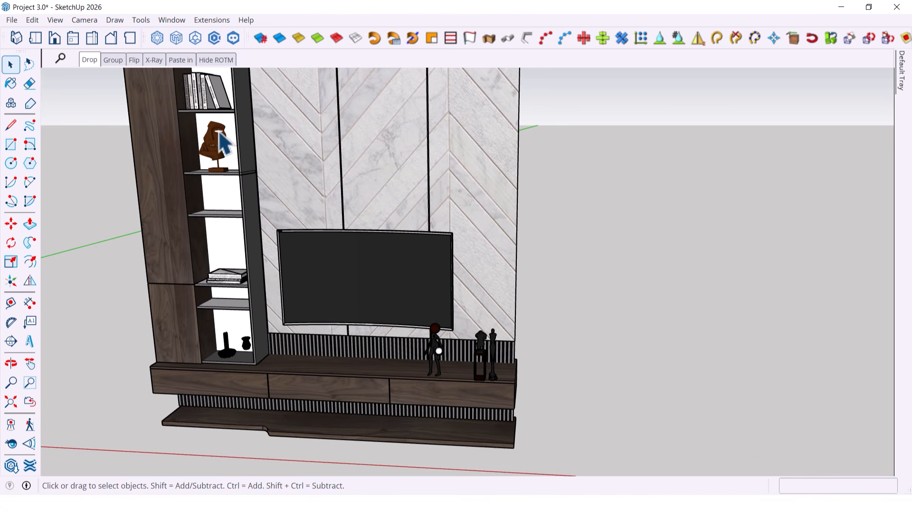
Raise the stack of books vertically off its shelf so it floats in the open compartment above
scroll(244, 301, up, 5)
key(o)
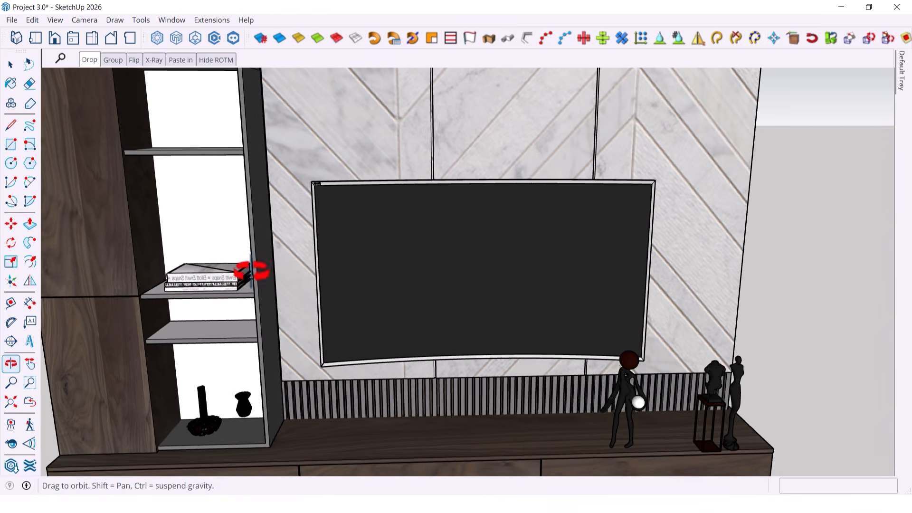
middle_drag(252, 271, 259, 271)
click(206, 280)
key(m)
click(207, 284)
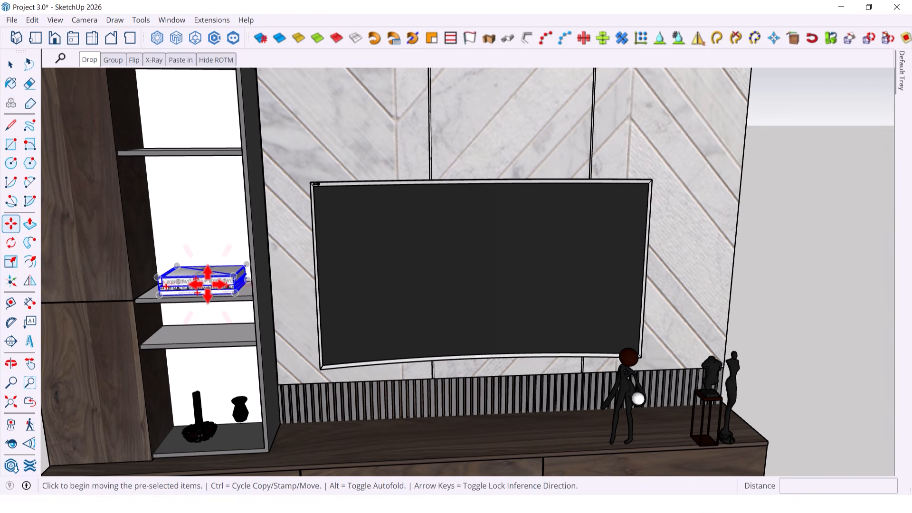
key(Up)
click(207, 284)
click(204, 205)
key(space)
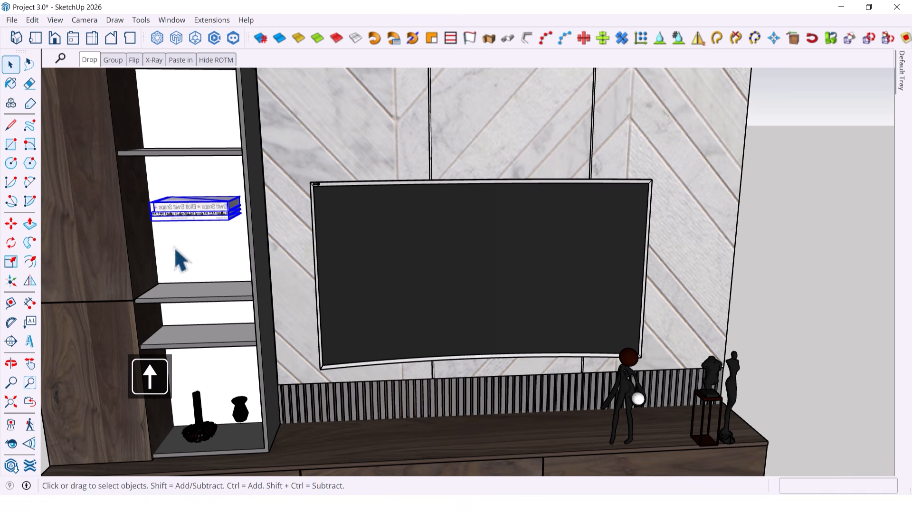
Drop the raised stack of books onto the shelf directly below with Drop at Intersection
middle_drag(181, 260, 285, 379)
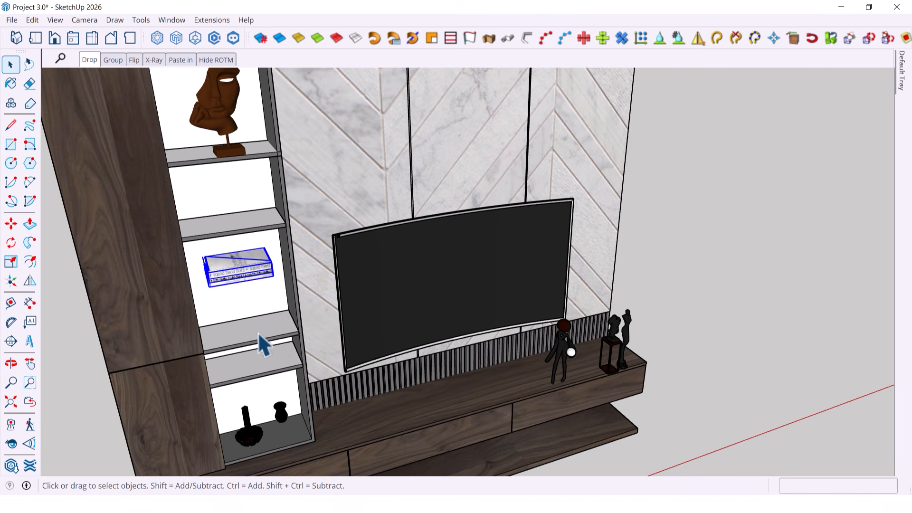
middle_drag(260, 342, 210, 228)
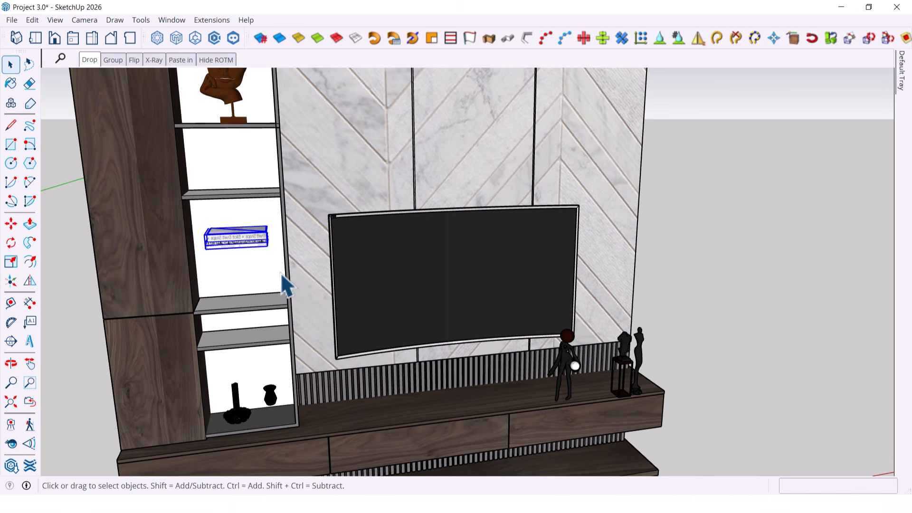
key(shift+f)
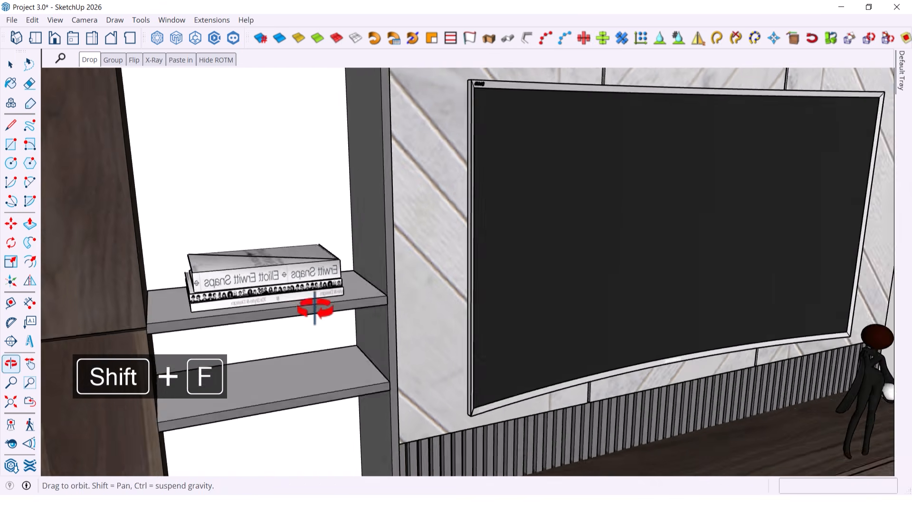
middle_drag(315, 309, 218, 328)
scroll(218, 327, down, 5)
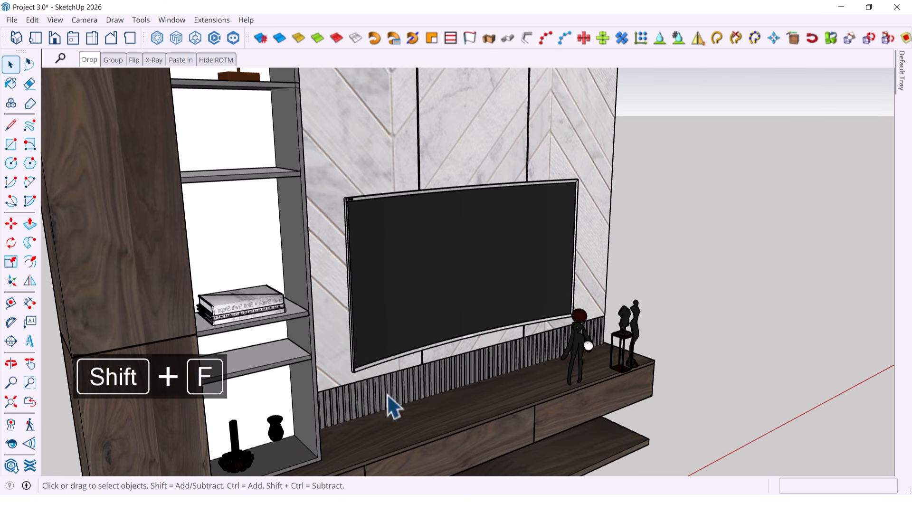
Examine the whole TV wall unit from several angles to check how the dropped objects sit
middle_drag(391, 399, 184, 300)
scroll(526, 431, down, 1)
shift+middle_drag(266, 382, 490, 406)
scroll(355, 383, down, 5)
middle_drag(355, 383, 427, 304)
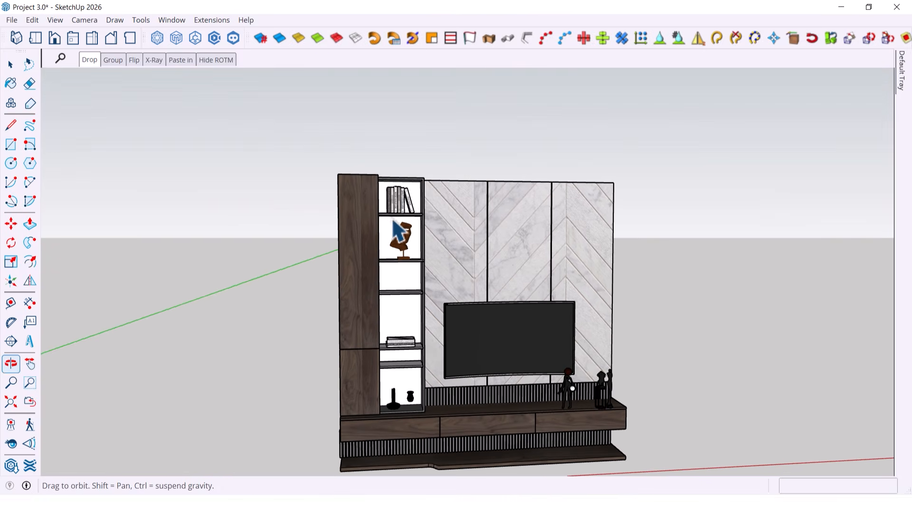
scroll(427, 276, up, 2)
scroll(273, 261, down, 4)
middle_drag(273, 261, 299, 309)
scroll(285, 297, up, 2)
scroll(309, 314, up, 3)
middle_drag(340, 338, 175, 337)
scroll(233, 307, down, 3)
scroll(295, 319, up, 2)
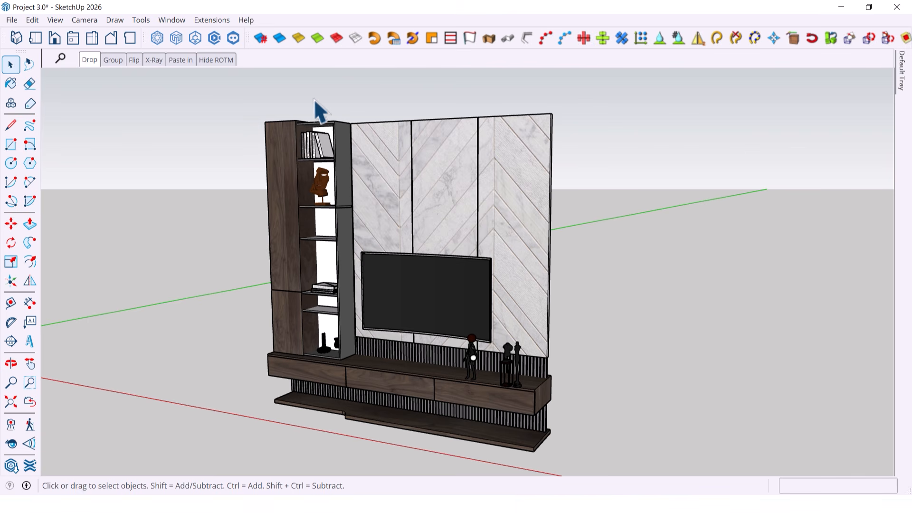
Open the Group scene and group the seat, legs and crossbar of the leftmost bar stool
click(113, 60)
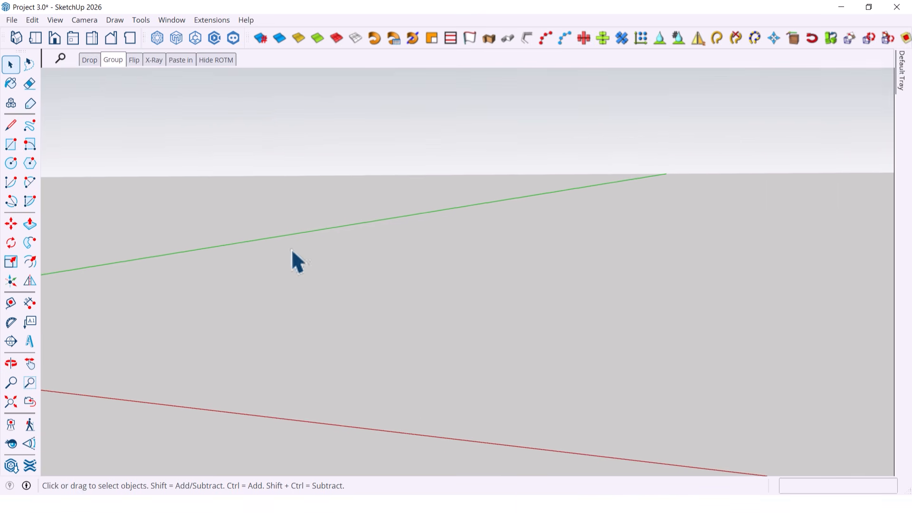
click(331, 292)
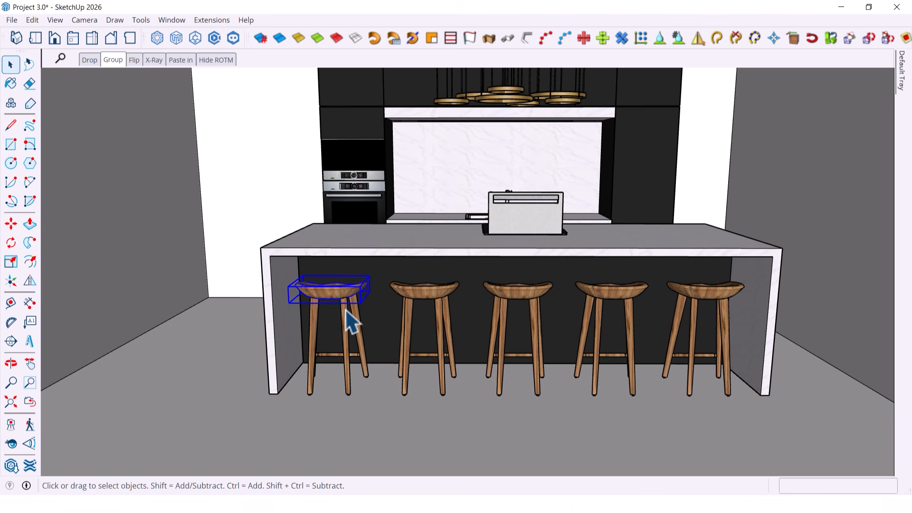
middle_drag(346, 332, 268, 332)
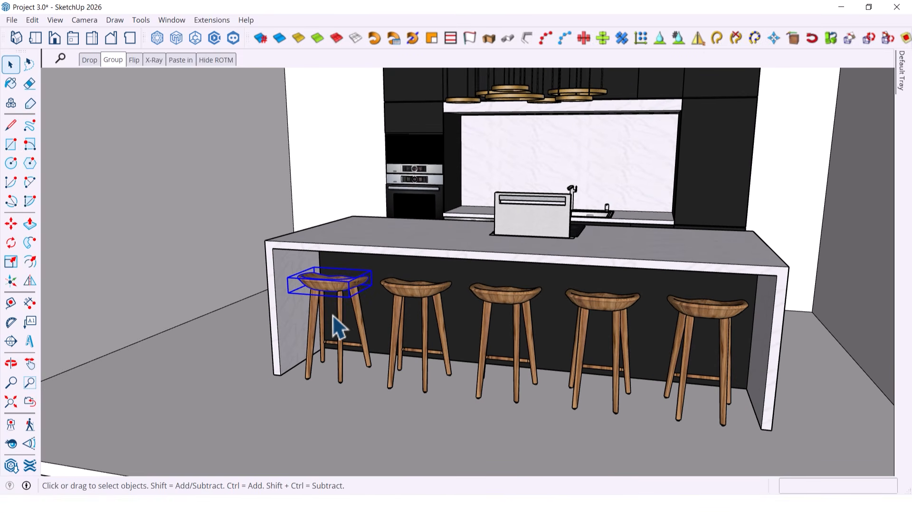
ctrl+click(362, 329)
ctrl+click(346, 343)
ctrl+click(339, 344)
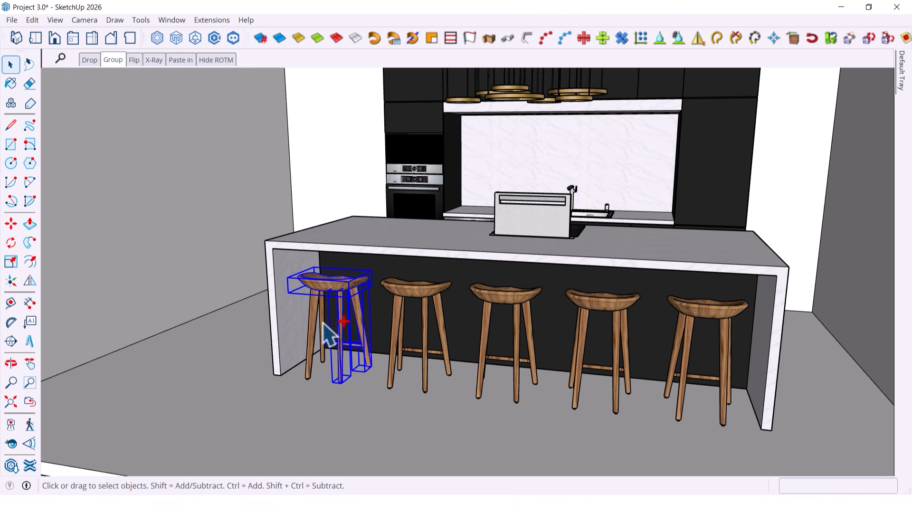
ctrl+click(323, 323)
ctrl+click(313, 323)
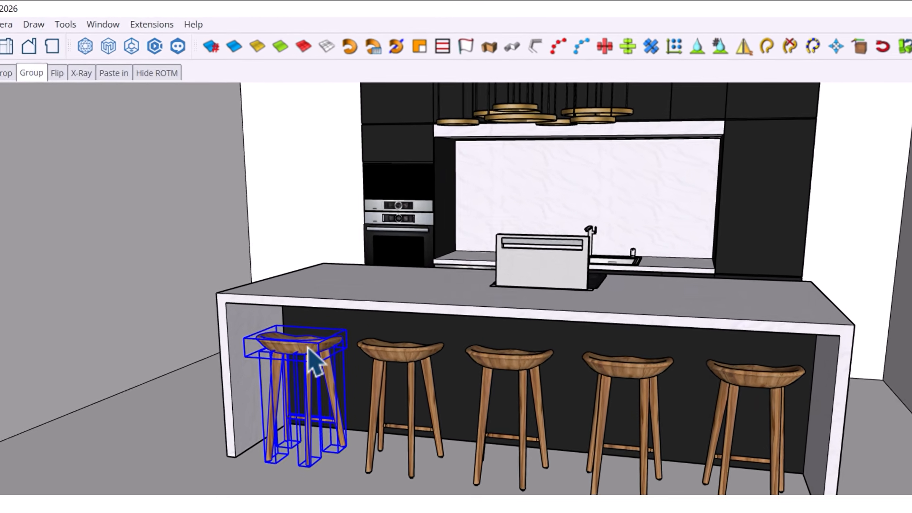
right_click(308, 353)
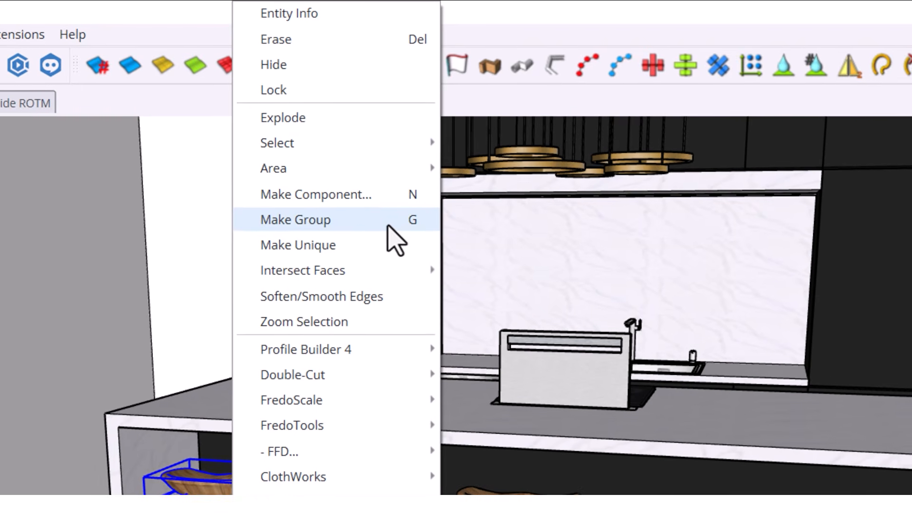
click(387, 227)
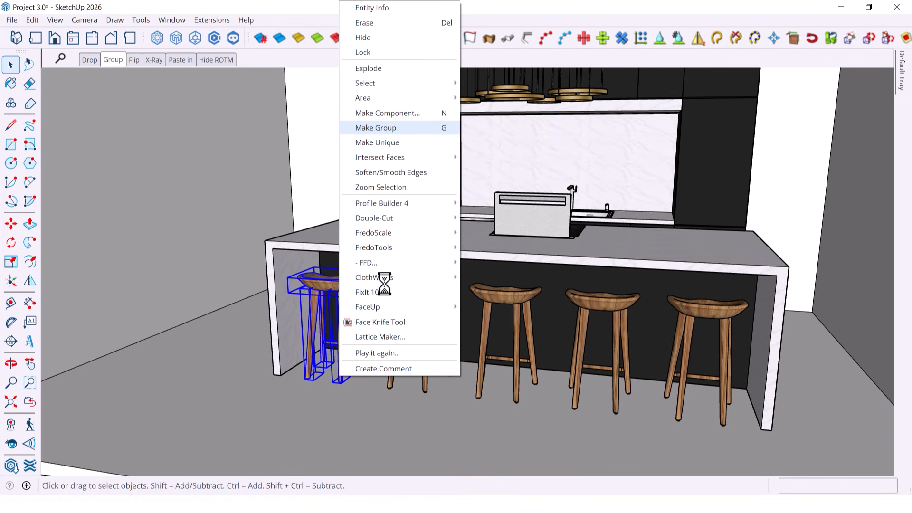
Inspect the grouped stool up close and from different angles to check its single bounding box
scroll(258, 304, up, 5)
middle_drag(359, 286, 336, 258)
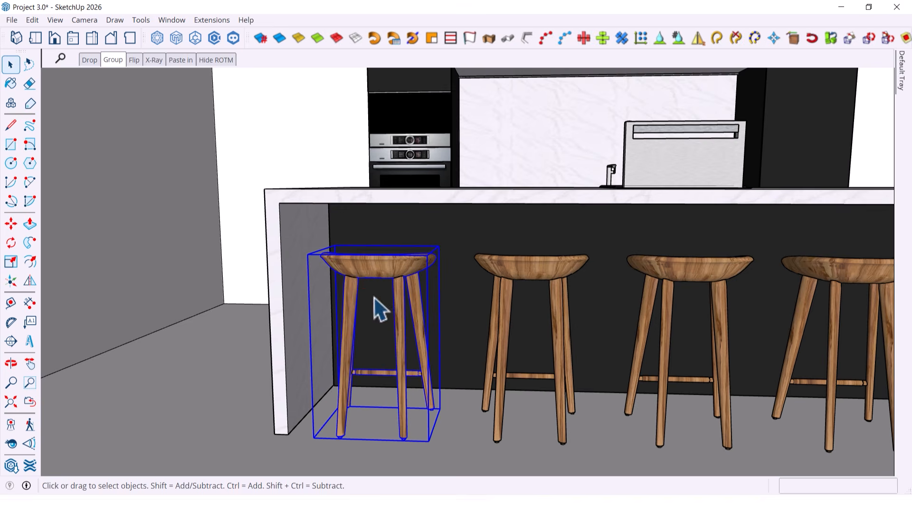
middle_drag(375, 298, 360, 274)
scroll(354, 264, down, 4)
mouse_move(395, 310)
middle_down()
mouse_move(344, 281)
mouse_move(397, 307)
middle_up()
scroll(374, 277, up, 3)
scroll(337, 295, down, 3)
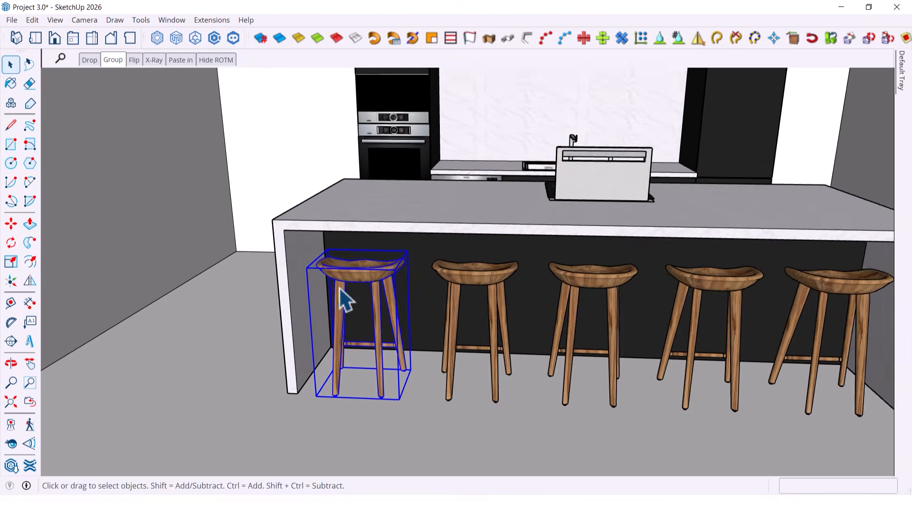
mouse_move(340, 299)
middle_down()
mouse_move(397, 309)
mouse_move(355, 309)
mouse_move(344, 298)
middle_up()
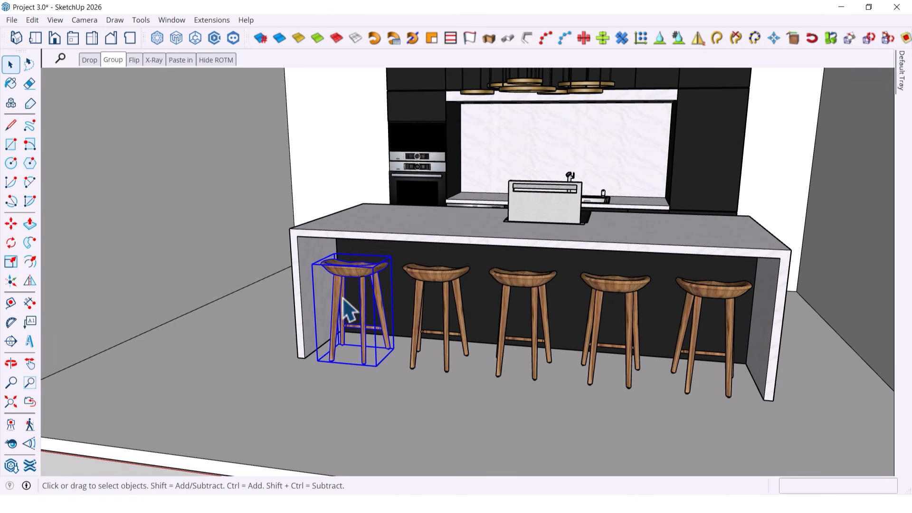
Undo the leftmost stool's grouping, reselect its seat, legs and crossbar, and group them again
key(ctrl+z)
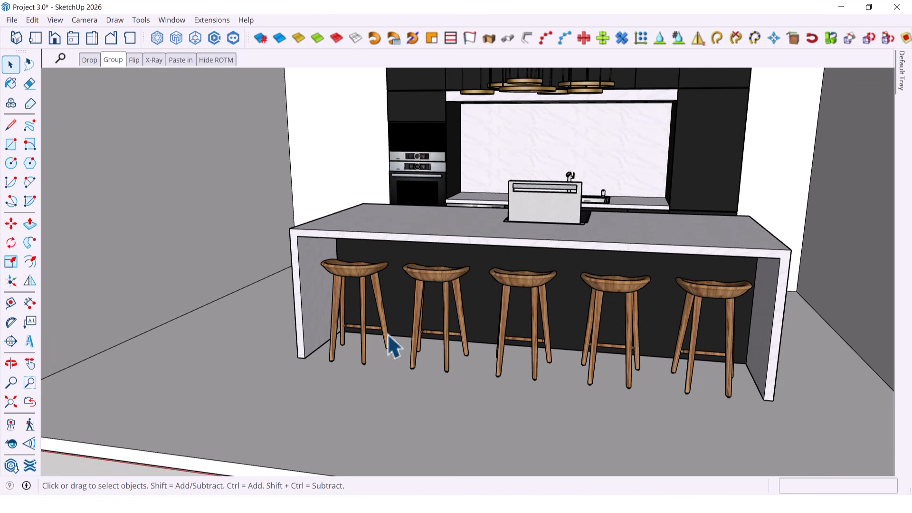
shift+click(372, 326)
shift+click(364, 336)
shift+click(341, 308)
shift+click(334, 309)
shift+click(356, 266)
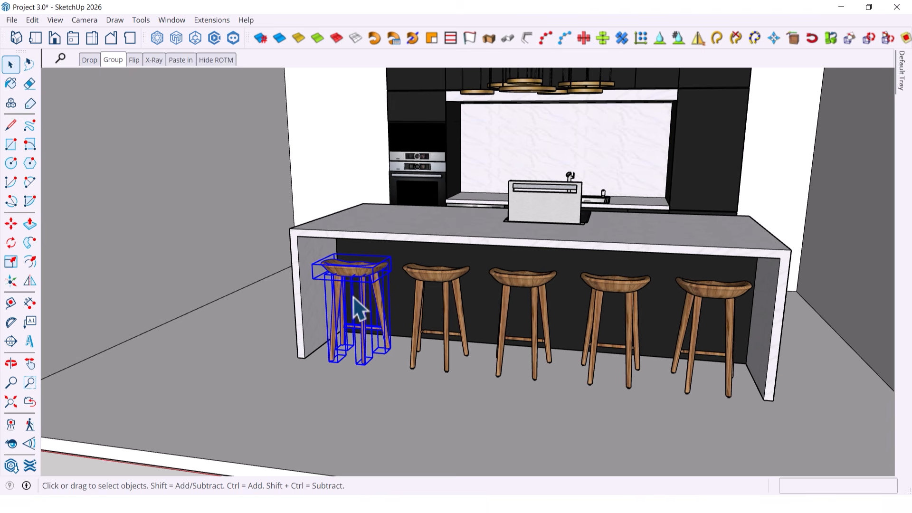
key(g)
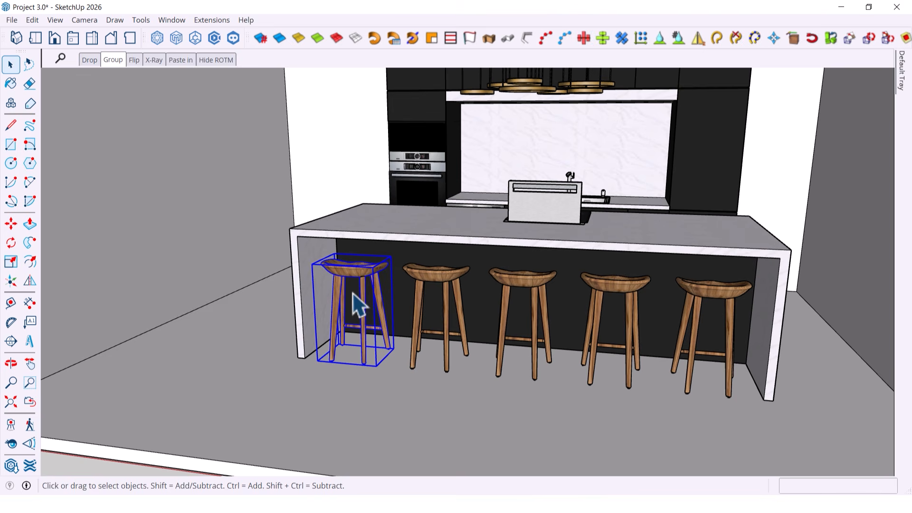
scroll(353, 294, up, 3)
middle_drag(358, 292, 284, 300)
scroll(284, 300, down, 2)
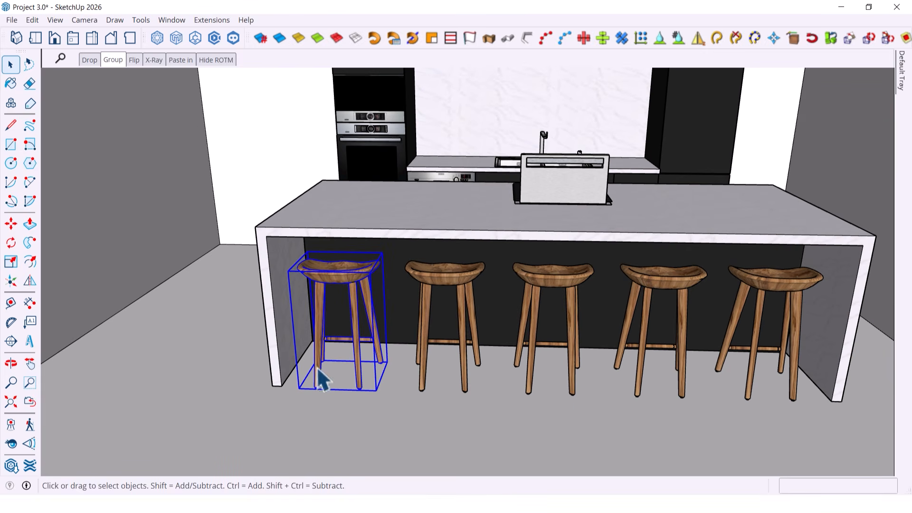
Explode the second stool from the left into its separate parts
click(451, 278)
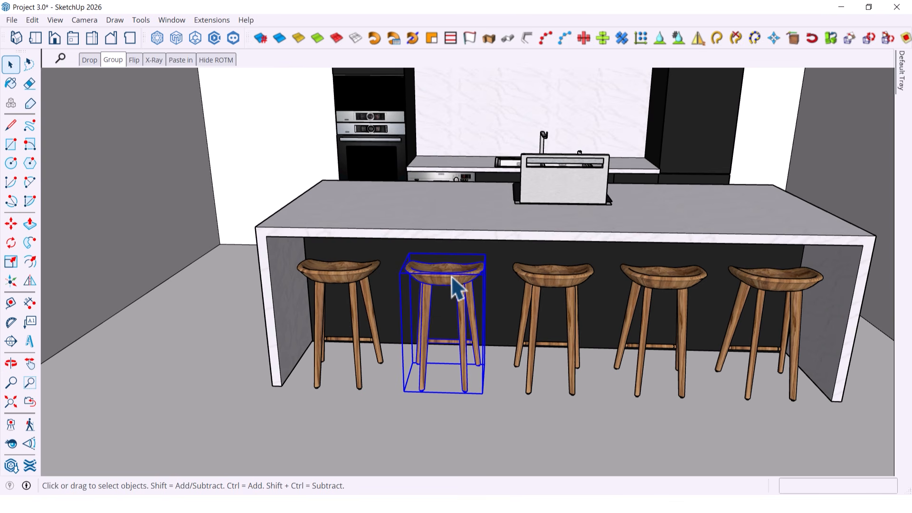
right_click(453, 285)
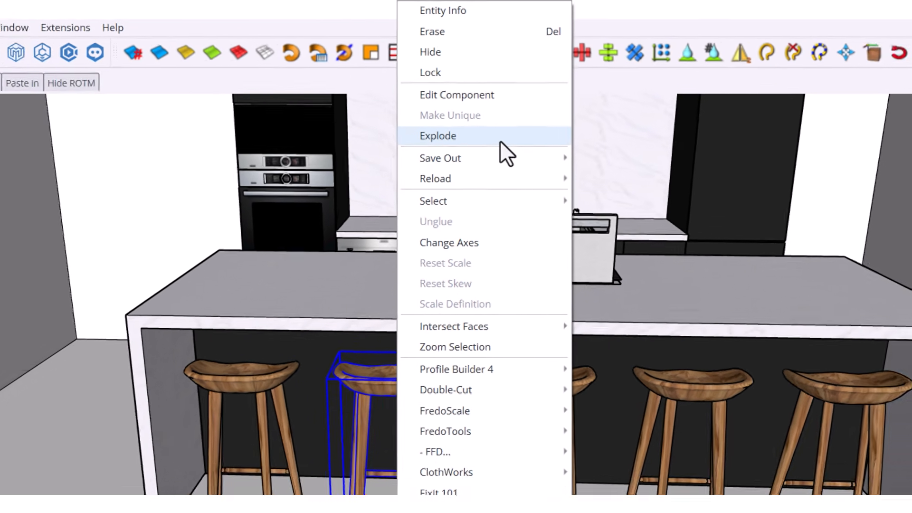
click(481, 167)
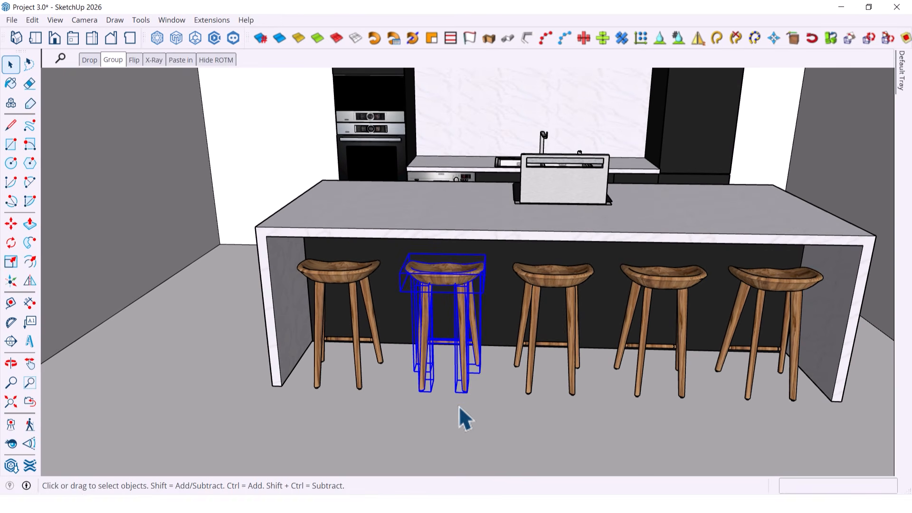
Check that the second stool's seat, legs and crossbar can each be selected individually
middle_drag(460, 417, 450, 337)
scroll(445, 325, up, 3)
click(464, 265)
click(469, 309)
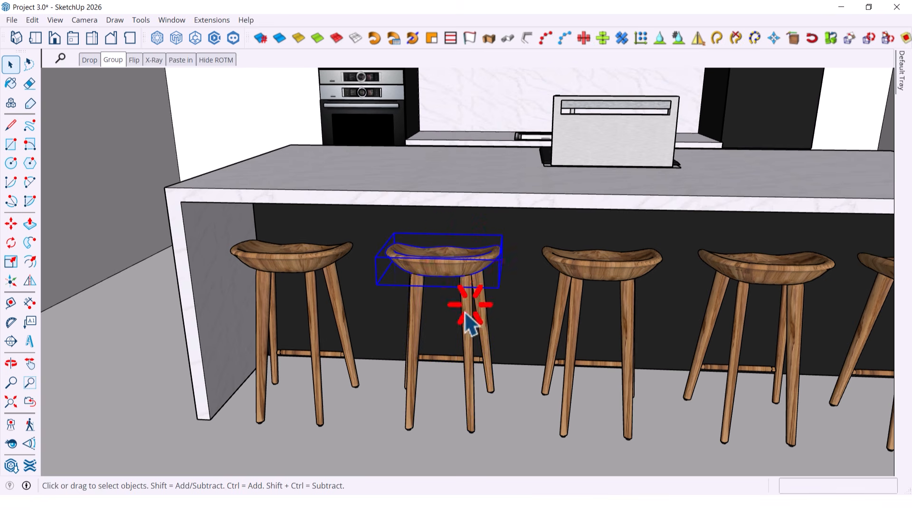
click(427, 322)
click(442, 360)
click(487, 339)
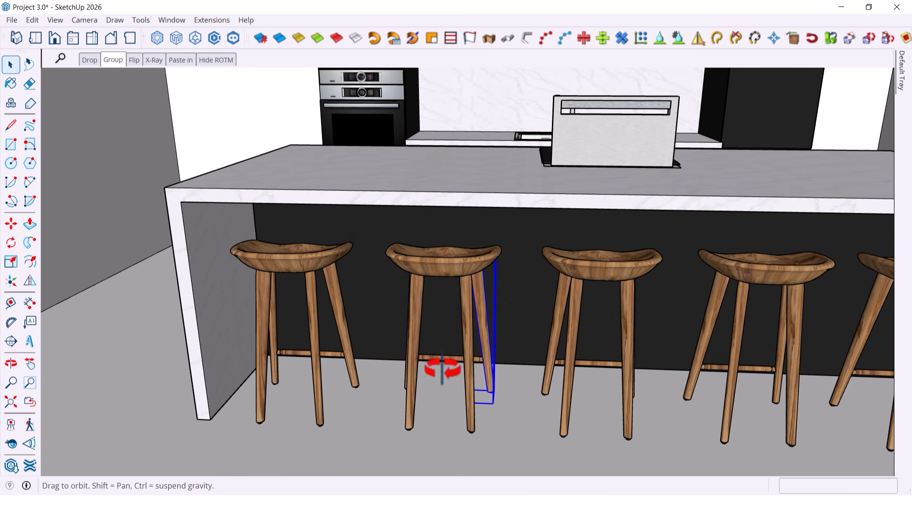
middle_drag(438, 366, 461, 363)
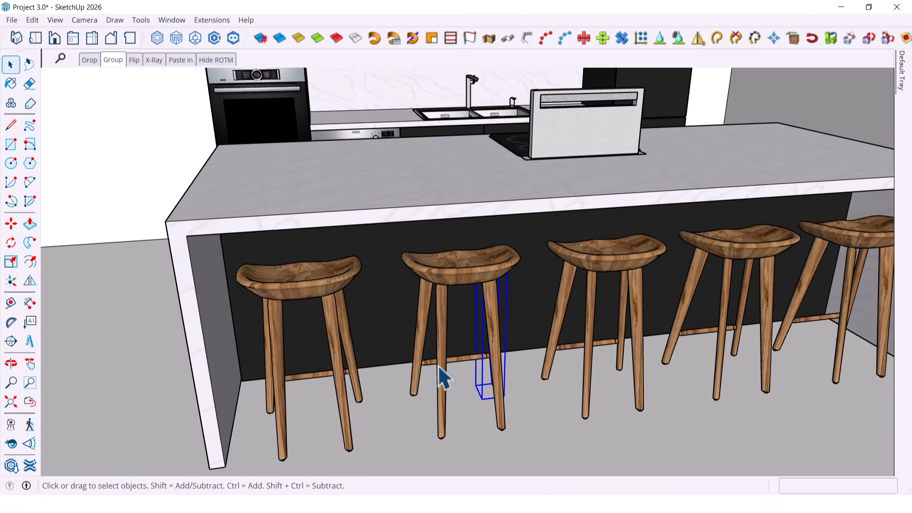
Undo the second stool's explode to restore the component, and explode it again
key(ctrl+z)
key(ctrl+z)
key(ctrl+z)
key(ctrl+z)
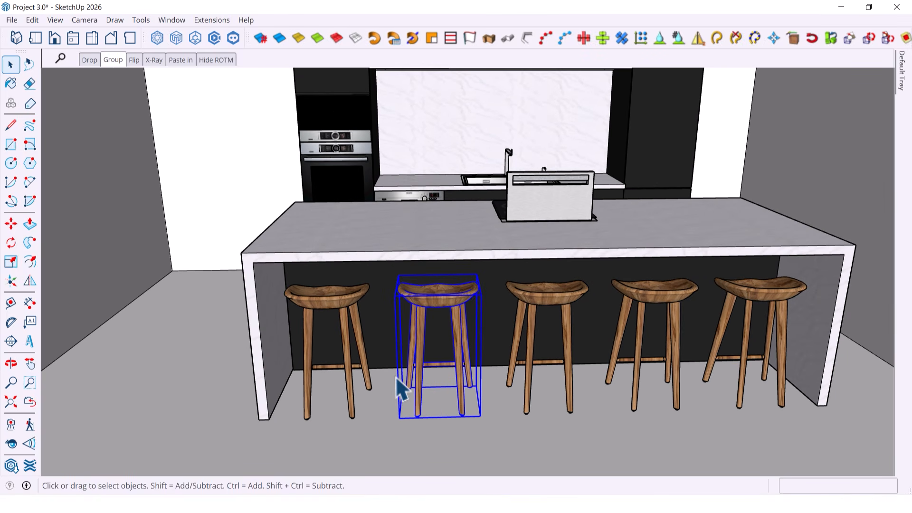
key(j)
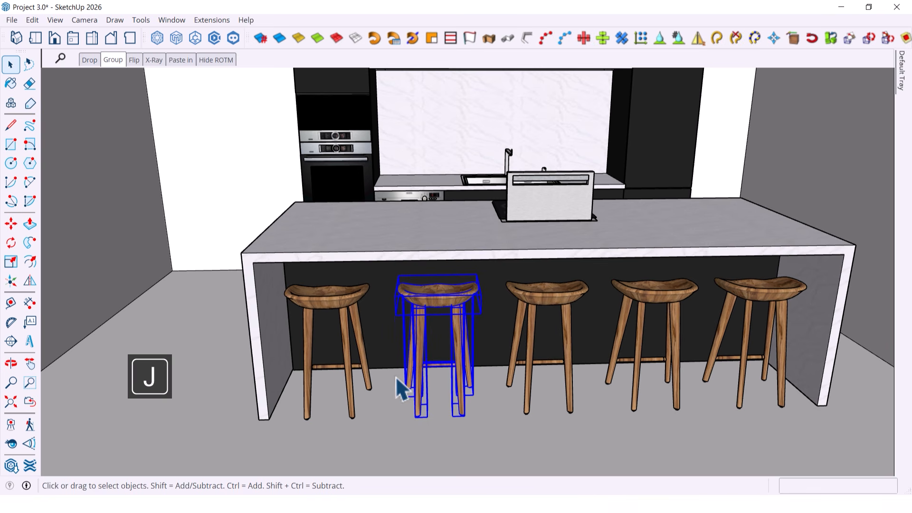
Make a component from the second stool's loose parts, replacing the selection with the component
middle_drag(395, 375, 433, 322)
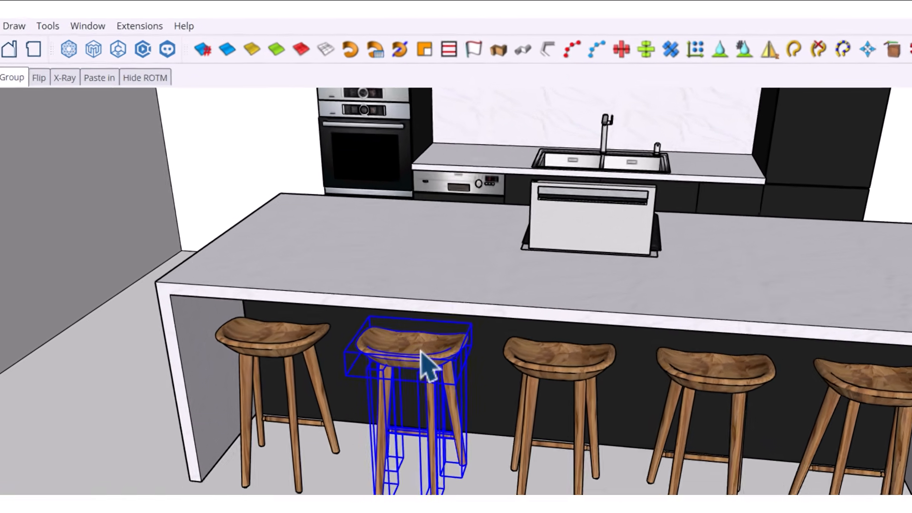
right_click(429, 273)
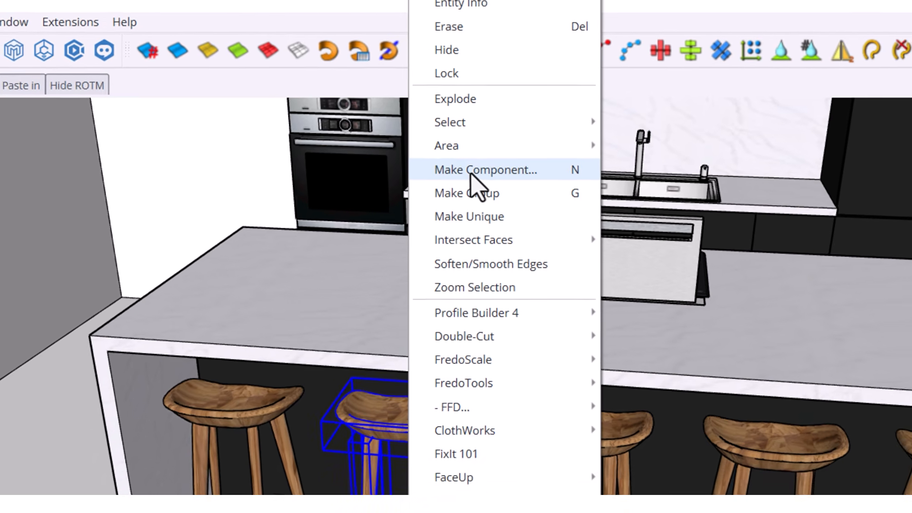
click(470, 188)
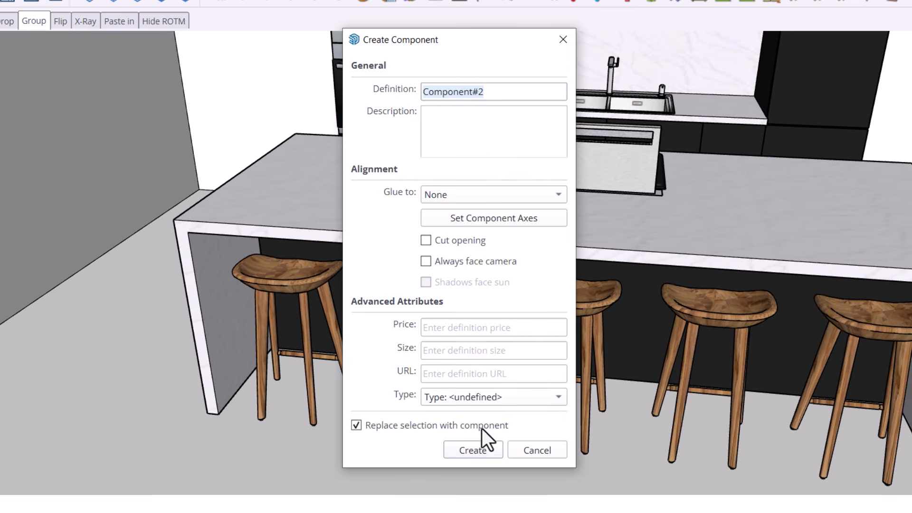
click(473, 449)
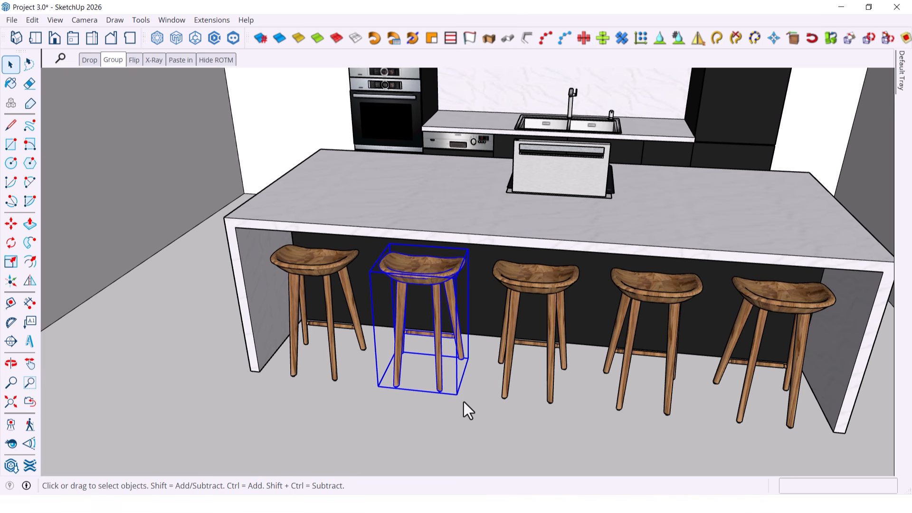
Undo the second stool's component and make a component from its loose parts again, replacing the selection with the component
key(ctrl+z)
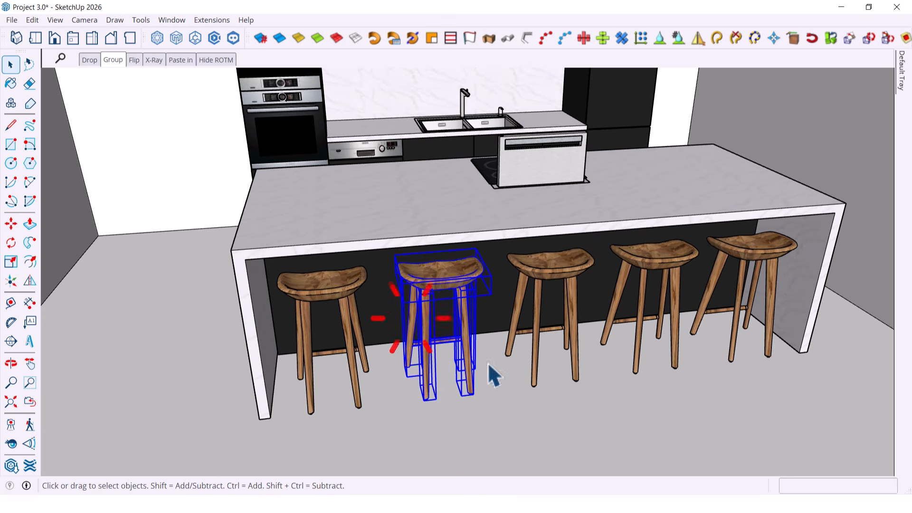
middle_drag(488, 362, 358, 342)
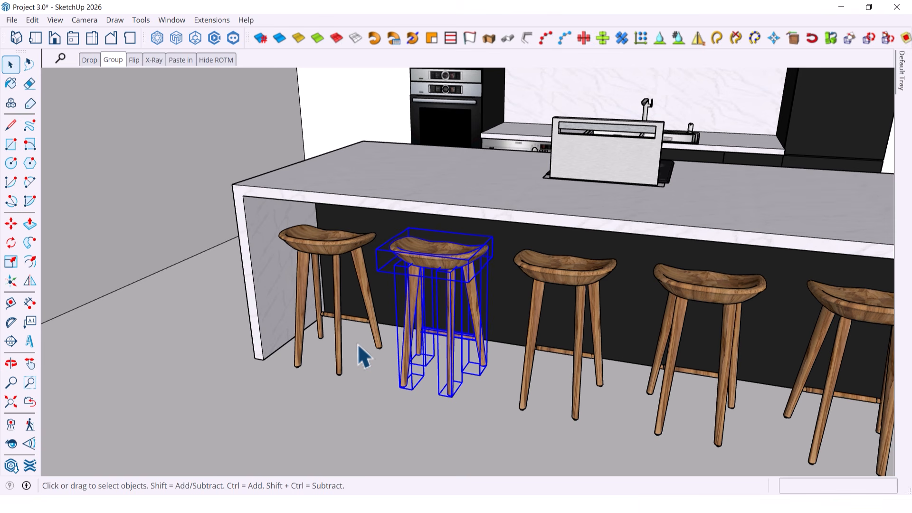
key(n)
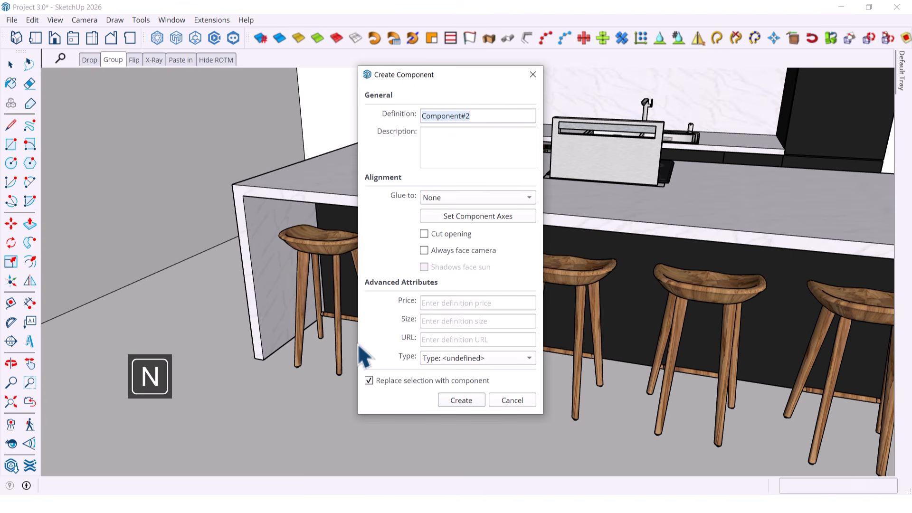
click(462, 401)
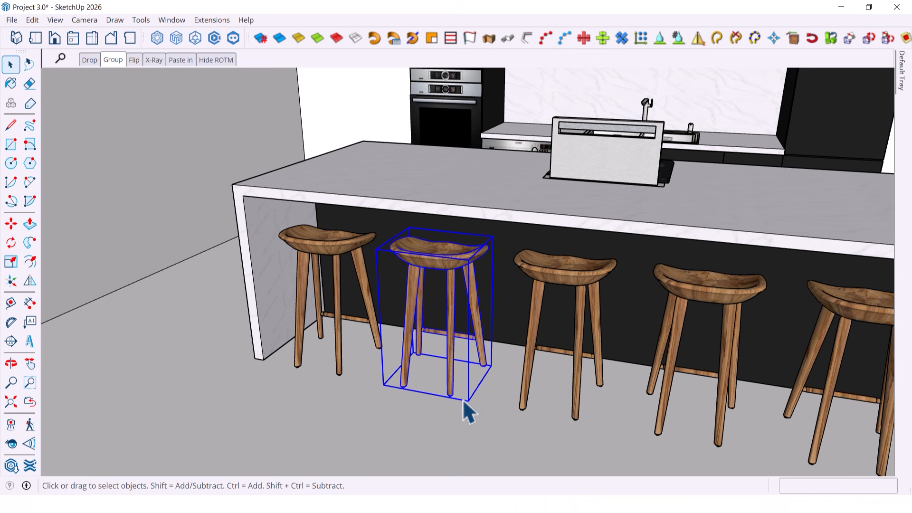
Hide the second stool from the left, and undo the hide
scroll(463, 396, down, 2)
middle_drag(423, 406, 494, 379)
scroll(485, 326, down, 1)
scroll(463, 335, down, 2)
scroll(480, 371, up, 3)
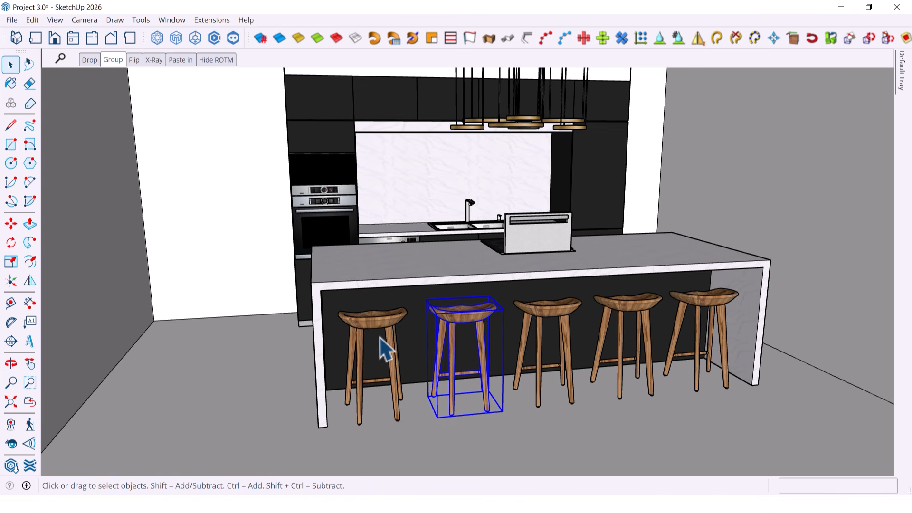
scroll(448, 314, down, 2)
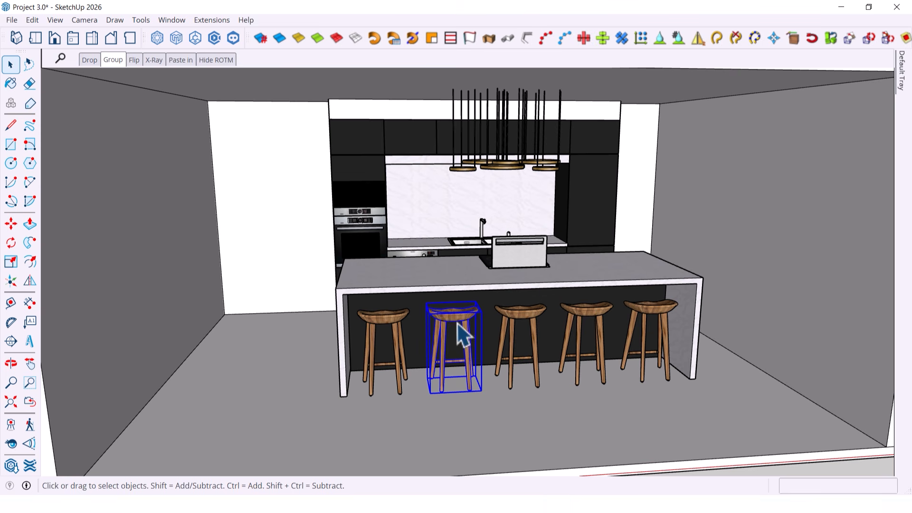
scroll(458, 323, up, 2)
right_click(446, 318)
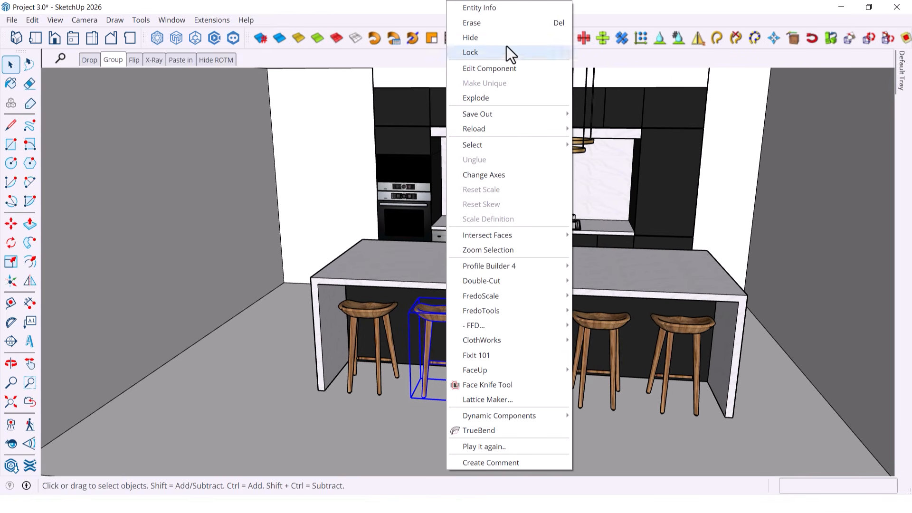
click(494, 40)
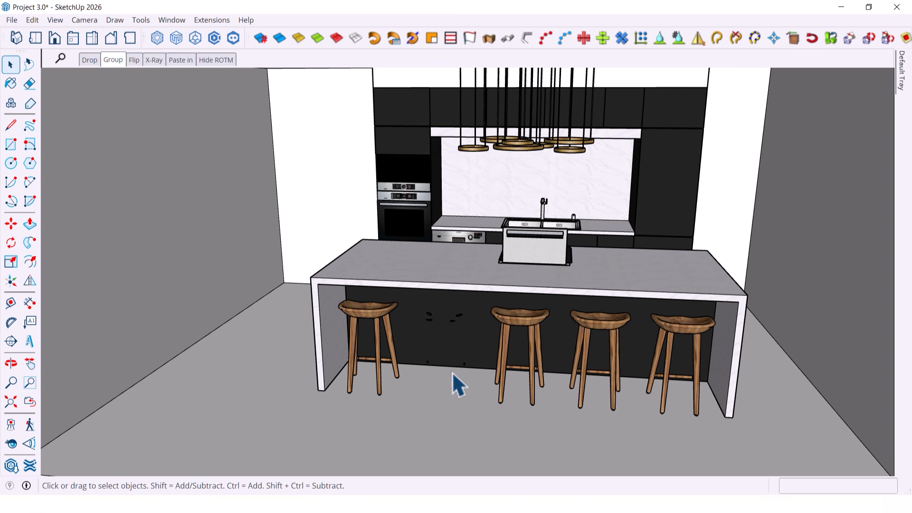
key(ctrl+z)
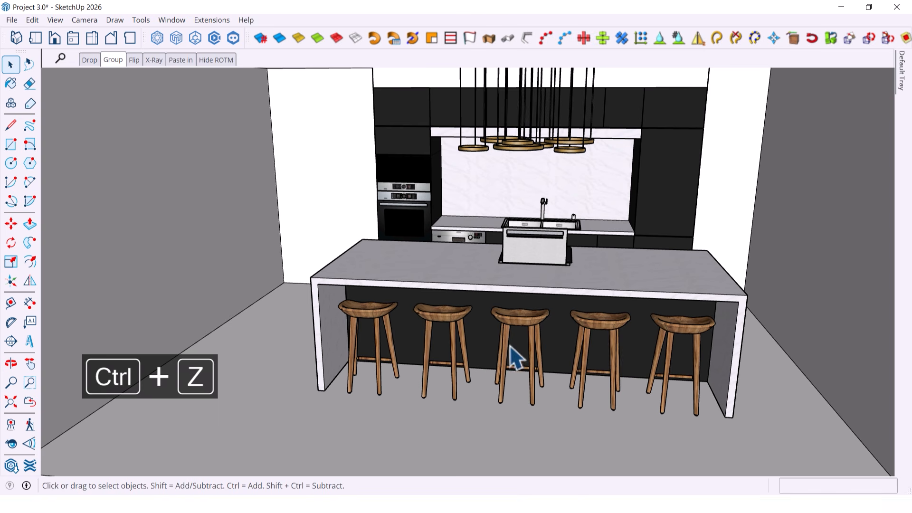
Hide the third, fourth and fifth stools from the left together
click(522, 321)
shift+click(606, 325)
shift+click(692, 326)
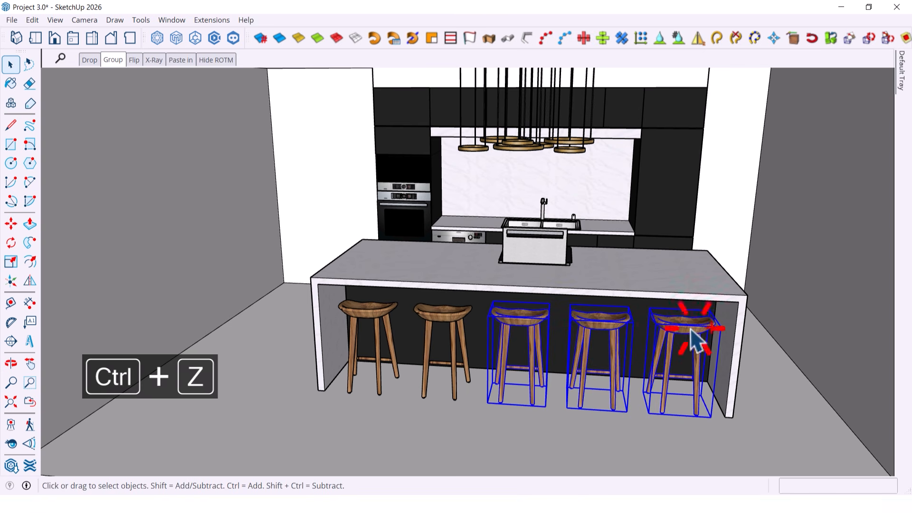
right_click(536, 312)
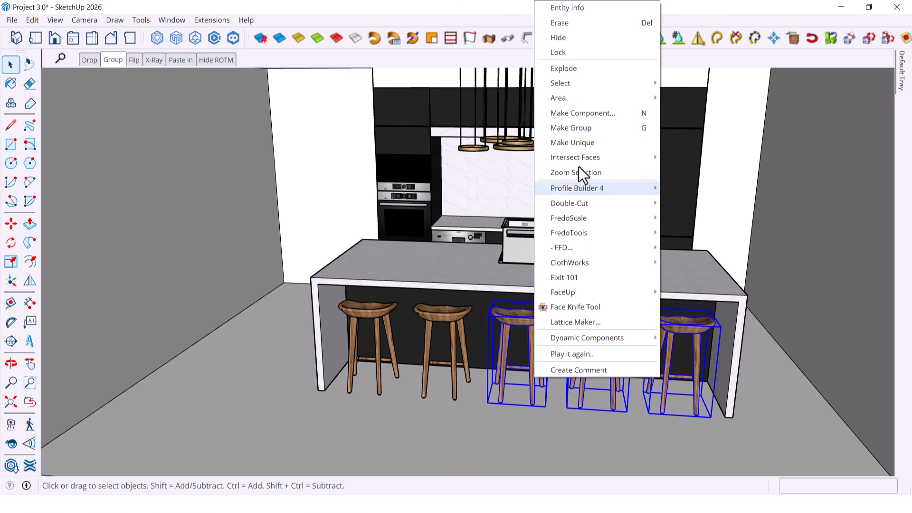
click(599, 37)
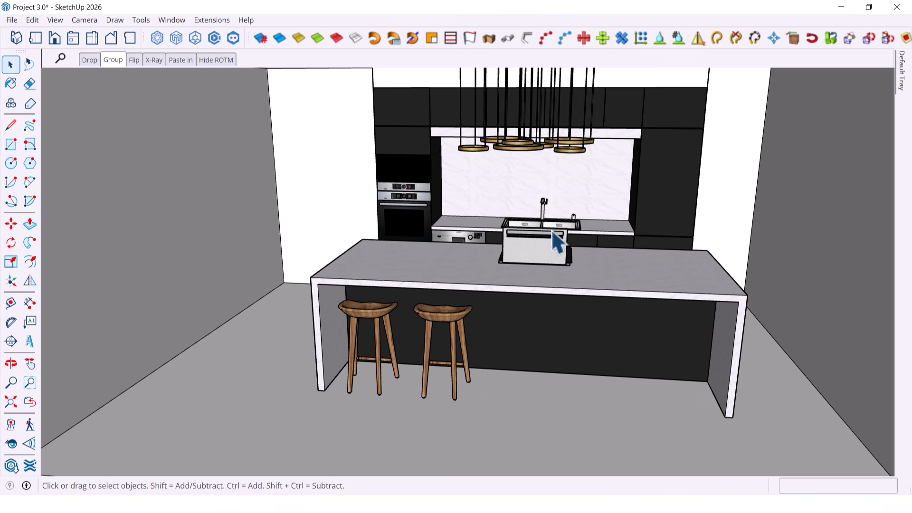
Hide the upright extractor behind the island's cooktop, and undo both the extractor's and the three stools' hides
click(538, 219)
right_click(540, 248)
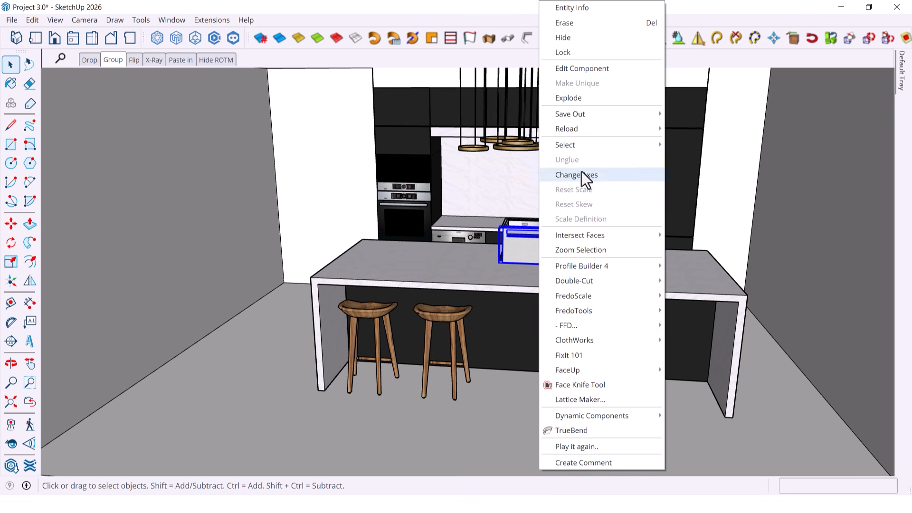
click(600, 38)
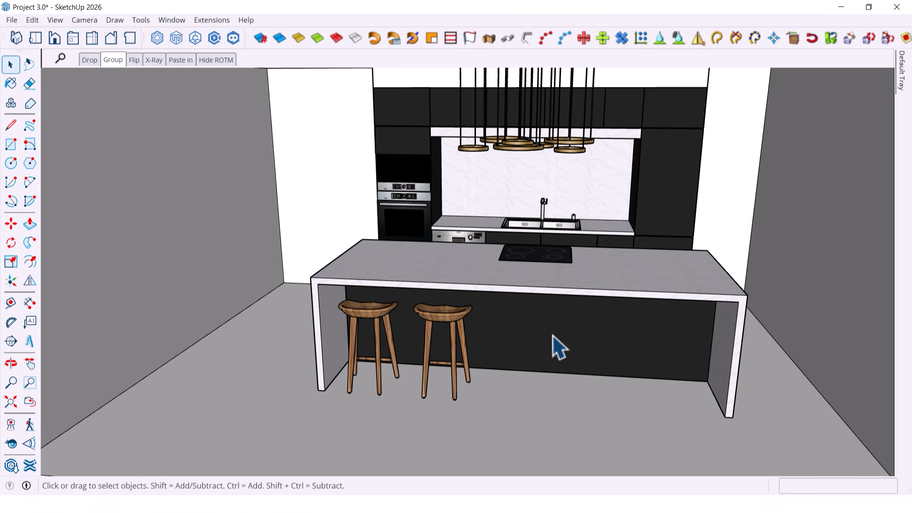
key(ctrl+z)
key(ctrl+z)
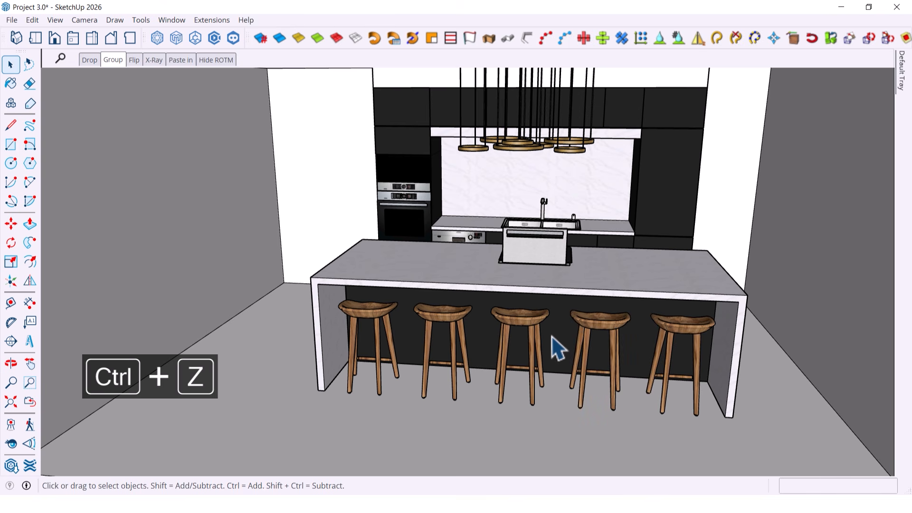
Hide the fourth, third and fifth stools from the left one after another
click(609, 324)
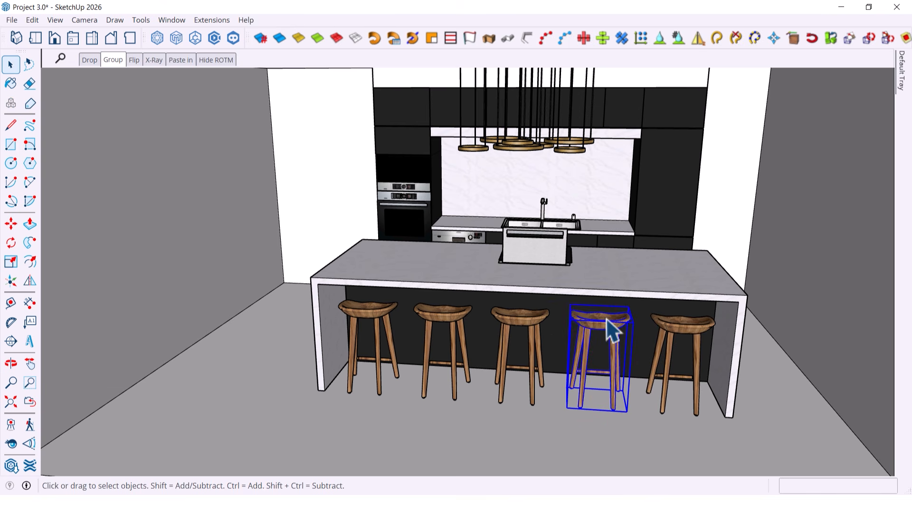
key(w)
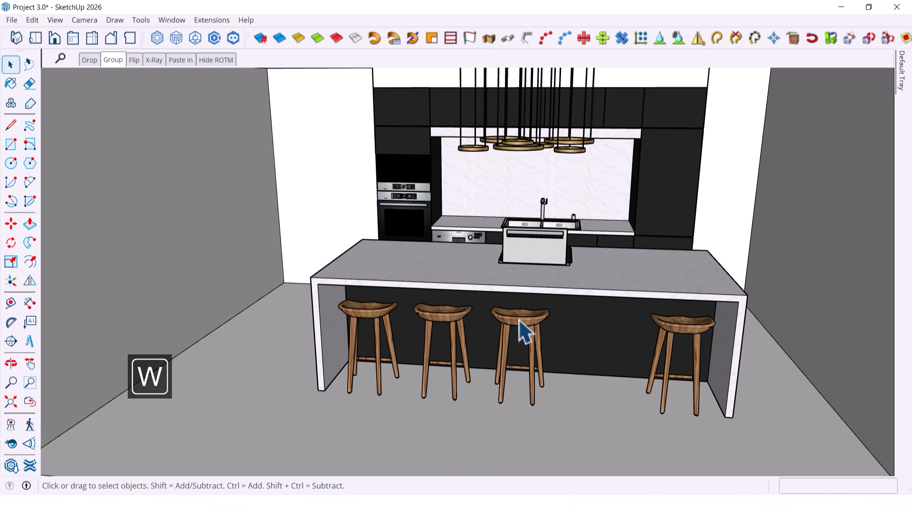
click(520, 322)
key(w)
click(679, 326)
key(e)
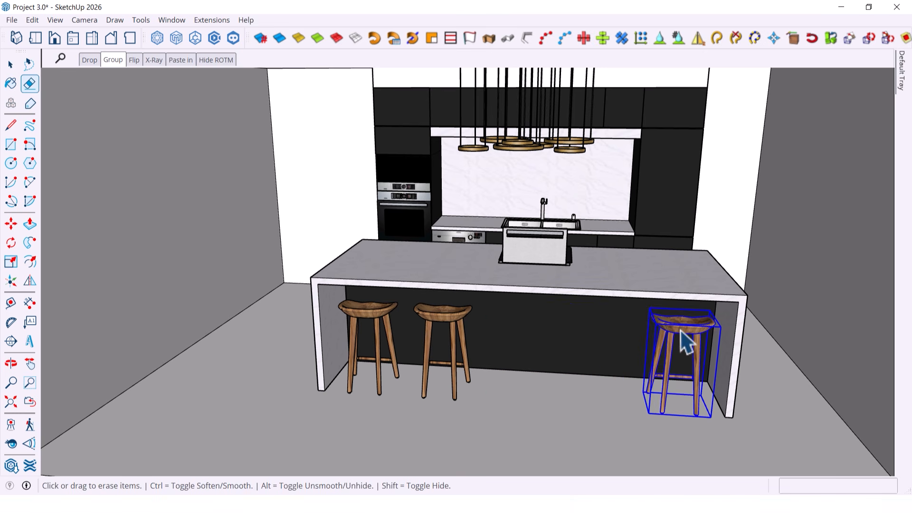
key(w)
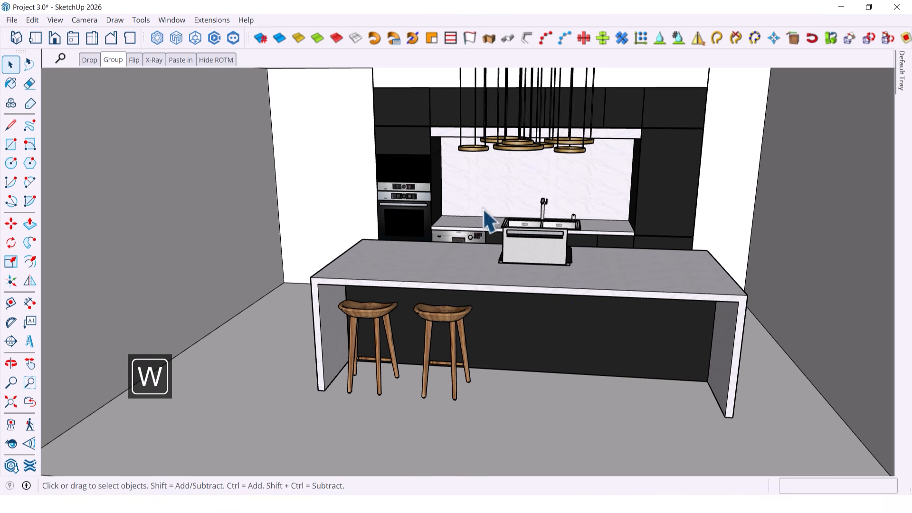
Hide the upright extractor behind the cooktop on the kitchen island
scroll(528, 253, up, 4)
middle_drag(528, 252, 446, 244)
scroll(527, 203, down, 7)
scroll(539, 245, up, 5)
scroll(538, 250, up, 2)
scroll(445, 243, down, 1)
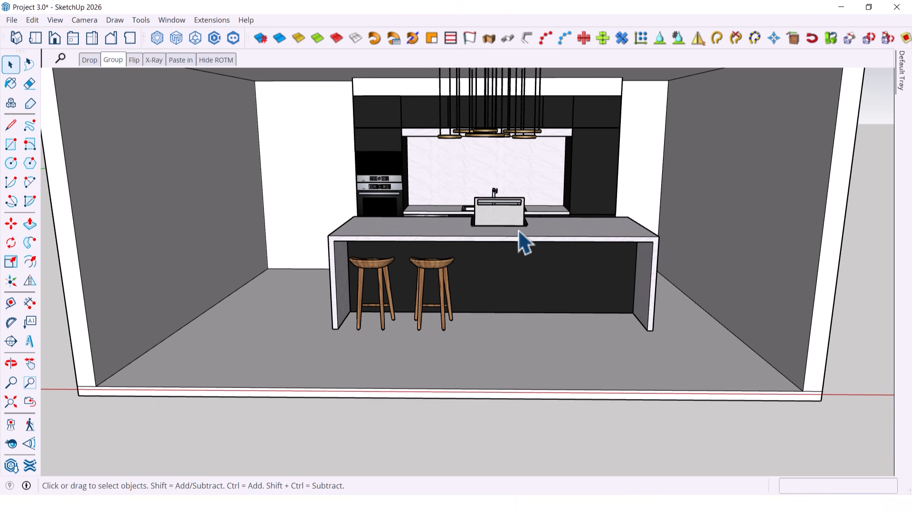
scroll(476, 228, up, 2)
mouse_move(476, 228)
middle_down()
mouse_move(346, 252)
mouse_move(442, 242)
mouse_move(469, 218)
middle_up()
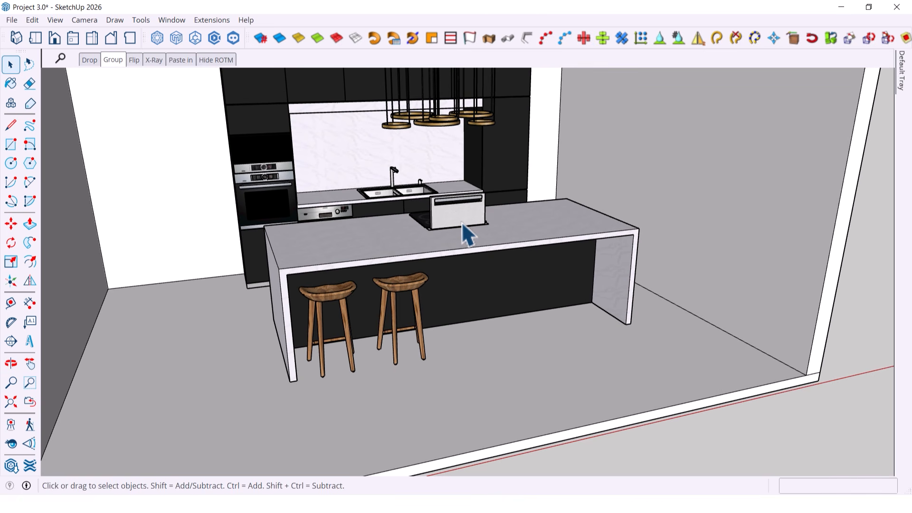
middle_drag(461, 221, 404, 226)
shift+middle_drag(369, 292, 364, 312)
click(480, 223)
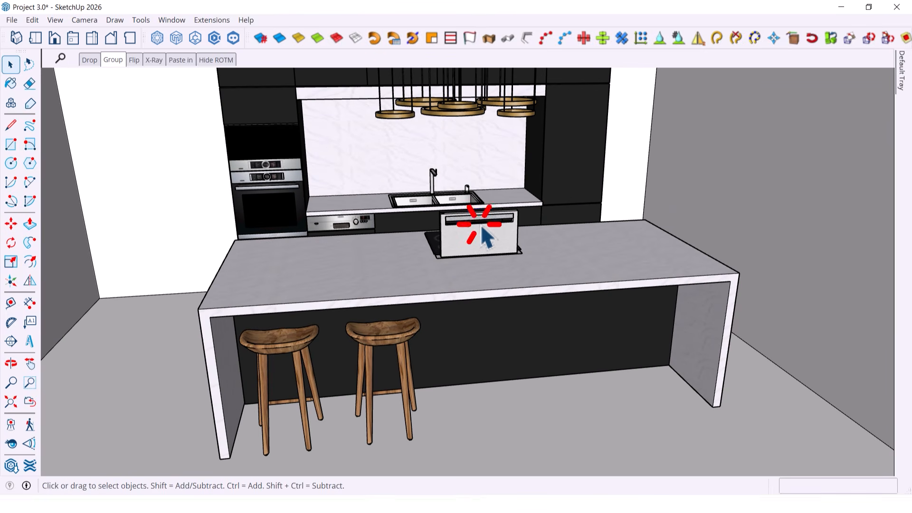
key(w)
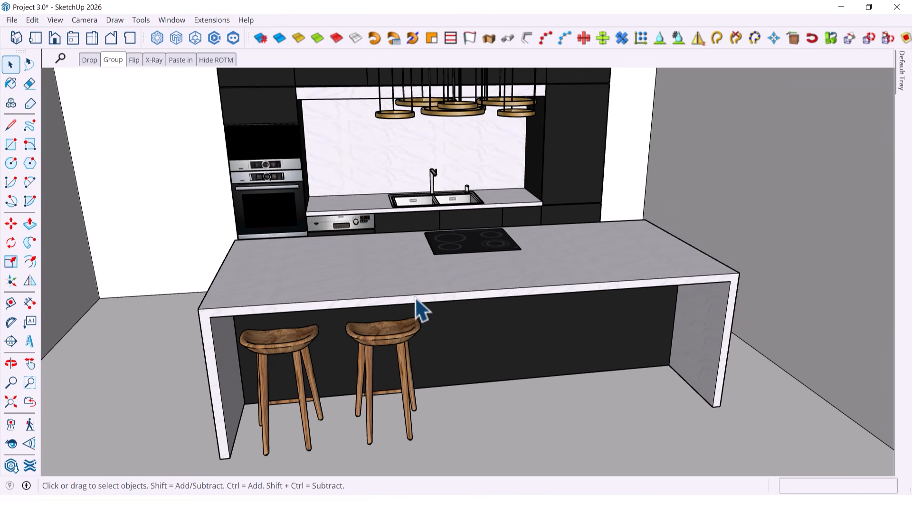
Unhide all the hidden stools and the island's extractor
scroll(416, 309, down, 5)
mouse_move(415, 309)
middle_down()
mouse_move(391, 287)
mouse_move(412, 256)
mouse_move(482, 278)
mouse_move(490, 320)
middle_up()
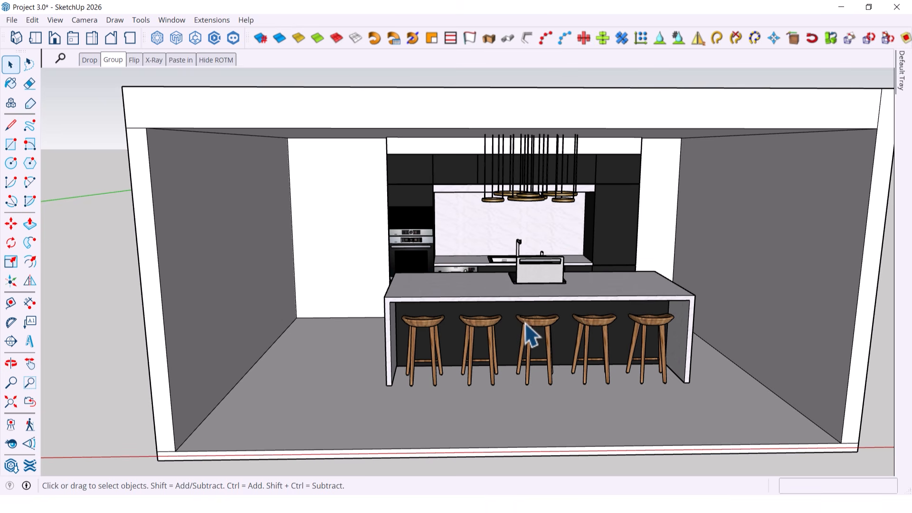
Check the available Unhide options with the middle stool selected, and hide that stool
click(526, 323)
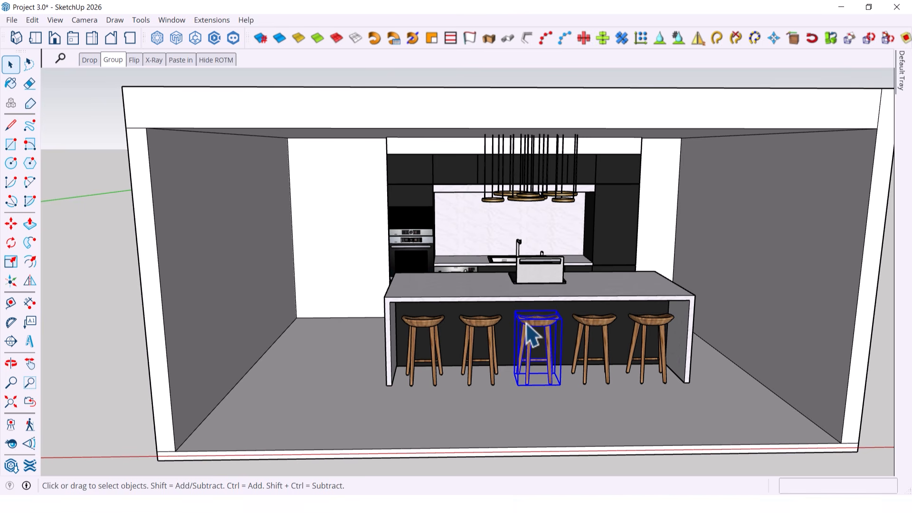
scroll(583, 331, up, 2)
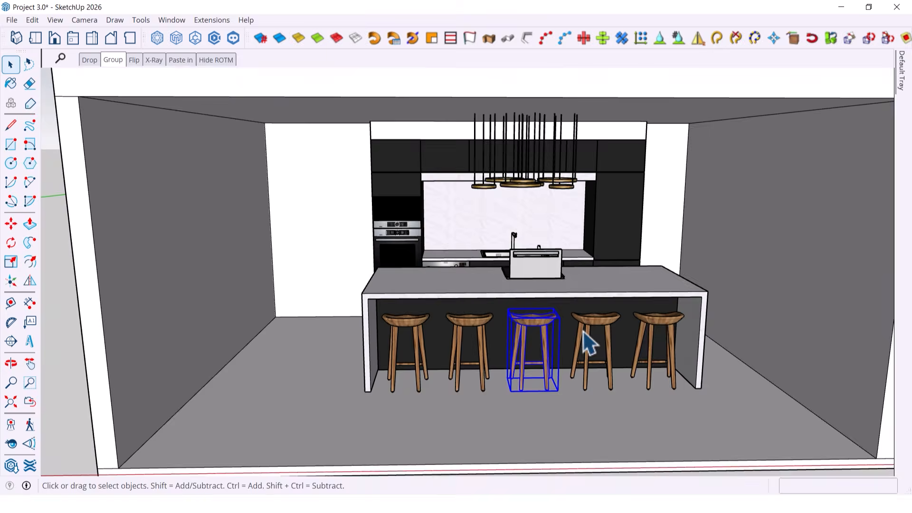
scroll(614, 326, down, 3)
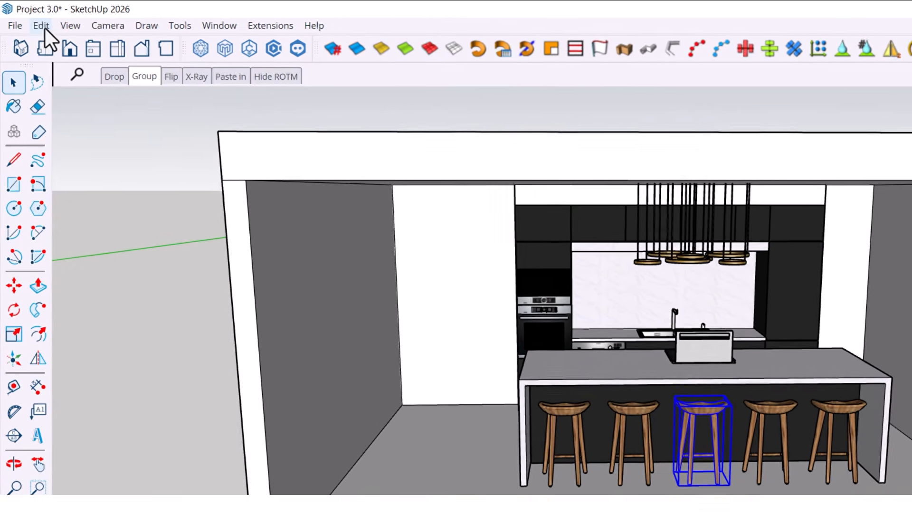
click(33, 20)
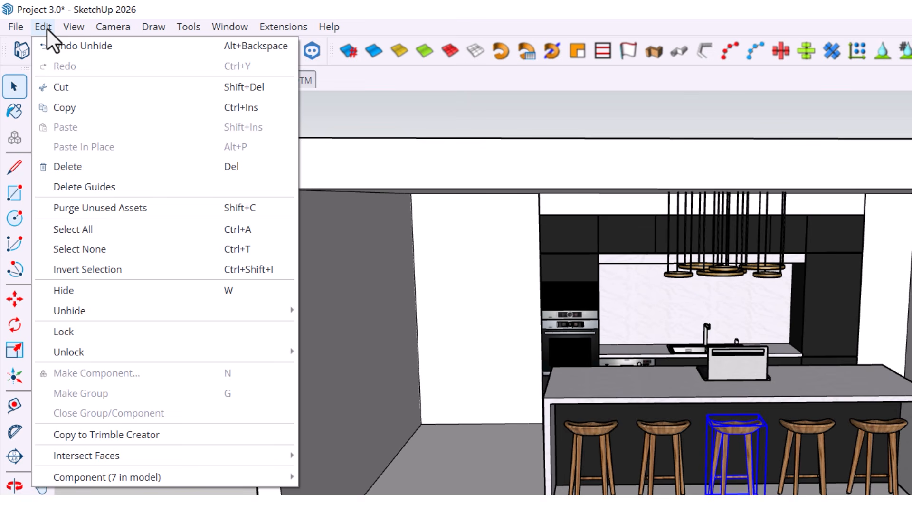
mouse_move(289, 308)
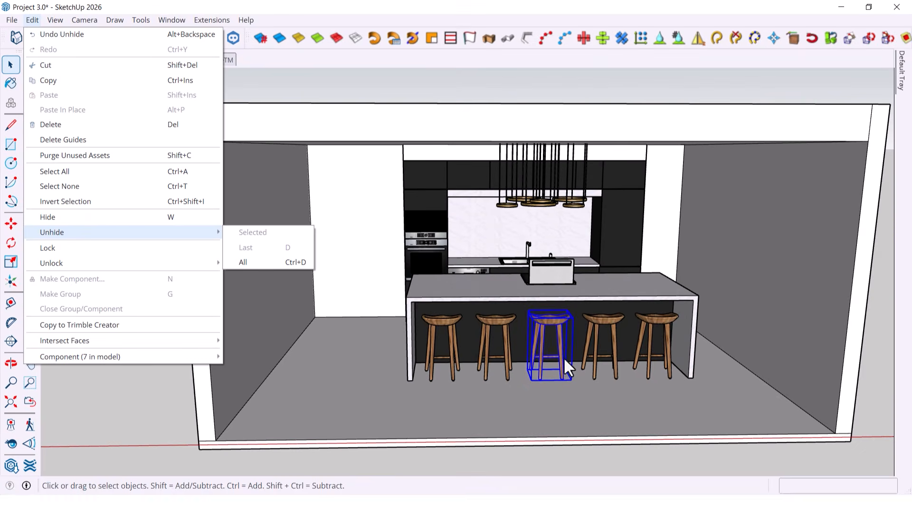
click(741, 432)
key(Delete)
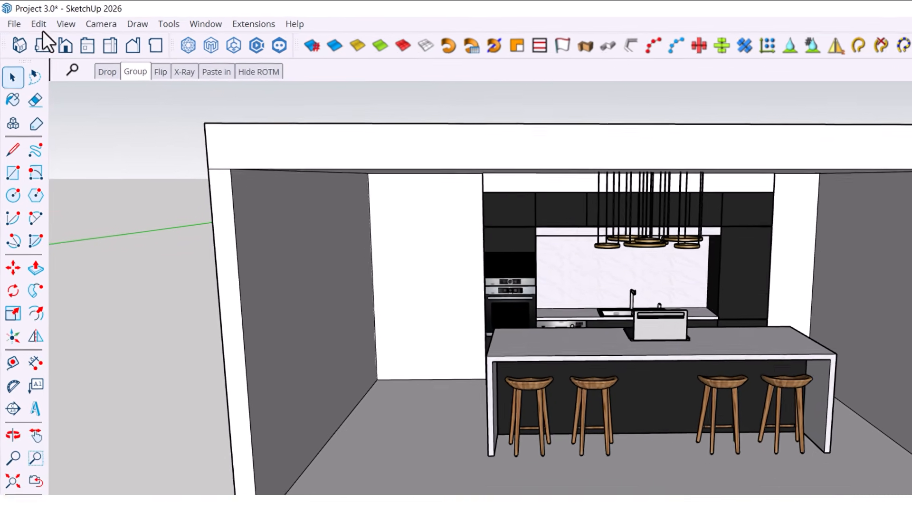
Bring back the middle stool by unhiding only the last hidden object
click(41, 28)
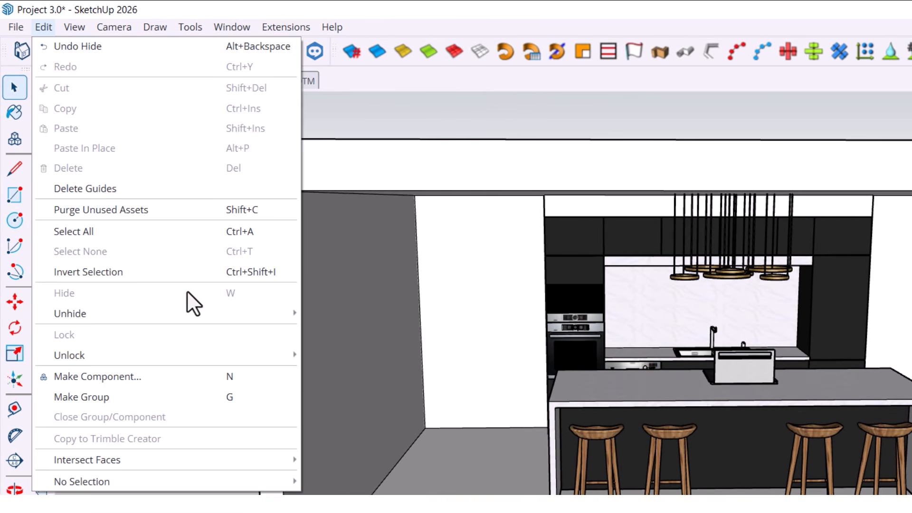
mouse_move(209, 313)
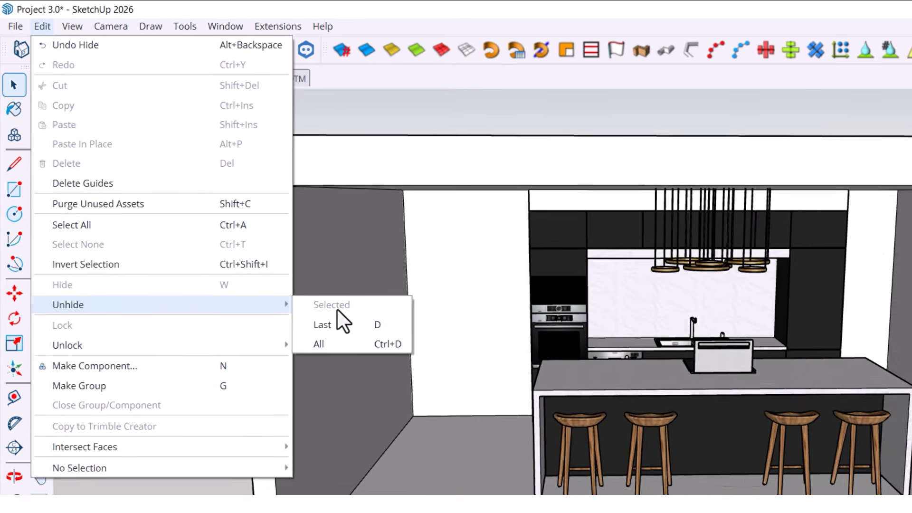
click(332, 324)
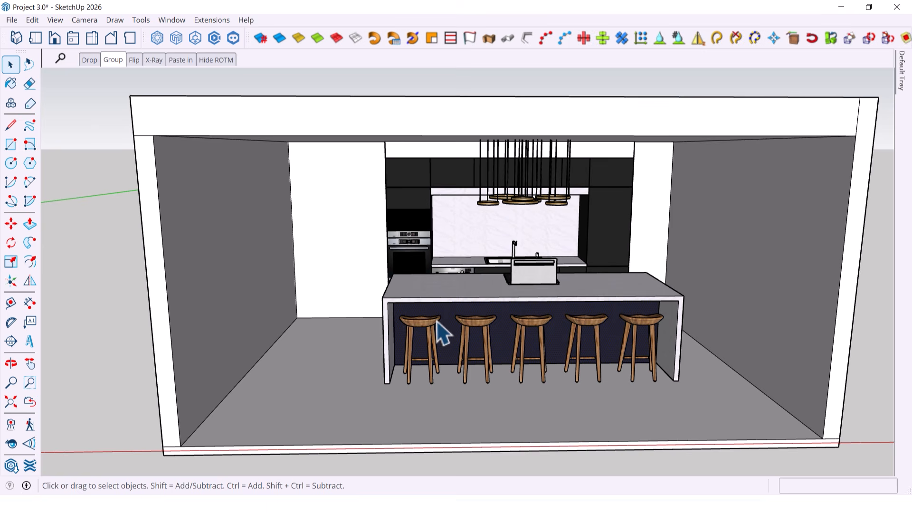
Hide the first and third stools from the left at the kitchen island
click(431, 321)
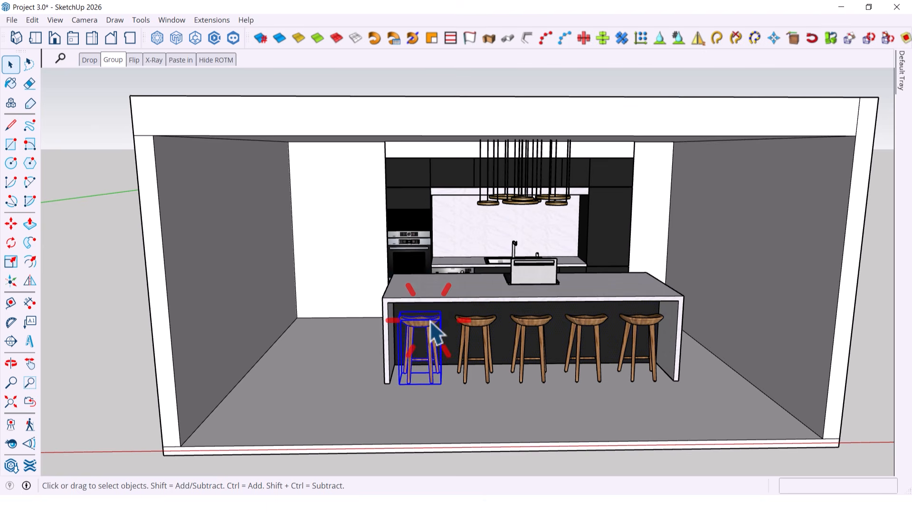
key(Delete)
click(521, 323)
key(Delete)
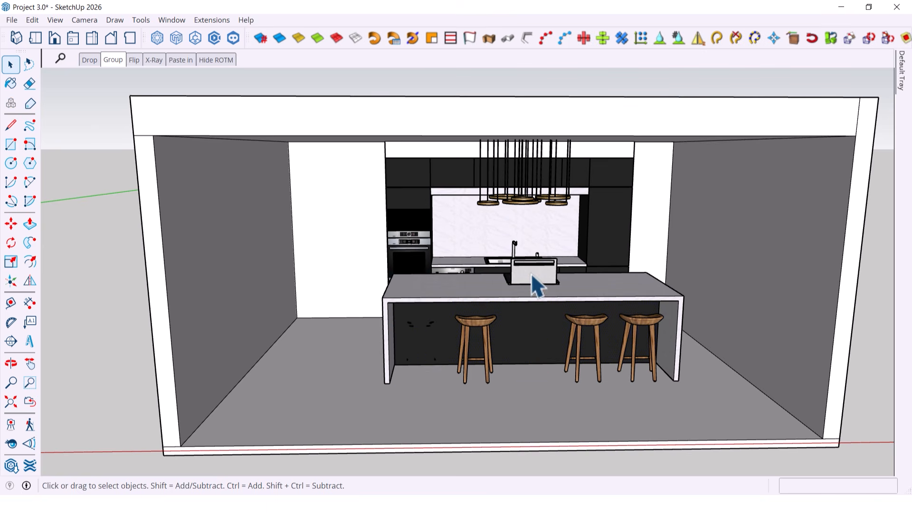
Hide the leftmost pendant lamp ring, the island's extractor and the tall oven unit in the kitchen
click(531, 273)
click(514, 178)
key(Delete)
click(484, 202)
key(Delete)
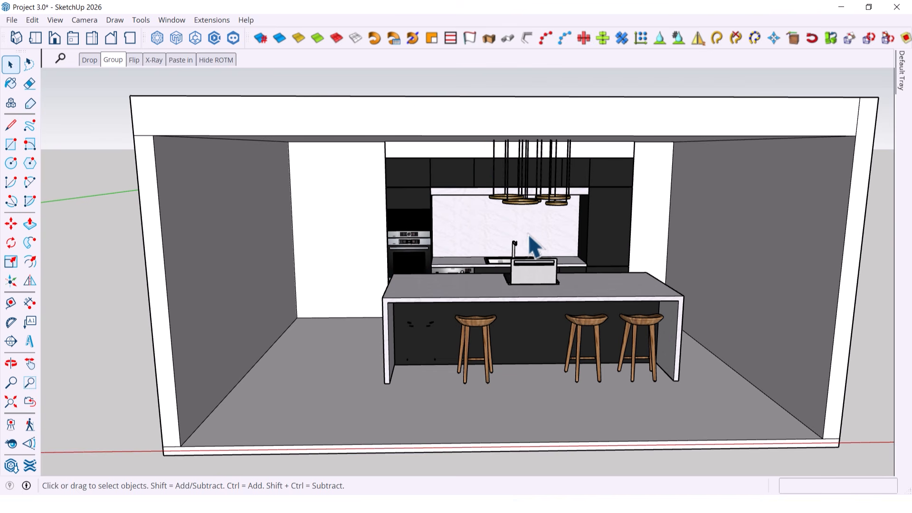
click(526, 263)
key(Delete)
click(403, 229)
key(Delete)
Unhide all the hidden kitchen objects at once, and undo the unhide
scroll(323, 237, down, 5)
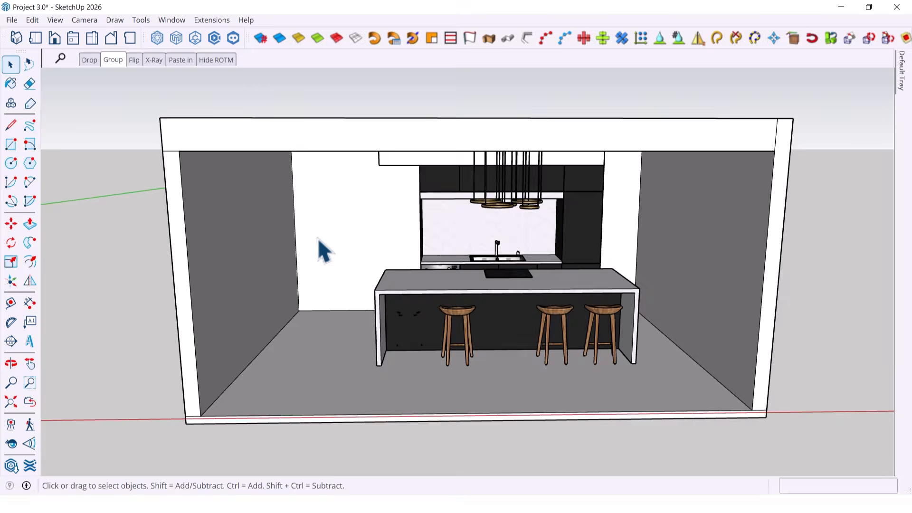
middle_drag(499, 285, 603, 300)
scroll(239, 218, down, 5)
middle_drag(332, 260, 214, 249)
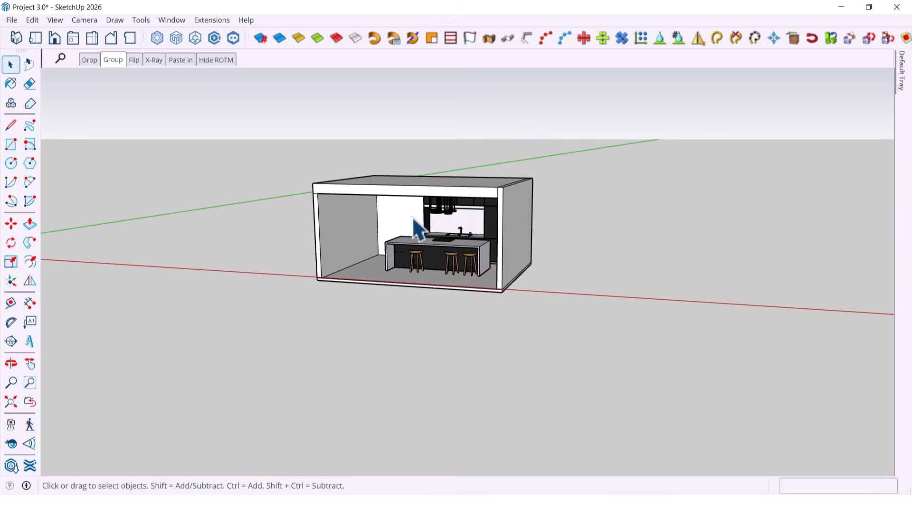
scroll(412, 216, up, 4)
scroll(413, 215, up, 4)
middle_drag(412, 216, 478, 230)
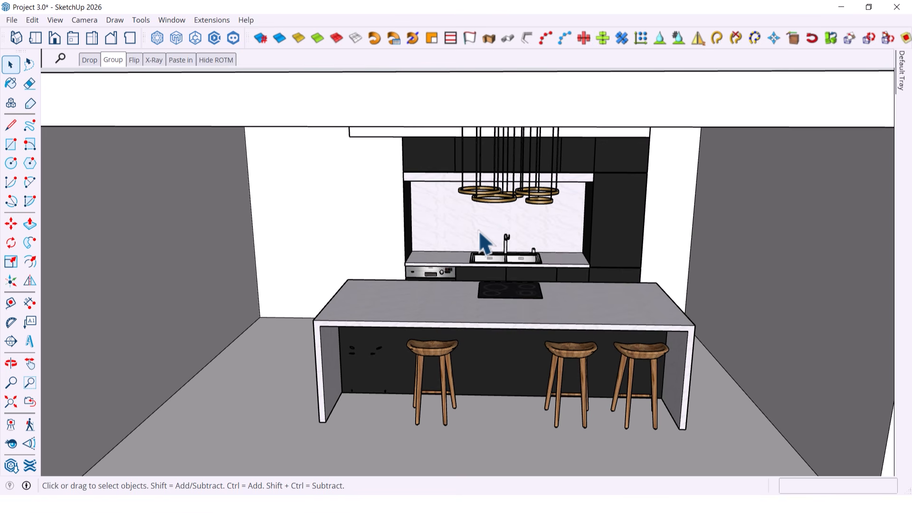
key(ctrl+d)
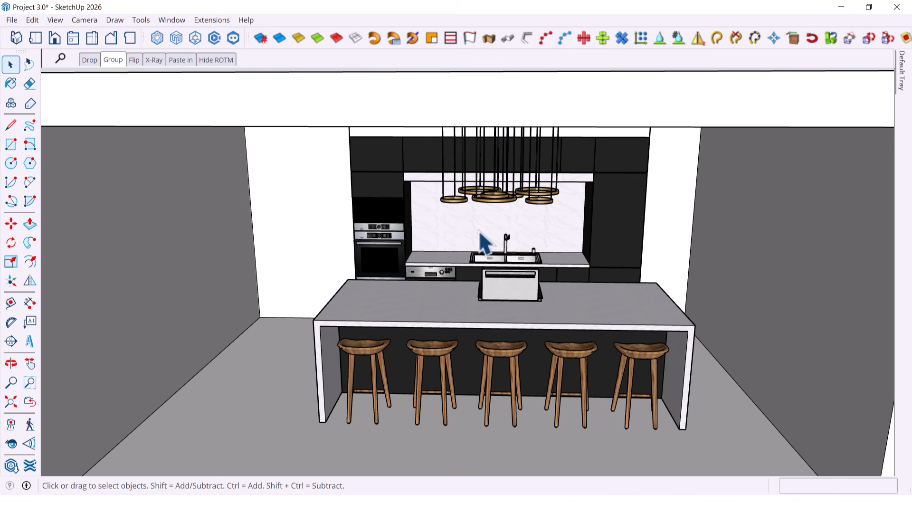
key(ctrl+z)
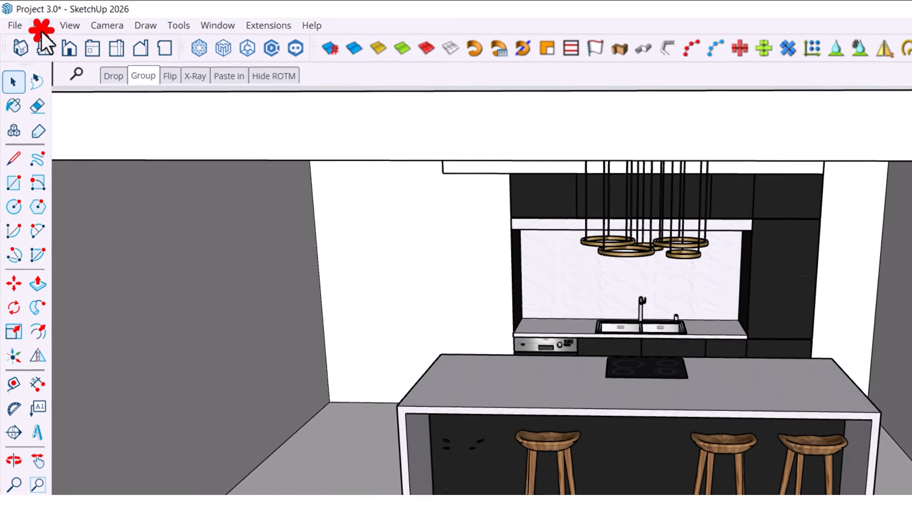
Bring back every hidden stool, pendant ring, extractor and oven unit with Unhide All, undoing and repeating it once
click(33, 20)
mouse_move(190, 299)
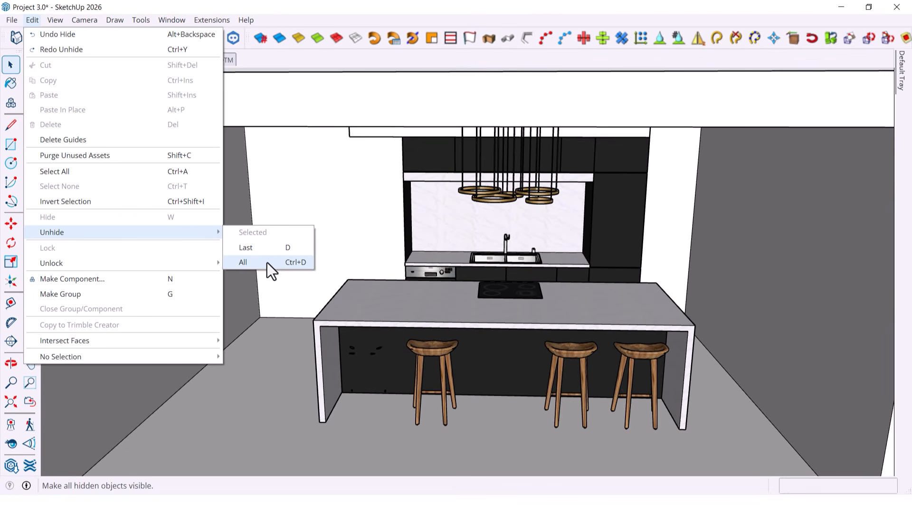
click(267, 262)
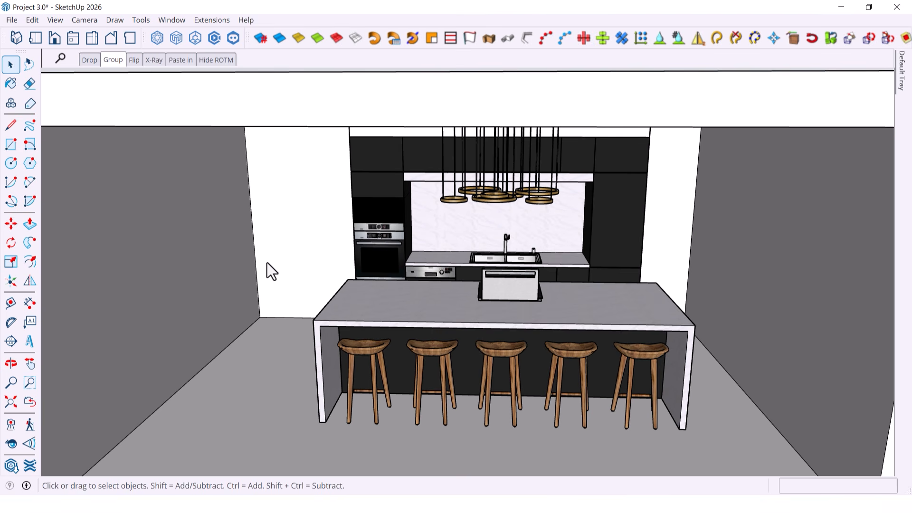
key(ctrl+z)
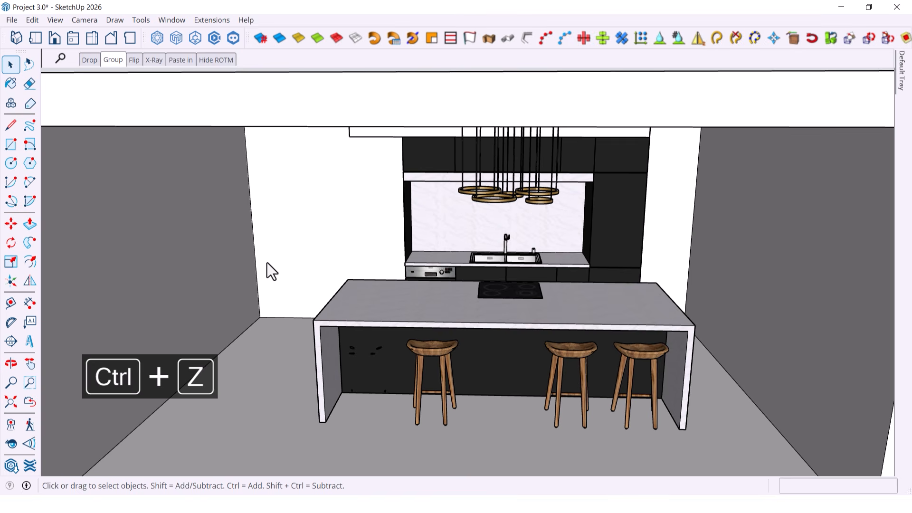
key(ctrl+d)
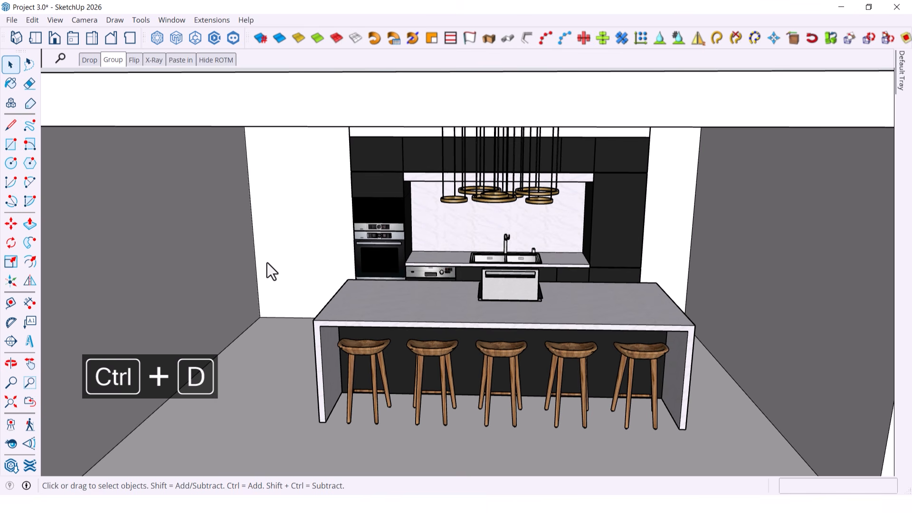
Switch to the Flip scene and delete the wardrobe's right door inside its group
scroll(224, 194, down, 10)
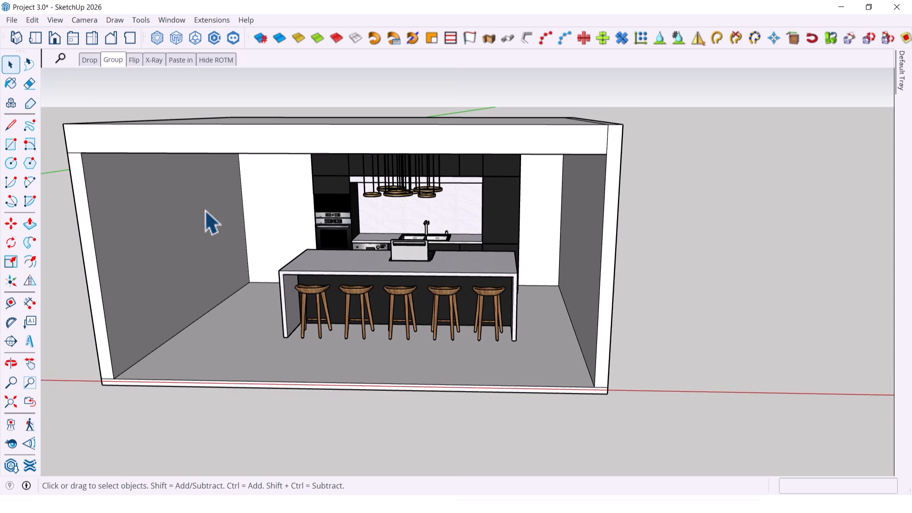
scroll(135, 209, up, 3)
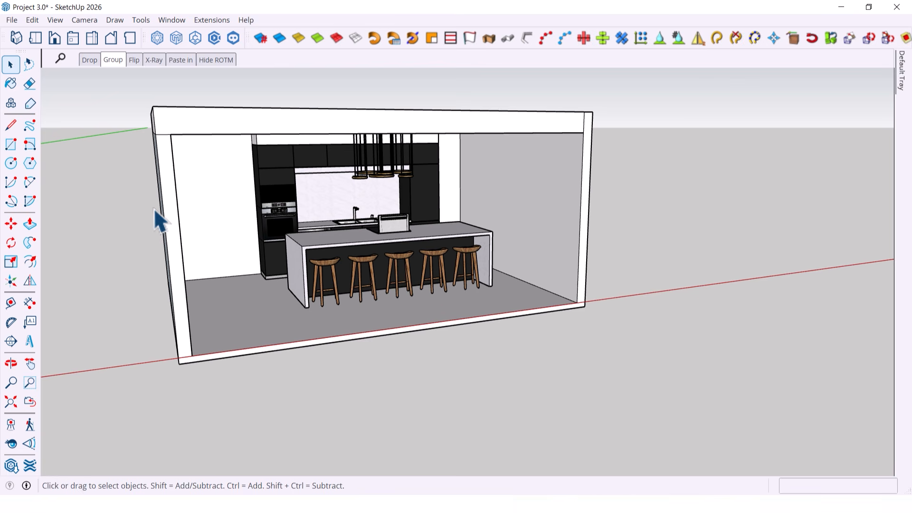
shift+middle_drag(154, 209, 165, 236)
scroll(165, 236, down, 5)
middle_drag(229, 250, 169, 218)
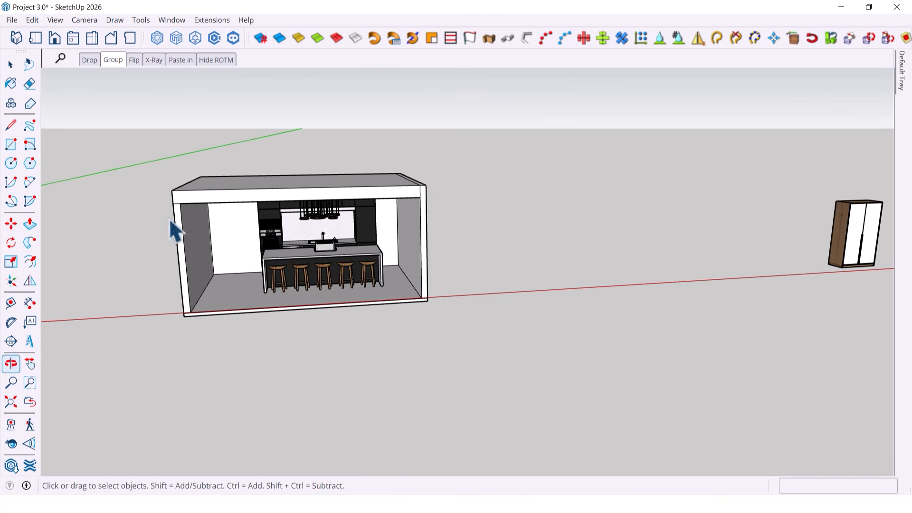
click(135, 64)
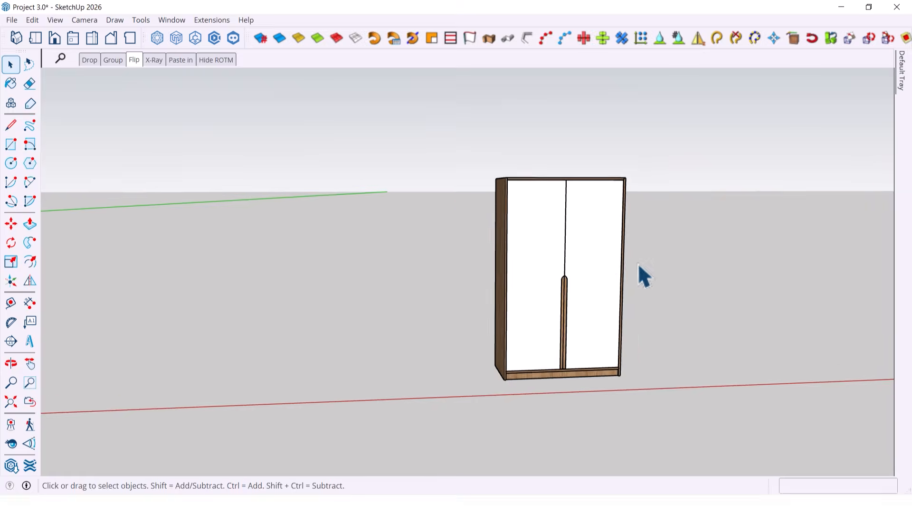
click(449, 261)
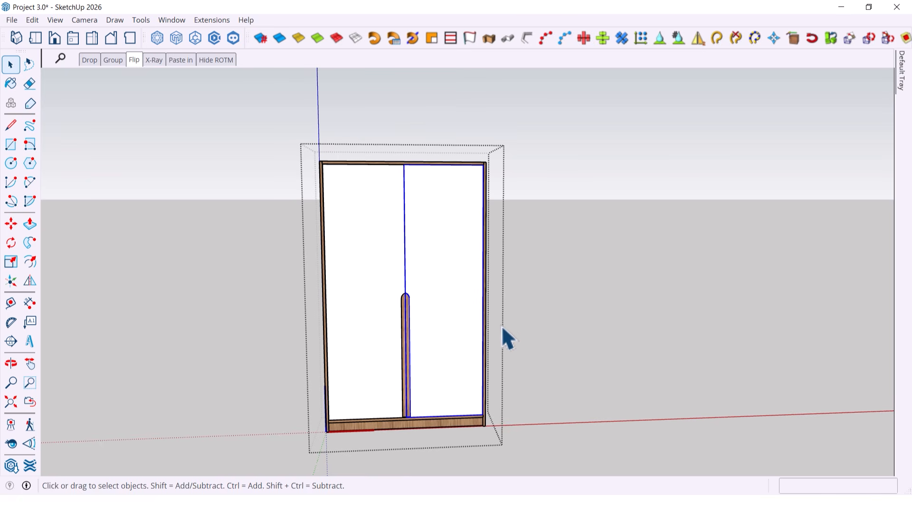
key(Delete)
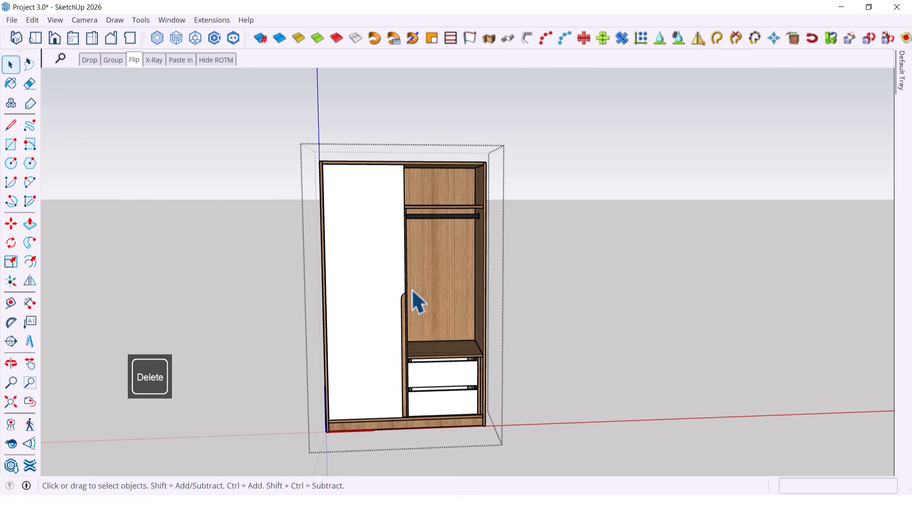
Flip a copy of the wardrobe's left door across the red plane shifted about 28.9 cm, and undo the copy
middle_drag(582, 244, 577, 268)
scroll(329, 229, up, 3)
scroll(328, 229, down, 3)
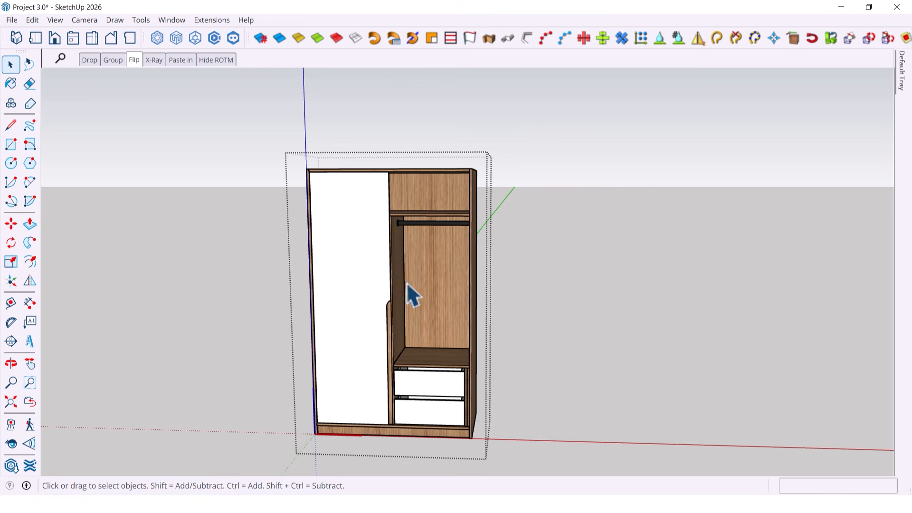
click(364, 250)
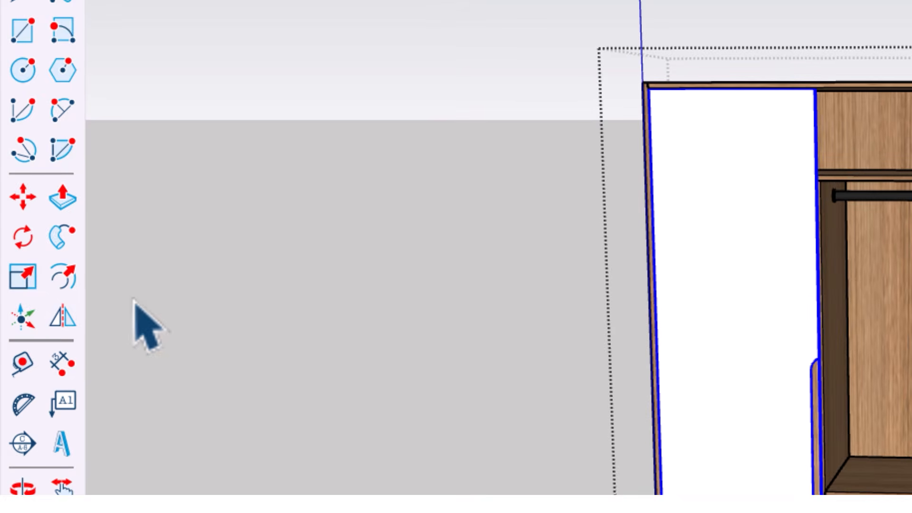
click(61, 322)
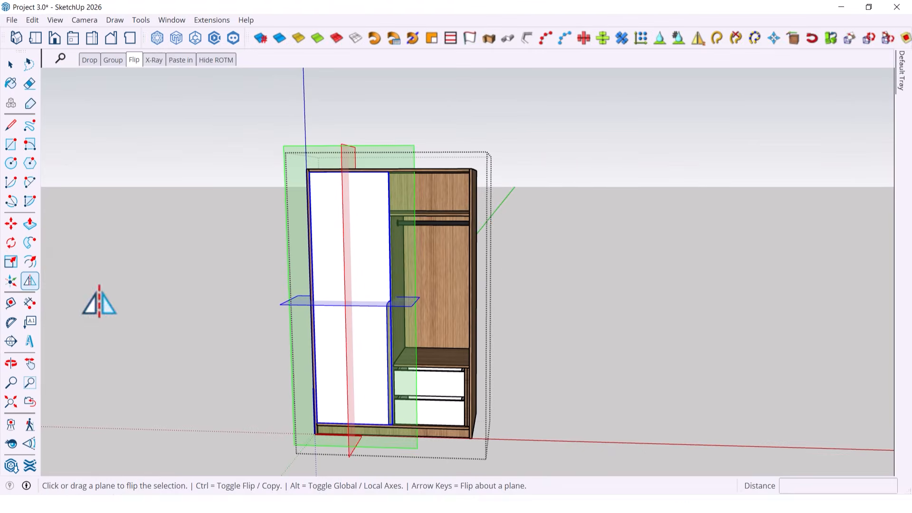
drag(349, 193, 389, 203)
key(ctrl)
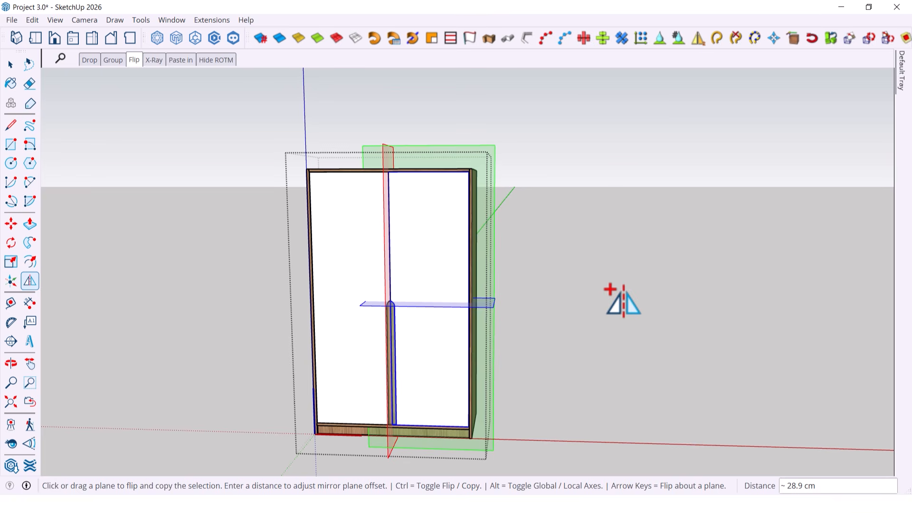
key(space)
key(ctrl+z)
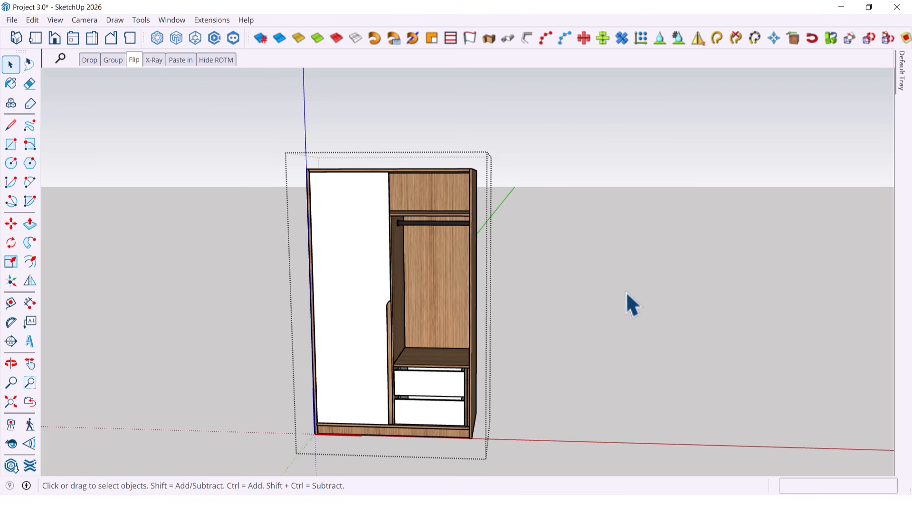
Mirror a copy of the left door into the right opening using Flip, with the red plane shifted about 28.9 cm
click(353, 249)
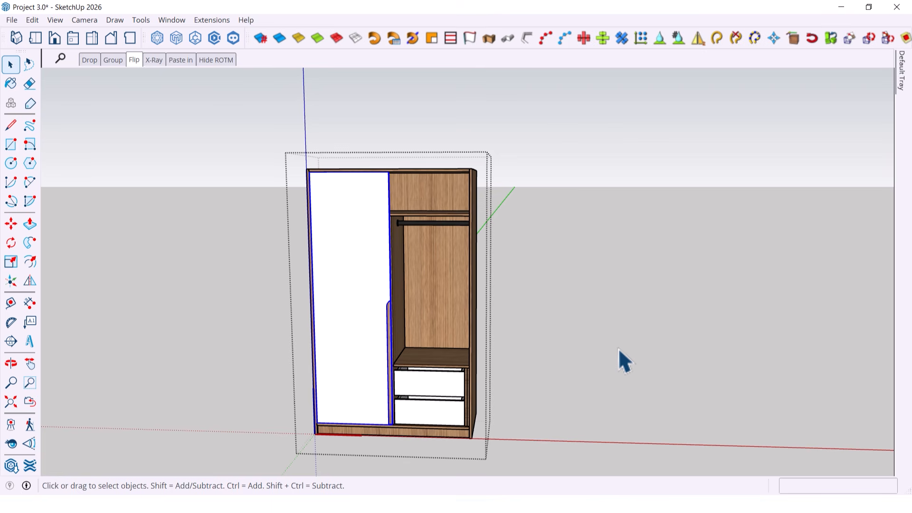
key(ctrl+f)
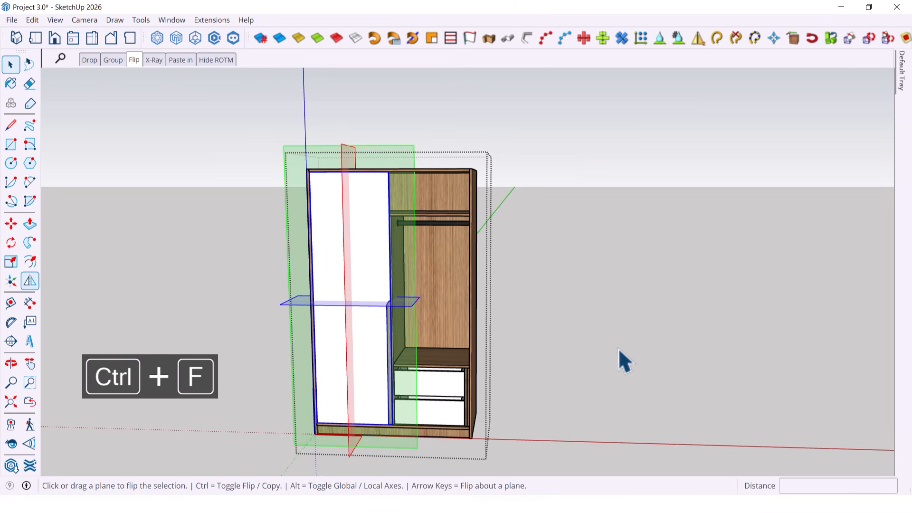
drag(370, 156, 386, 218)
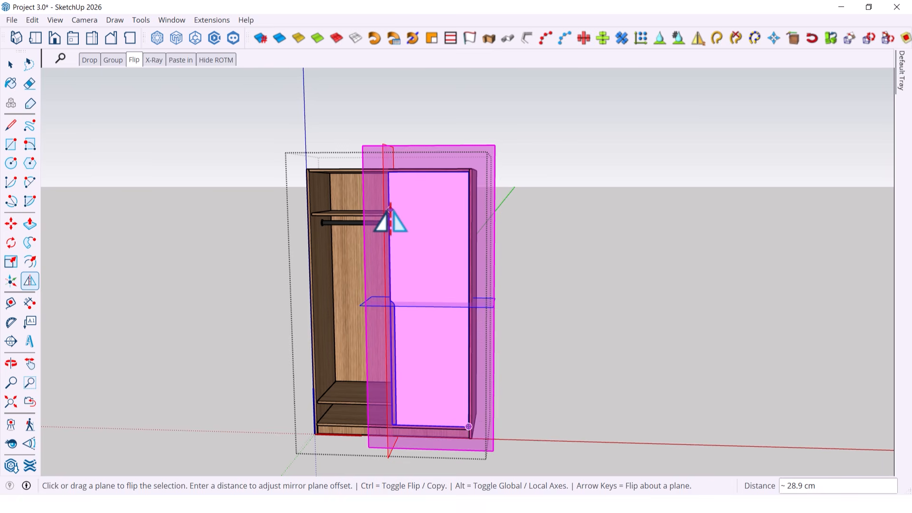
key(ctrl)
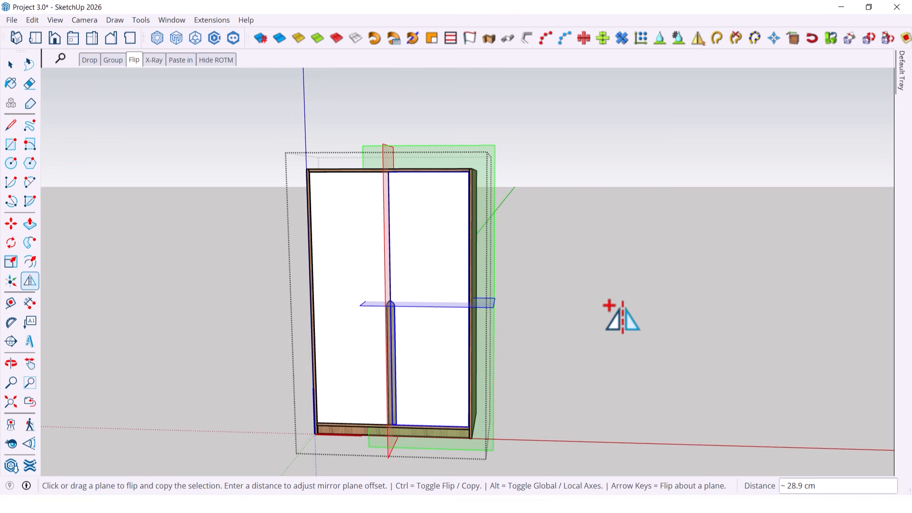
key(space)
Switch to the X-Ray scene and turn on the X-ray face style for the marble-topped island
middle_drag(587, 315, 317, 246)
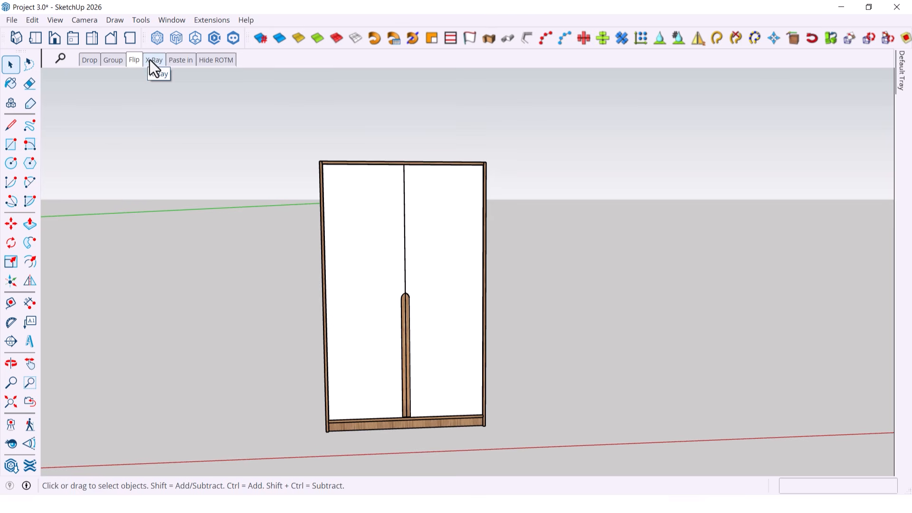
click(149, 60)
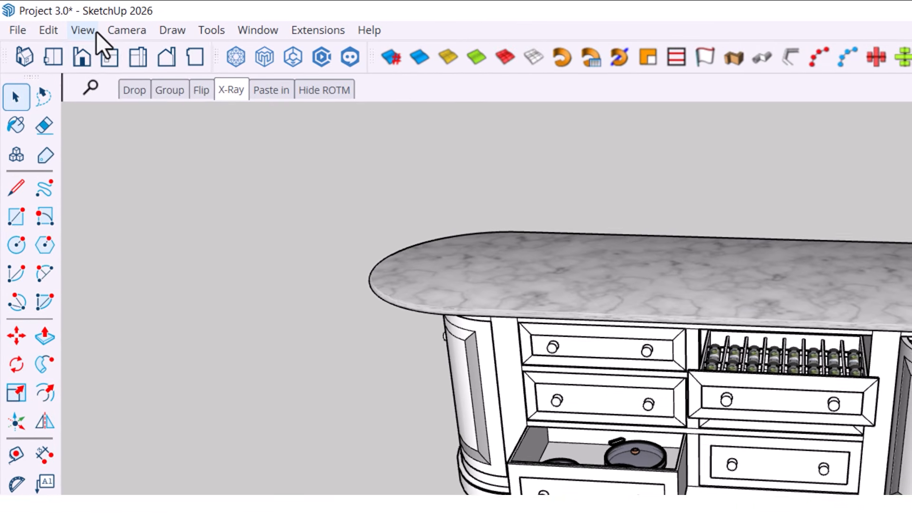
click(96, 32)
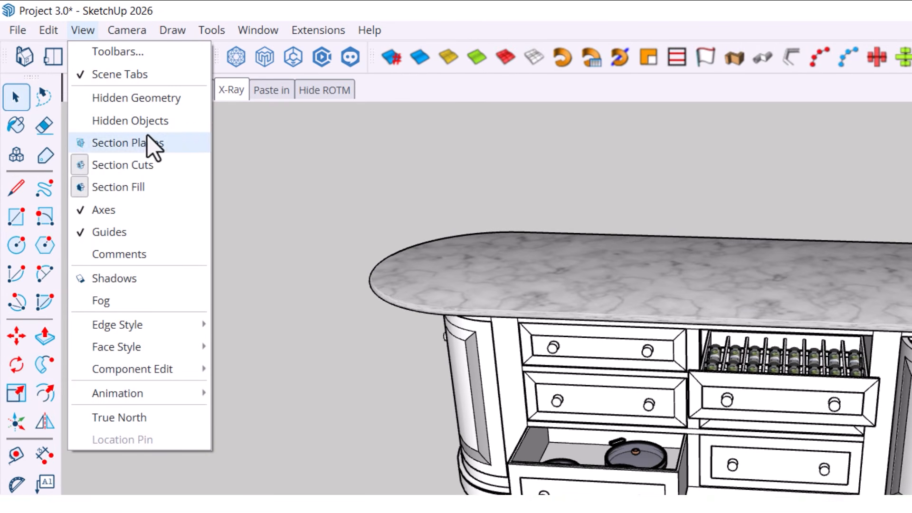
mouse_move(155, 323)
mouse_move(155, 350)
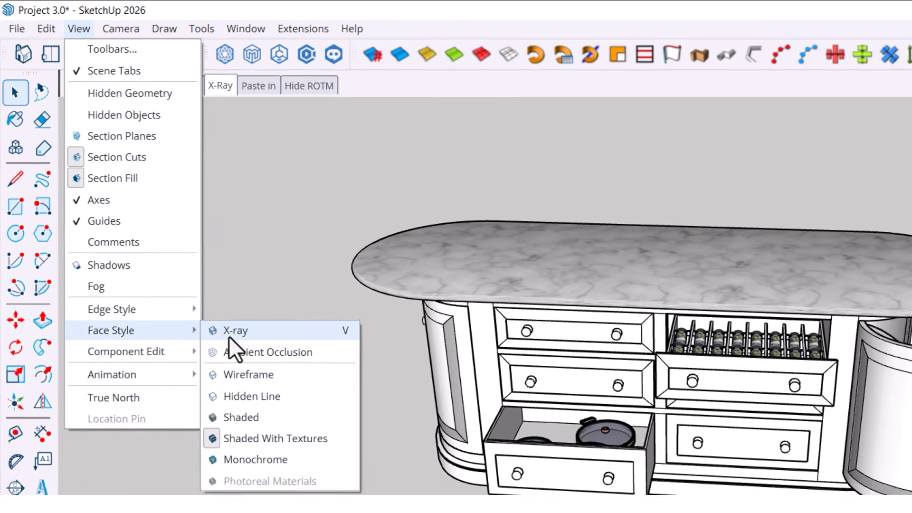
click(240, 349)
Examine the contents of the island's drawers and cabinets through the transparent faces from several angles
middle_drag(373, 210, 385, 188)
scroll(456, 167, up, 2)
scroll(454, 163, up, 2)
scroll(403, 218, up, 2)
scroll(442, 258, down, 2)
middle_drag(441, 259, 349, 274)
scroll(377, 237, up, 2)
middle_drag(377, 238, 346, 301)
scroll(311, 256, down, 2)
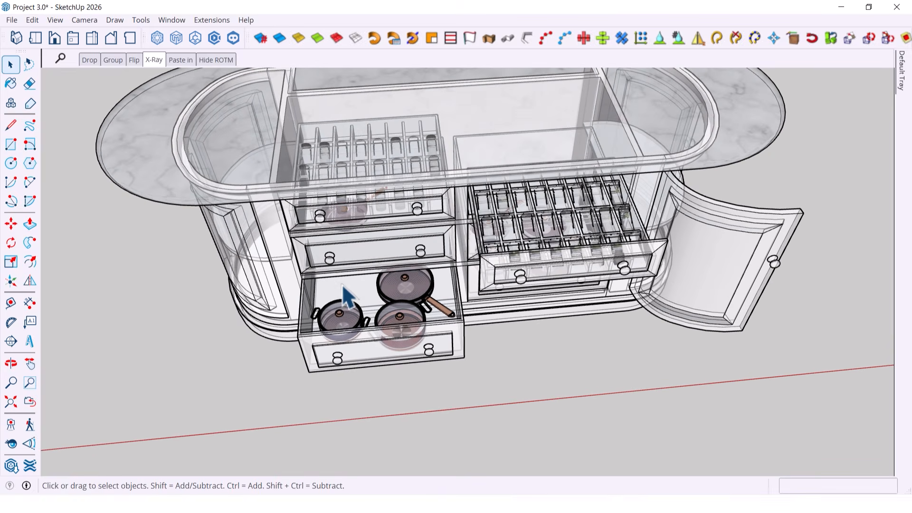
middle_drag(317, 220, 313, 166)
scroll(383, 285, up, 2)
middle_drag(383, 285, 418, 295)
Select the rear pan in the open lower drawer and toggle the X-ray face style off and on again
key(space)
click(424, 296)
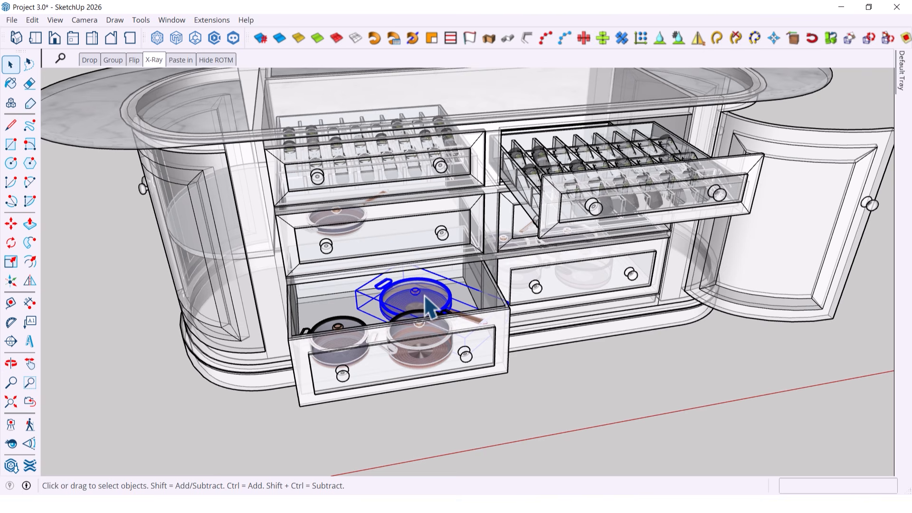
key(v)
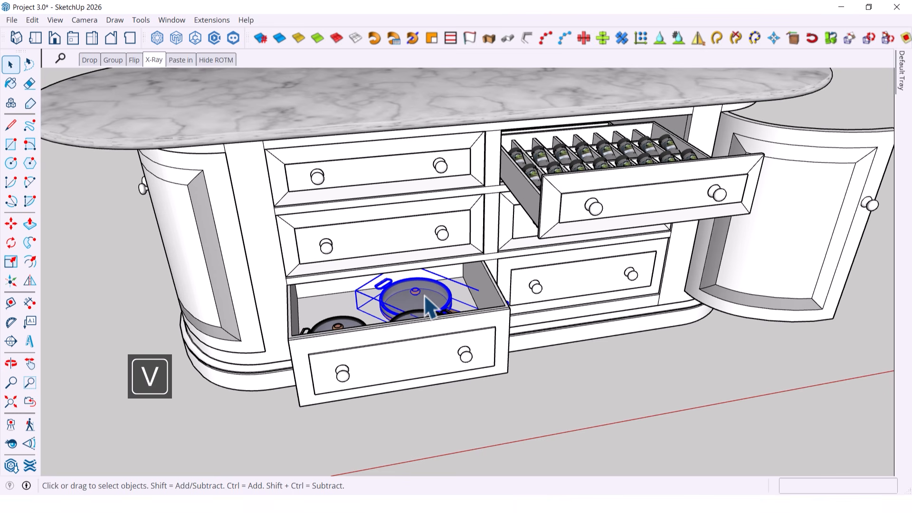
key(v)
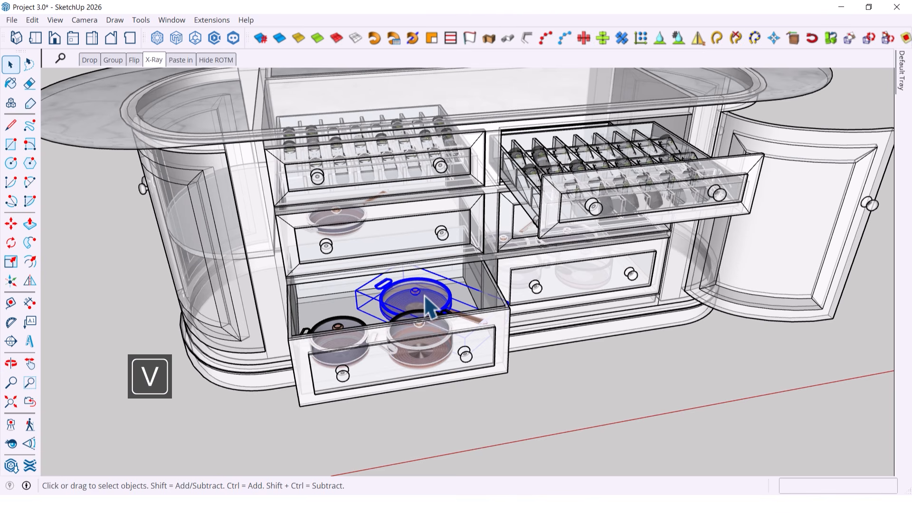
Move the selected pan from the open drawer into the curved cabinet at the island's left end
key(m)
click(358, 309)
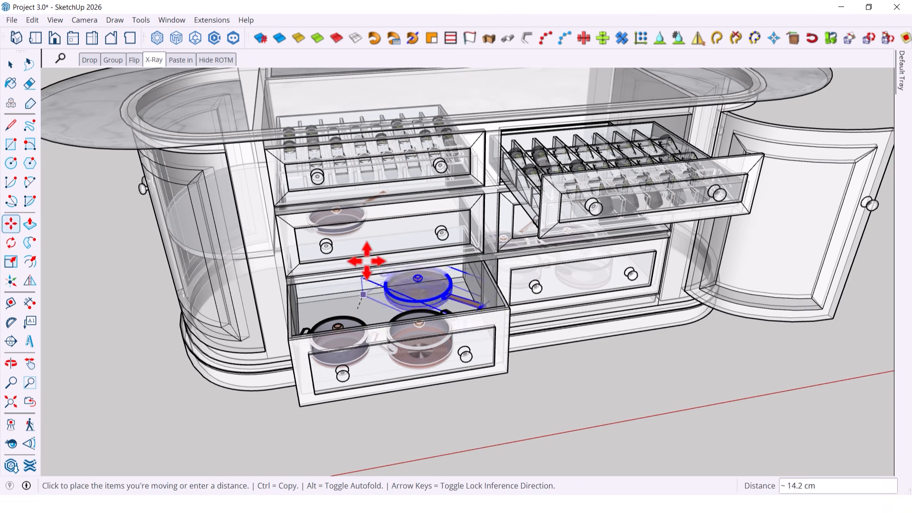
click(179, 193)
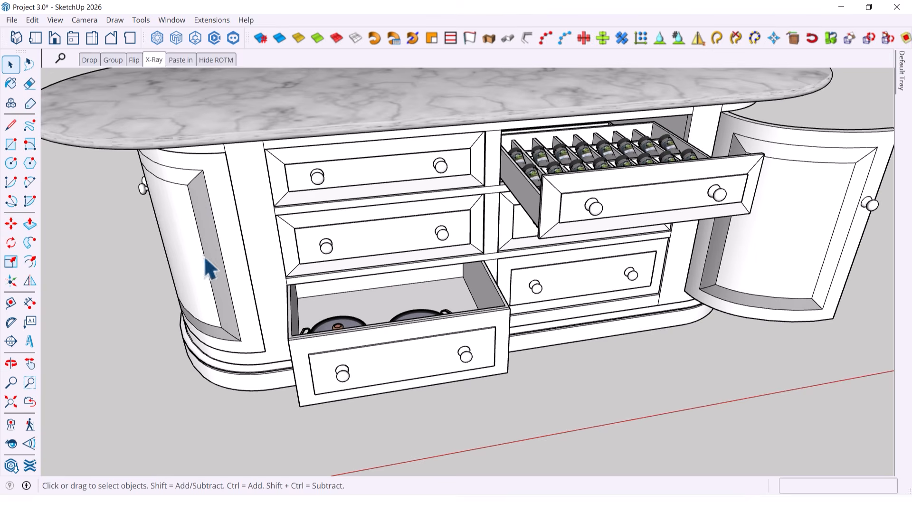
Undo the pan's move into the curved end cabinet
middle_drag(210, 261, 143, 273)
key(ctrl+z)
middle_drag(375, 277, 366, 301)
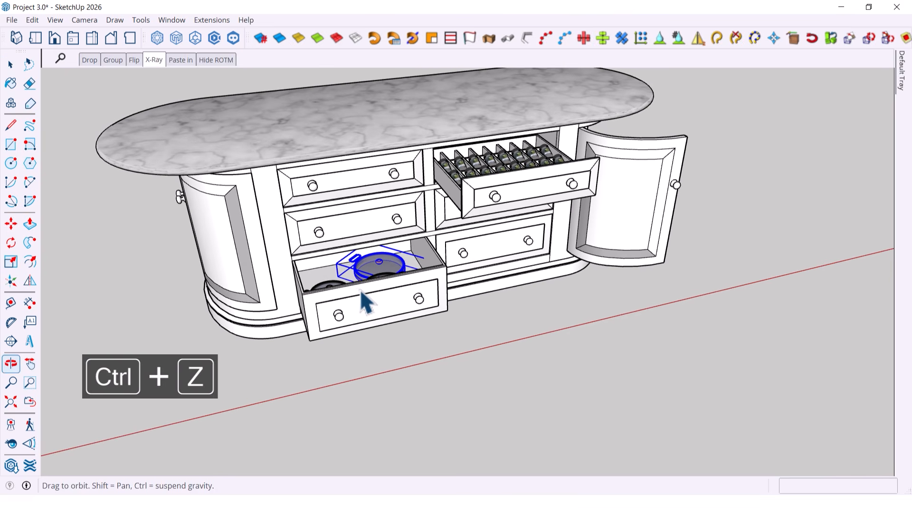
Try to move the selected pan from the open drawer into the curved end cabinet with X-ray off, and undo the move
key(m)
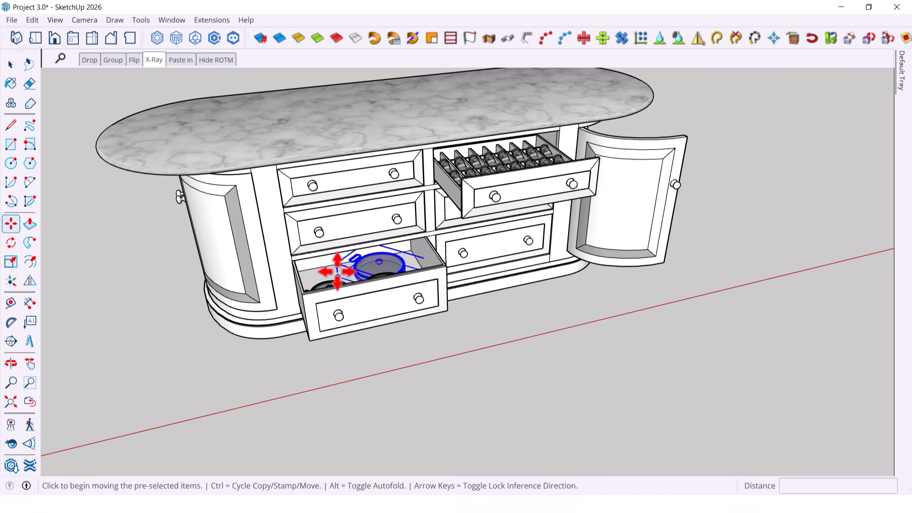
click(338, 275)
middle_drag(192, 223, 277, 240)
click(139, 348)
scroll(277, 309, down, 1)
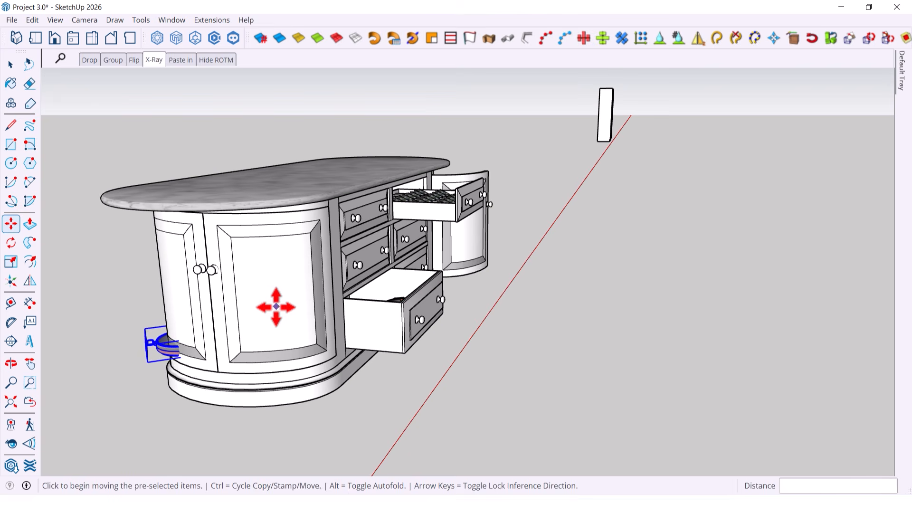
key(ctrl+z)
middle_drag(430, 327, 230, 428)
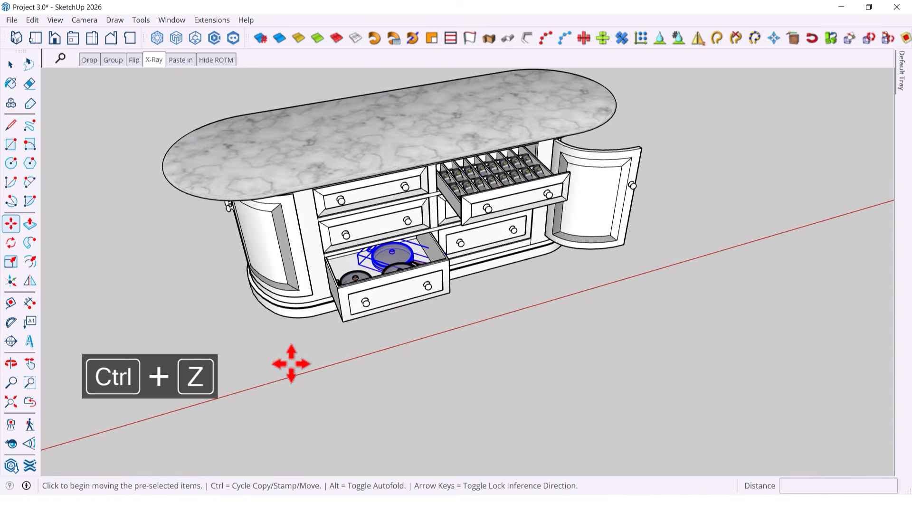
Turn on the X-ray face style and move the selected pan from the open lower drawer into the curved end cabinet
scroll(361, 260, up, 2)
scroll(353, 261, up, 3)
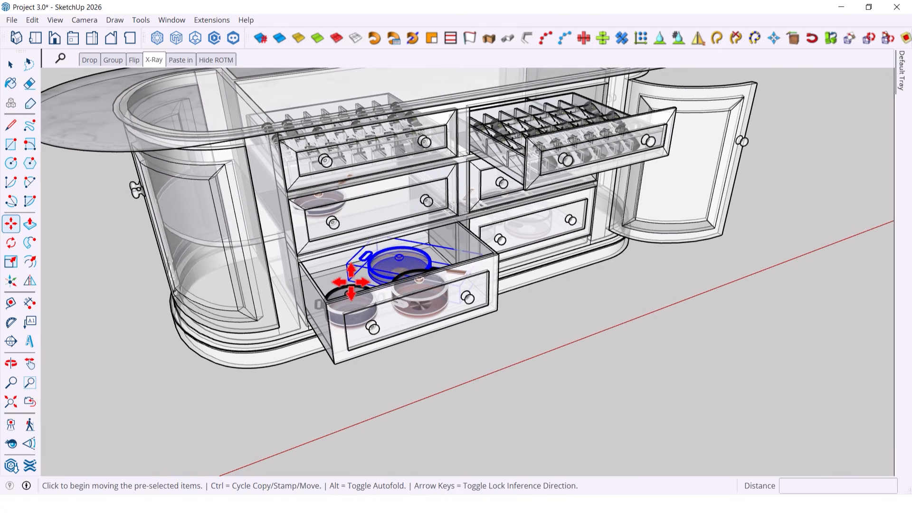
click(348, 280)
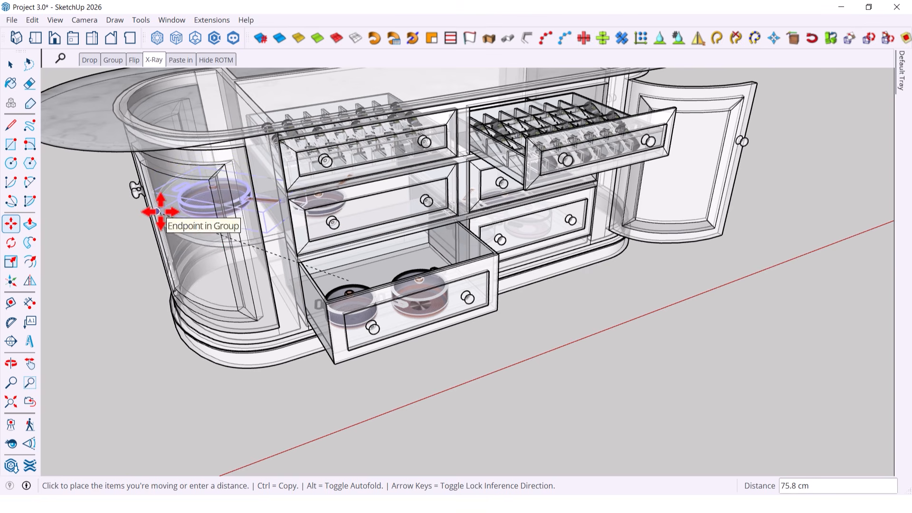
click(266, 227)
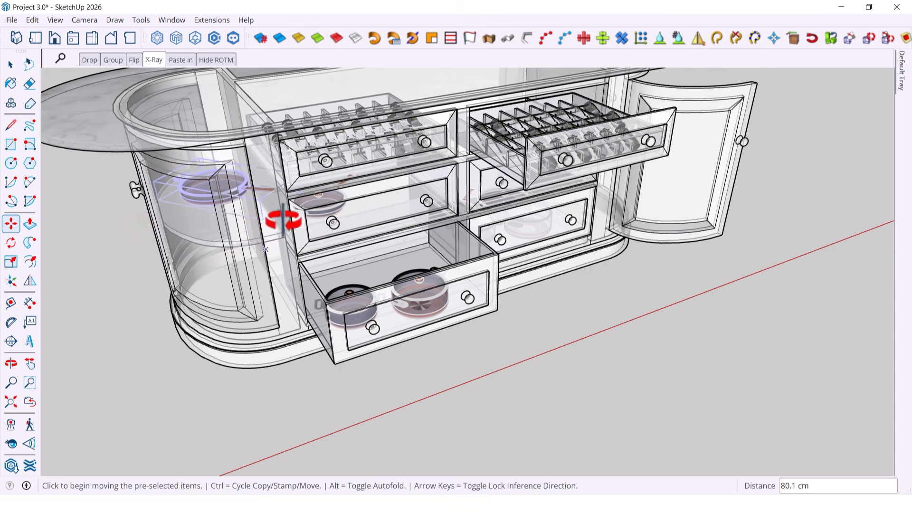
Examine the pan's placement in the curved cabinet and the whole island from several angles with X-ray on and off
middle_drag(287, 218, 354, 166)
scroll(199, 190, up, 2)
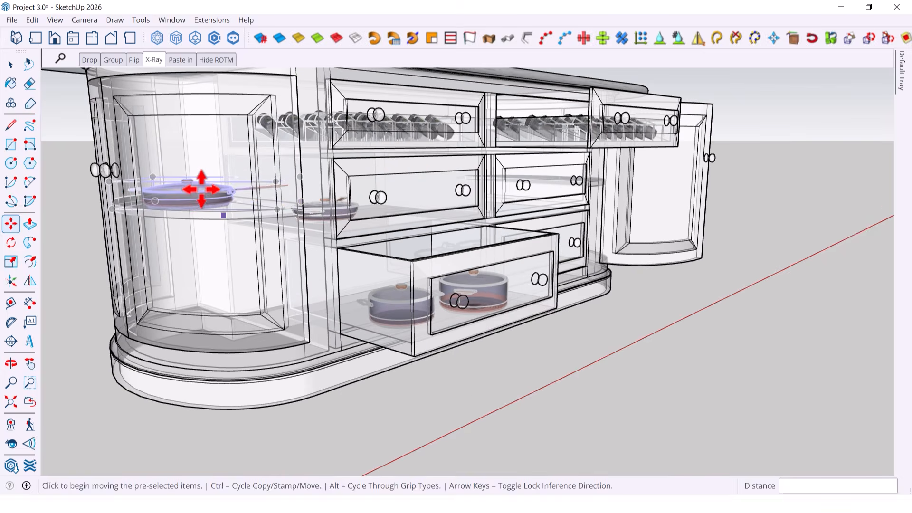
middle_drag(199, 199, 326, 134)
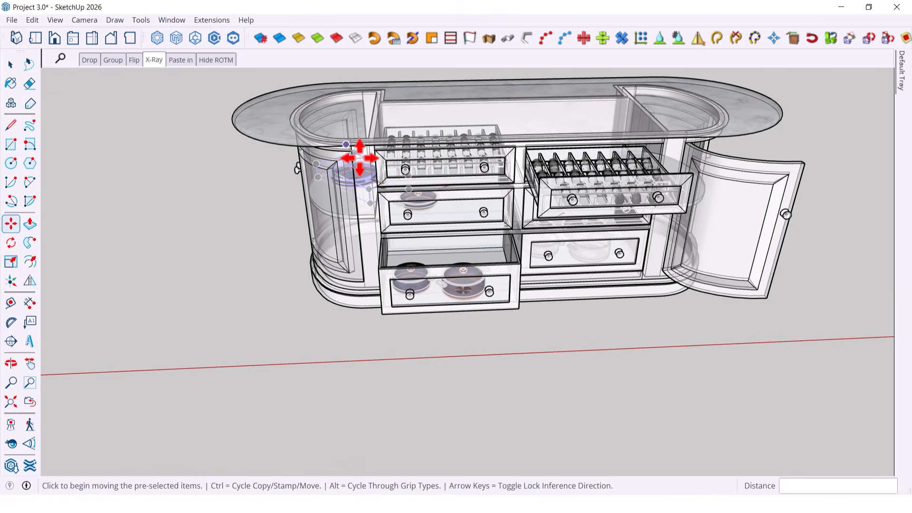
scroll(377, 202, up, 2)
middle_drag(378, 202, 443, 271)
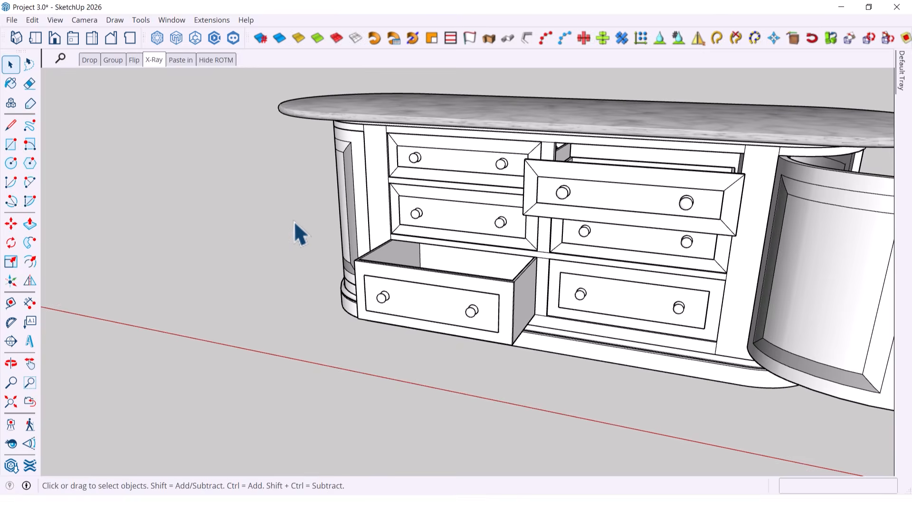
scroll(294, 222, down, 5)
middle_drag(319, 246, 368, 289)
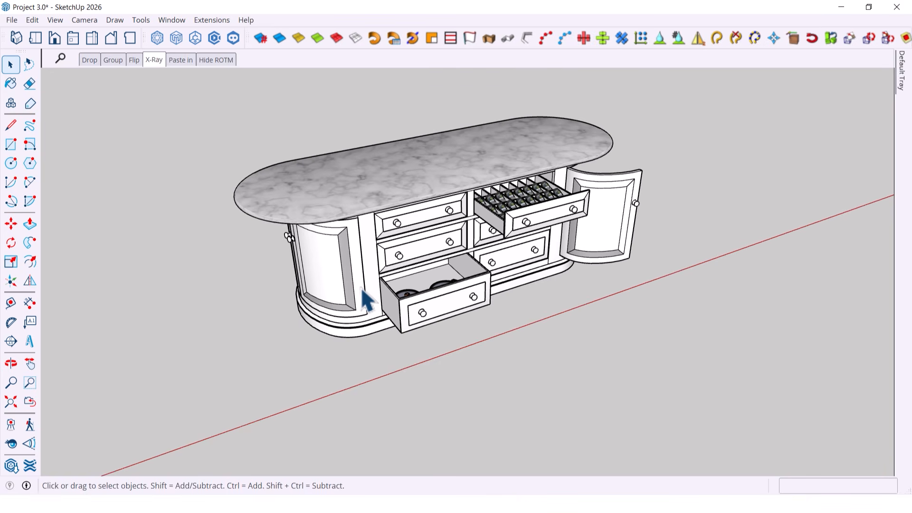
scroll(362, 258, down, 2)
Switch to the Paste in scene and inspect the selected door face inside the open wardrobe group
click(178, 59)
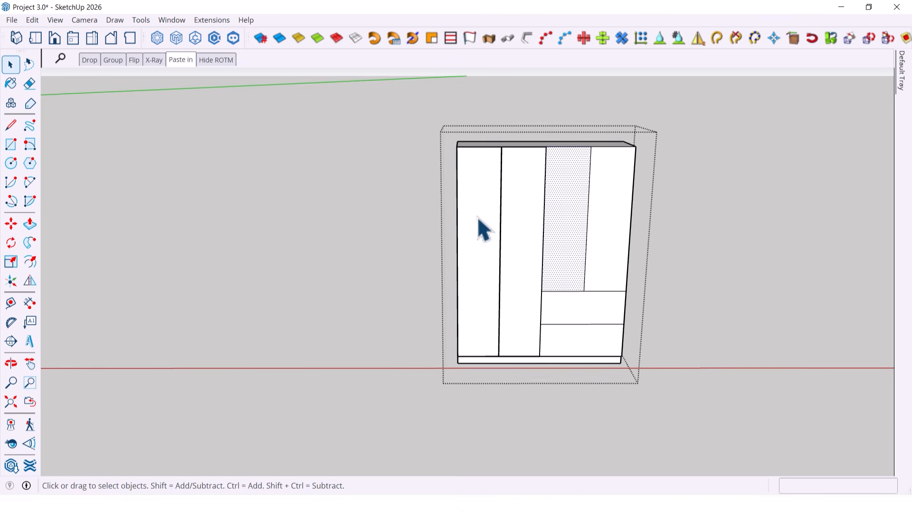
scroll(627, 205, up, 2)
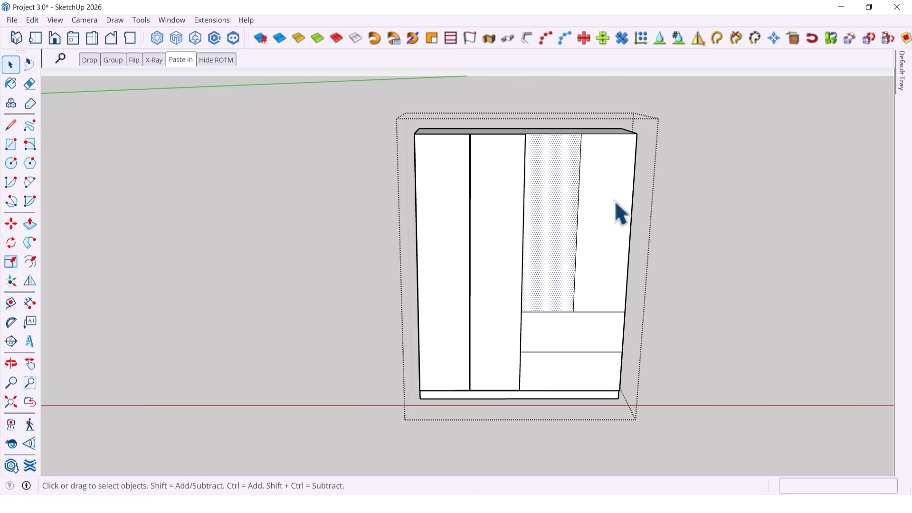
middle_drag(594, 205, 639, 221)
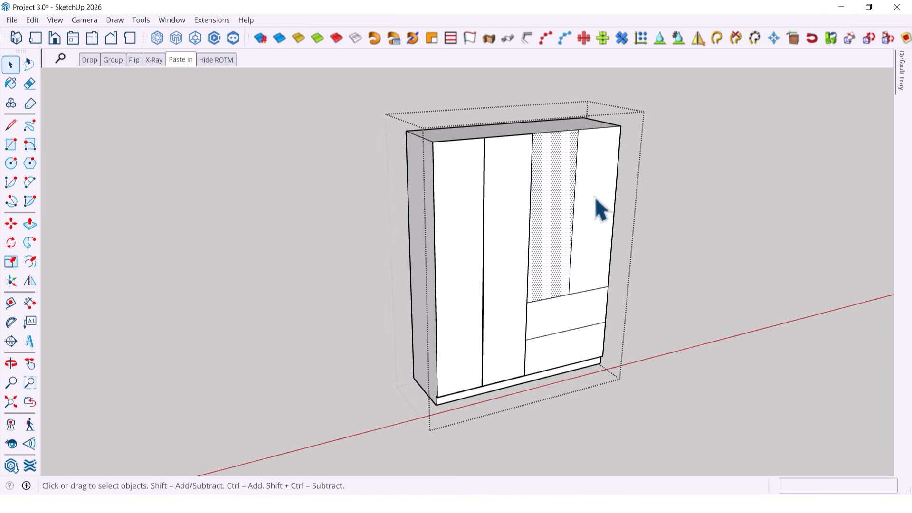
scroll(570, 225, up, 3)
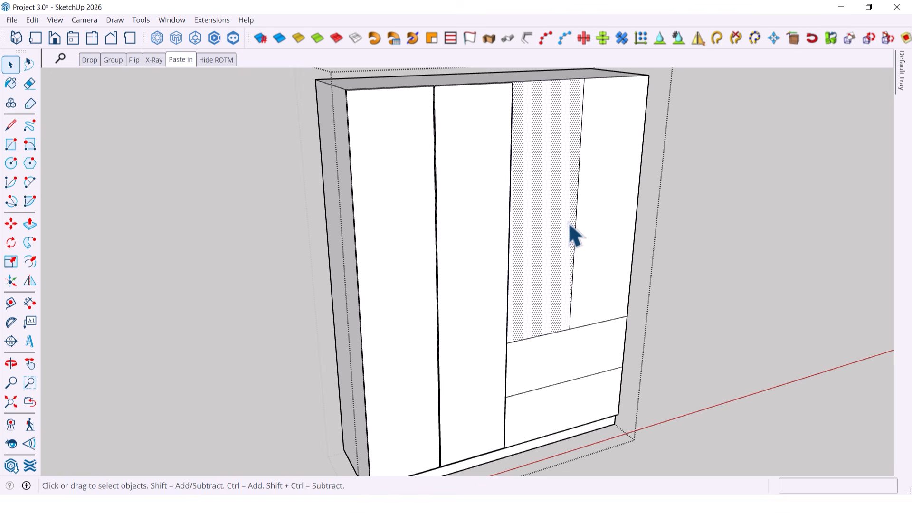
scroll(443, 234, down, 3)
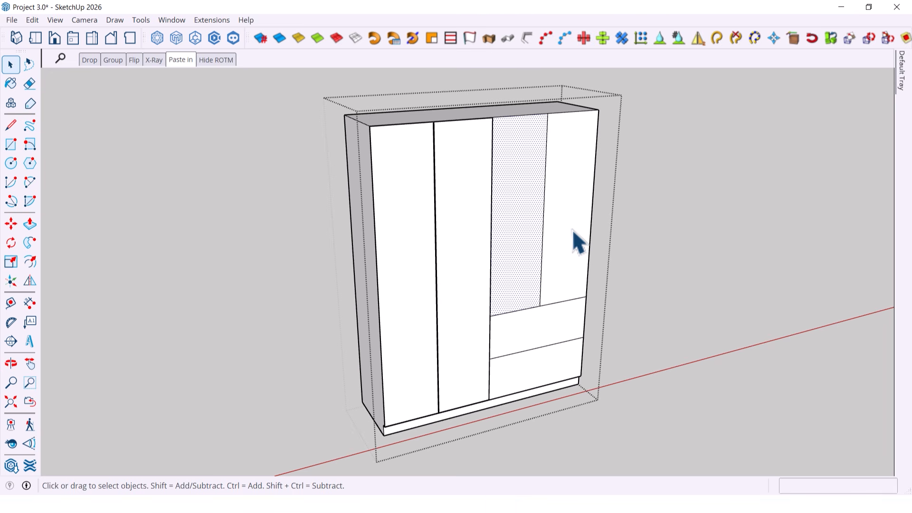
Copy the selected upper door face, exit the wardrobe group and paste the face in place outside it
key(ctrl+c)
key(Escape)
click(512, 159)
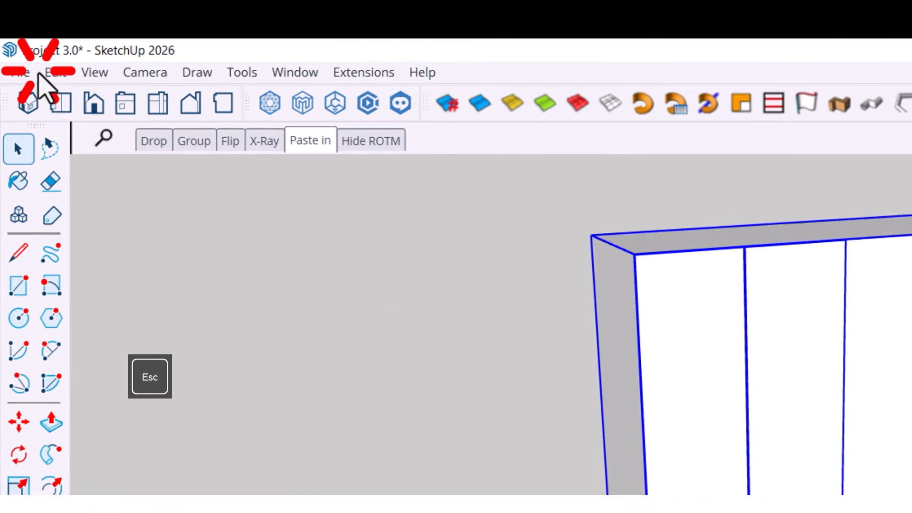
click(35, 26)
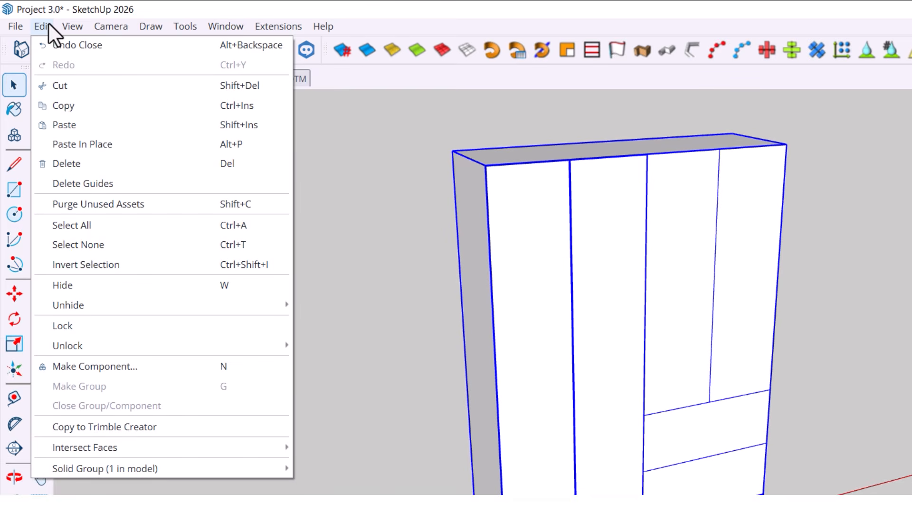
mouse_move(56, 27)
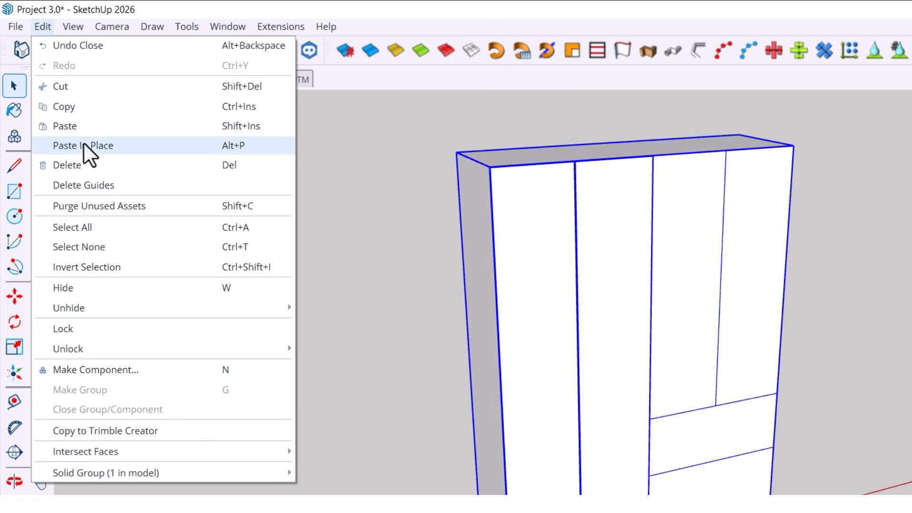
click(97, 146)
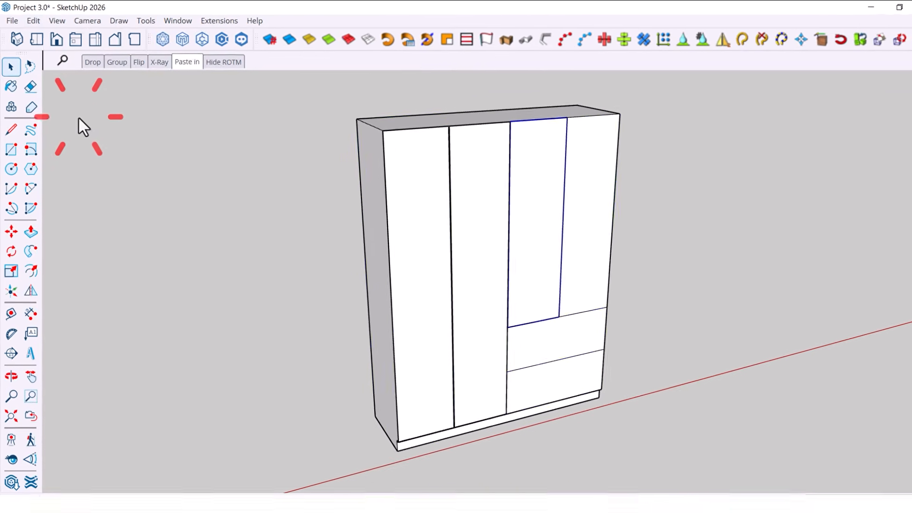
Extrude the pasted door face outward 2 cm with Push/Pull
middle_drag(532, 128, 489, 170)
key(p)
click(498, 179)
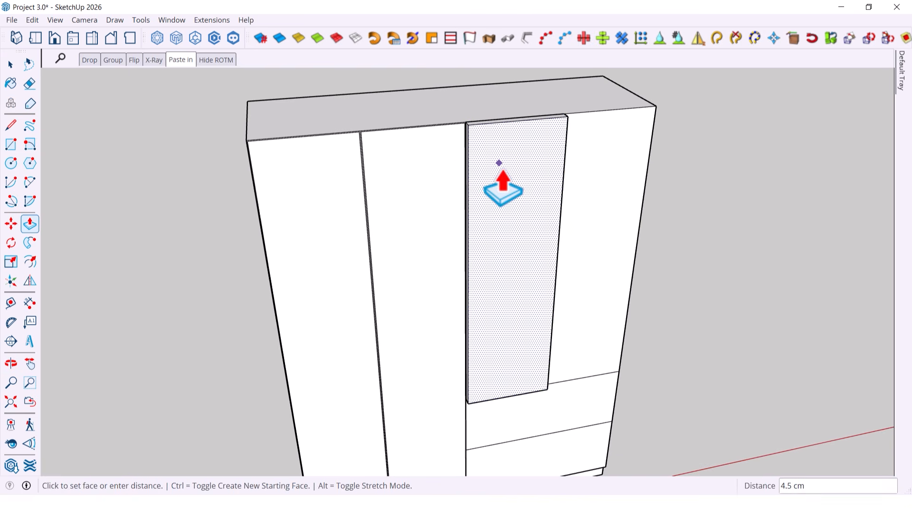
text(2)
key(Return)
key(space)
Examine the extruded door panel on the wardrobe front from several angles and look up the Paste In Place command's shortcut
middle_drag(502, 188, 103, 233)
scroll(350, 113, up, 4)
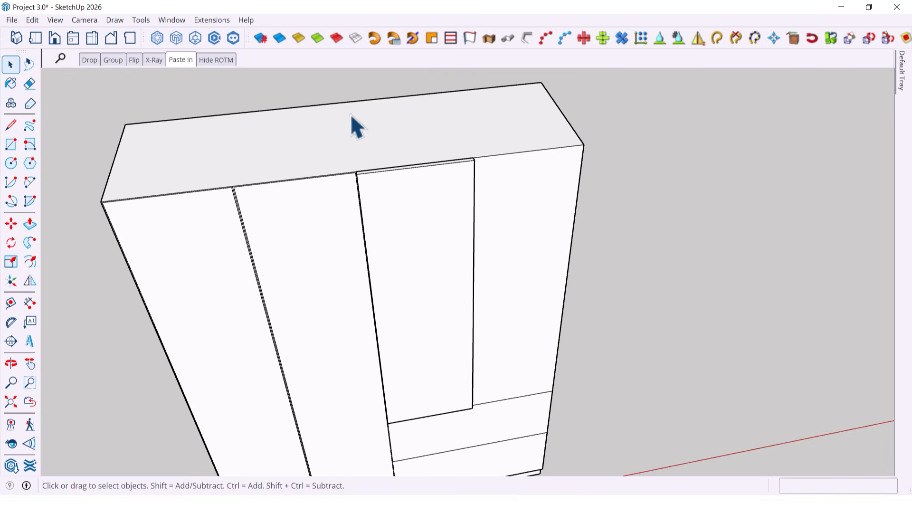
middle_drag(351, 113, 457, 261)
scroll(457, 260, up, 2)
scroll(242, 220, down, 10)
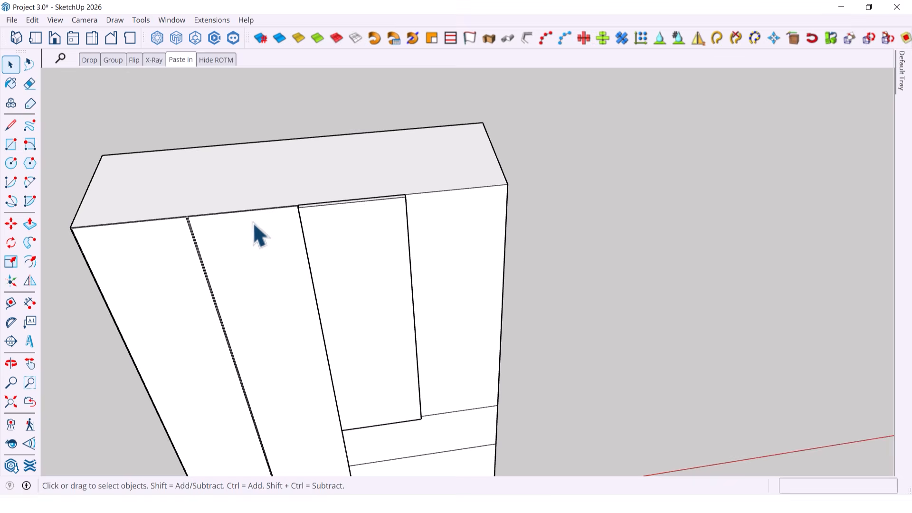
scroll(283, 134, up, 4)
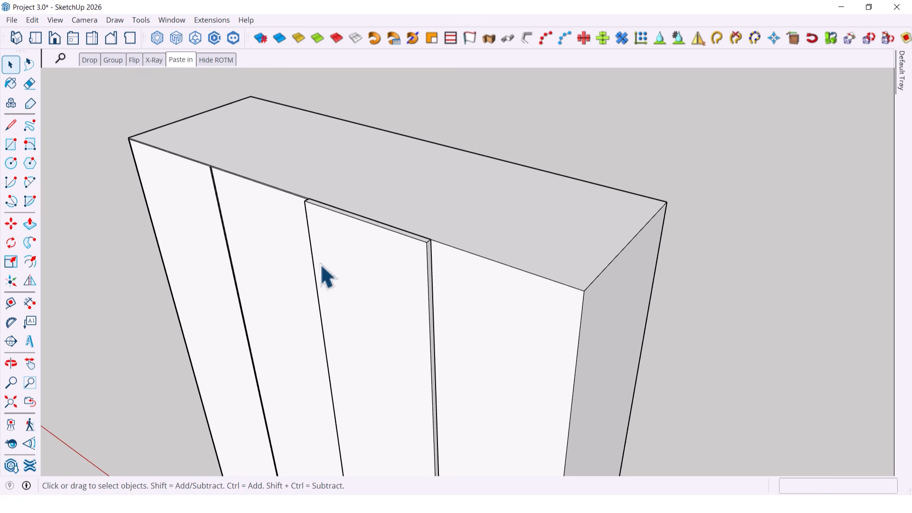
scroll(275, 223, down, 5)
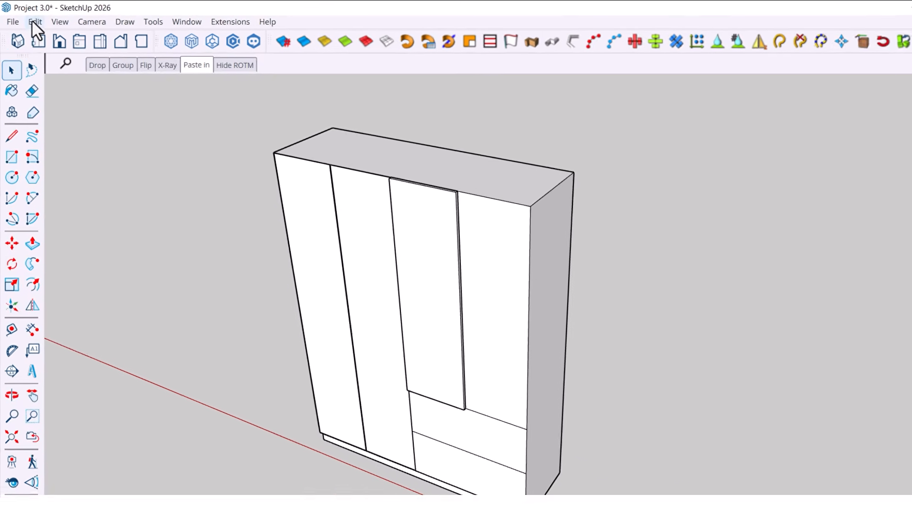
click(32, 21)
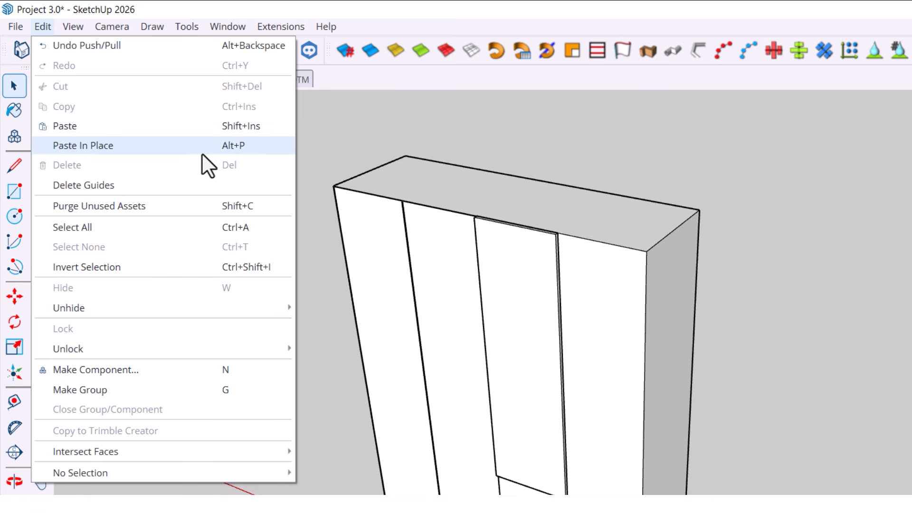
click(556, 361)
middle_drag(556, 361, 790, 326)
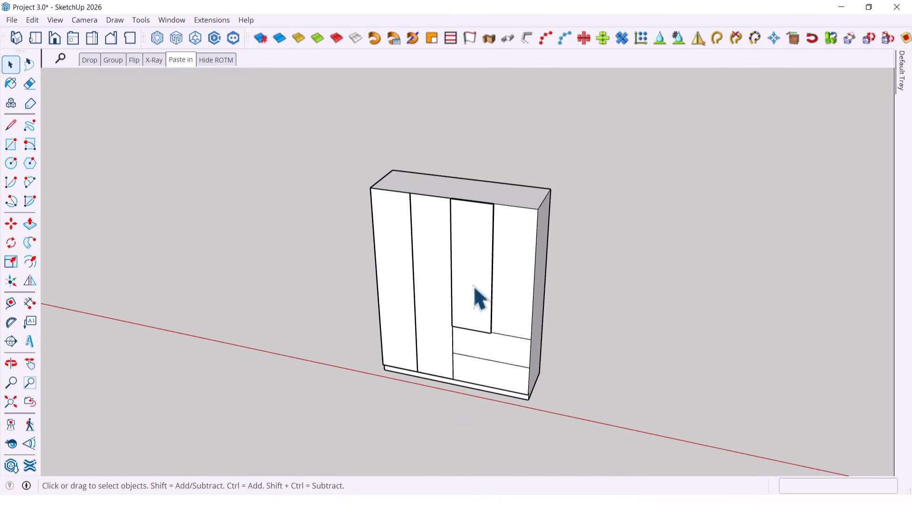
middle_drag(473, 286, 551, 223)
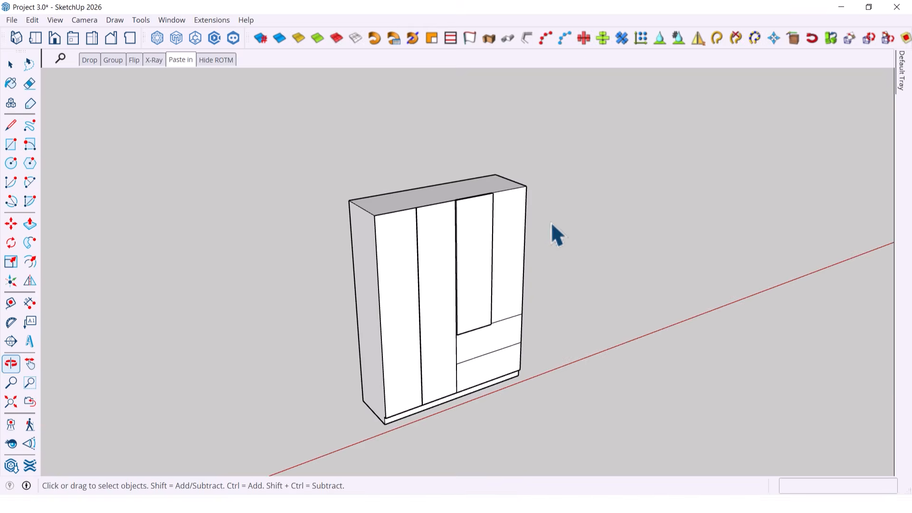
scroll(536, 218, up, 5)
scroll(514, 215, down, 5)
scroll(469, 233, up, 2)
scroll(469, 232, up, 2)
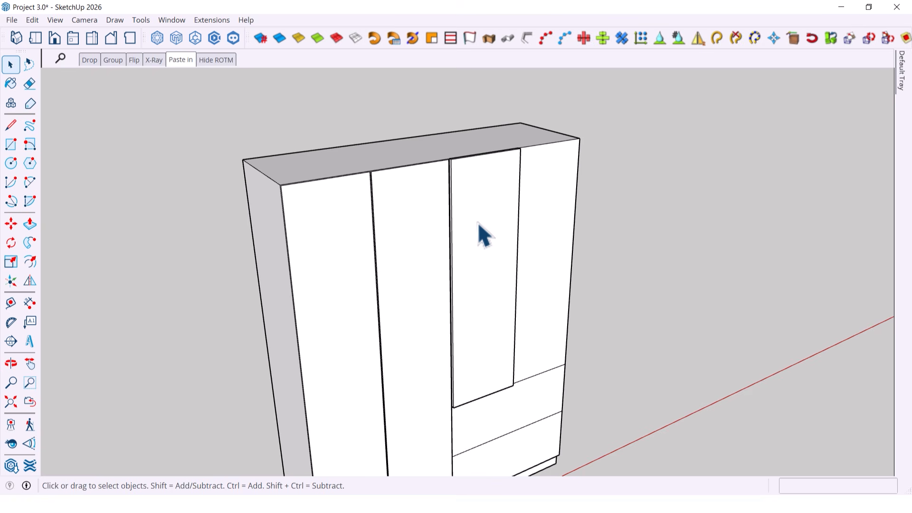
Undo the door panel's extrusion and the pasted face
key(ctrl+z)
click(490, 221)
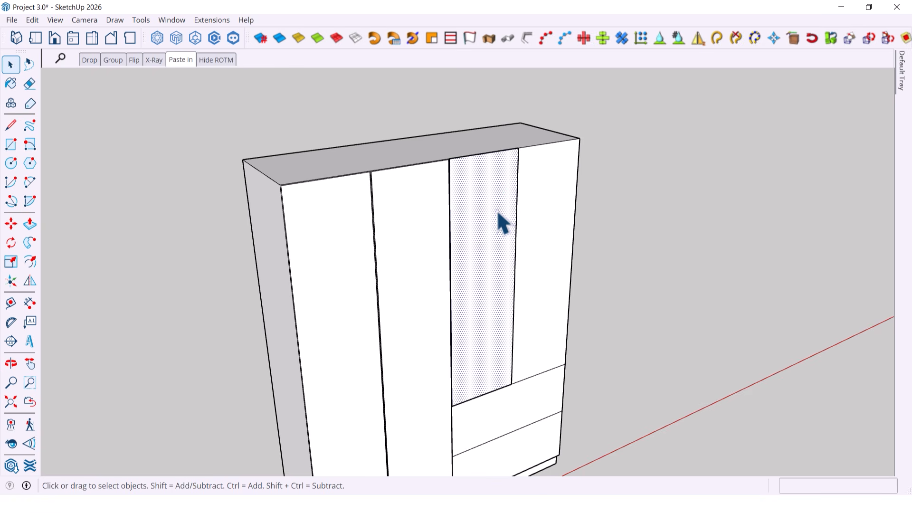
key(ctrl+z)
Open the wardrobe group for editing, copy the upper door face above the drawers left of the last door, and exit the group
double_click(496, 210)
click(491, 195)
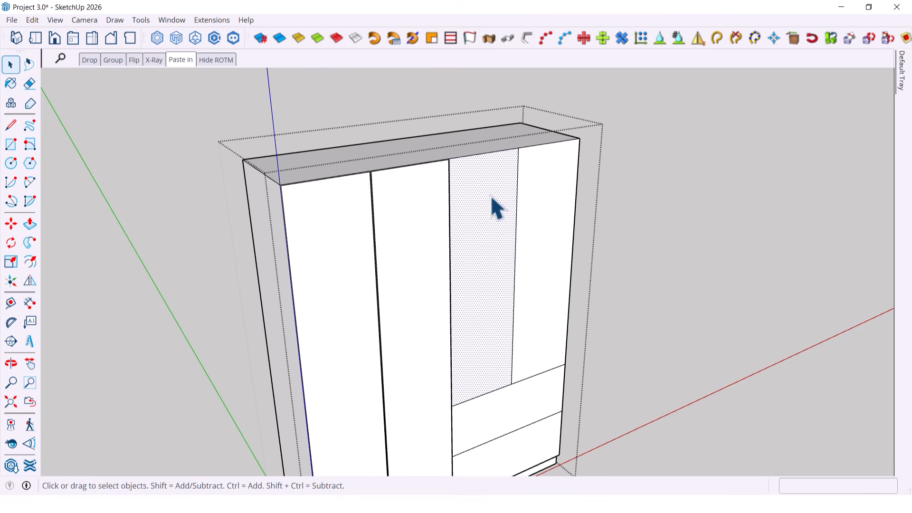
key(ctrl+c)
key(Escape)
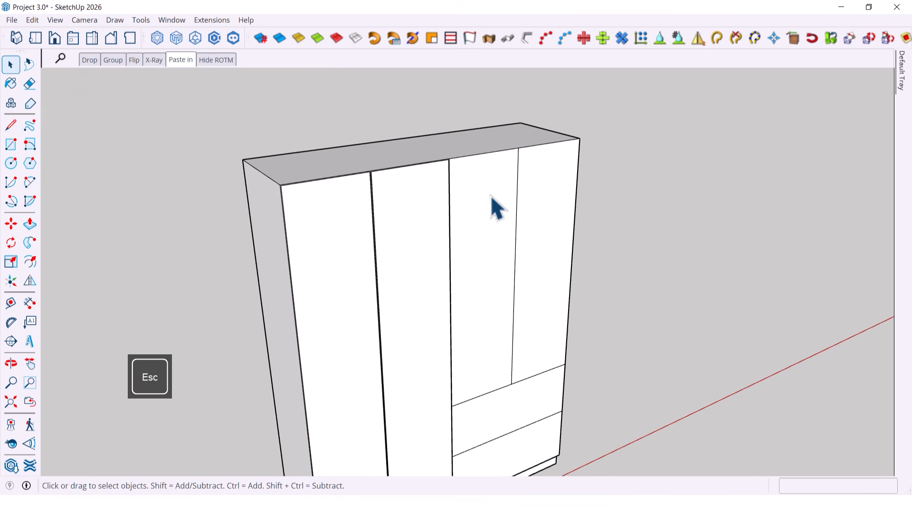
Paste the copied door face in place outside the wardrobe group and check its position on the front
click(492, 198)
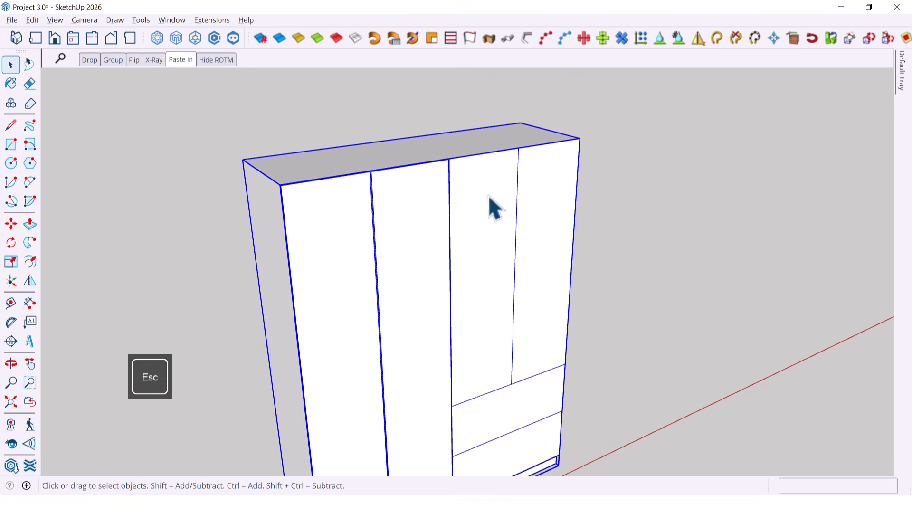
key(alt+p)
scroll(480, 198, up, 3)
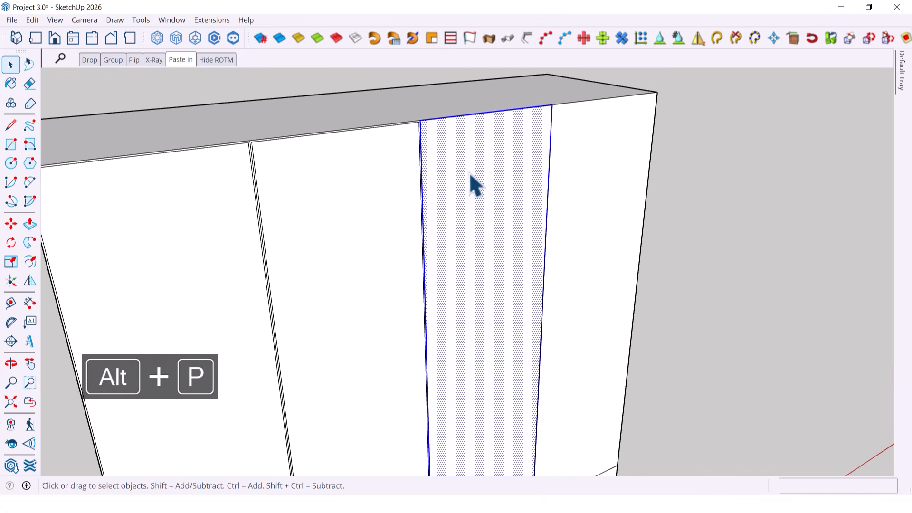
middle_drag(454, 158, 484, 152)
scroll(492, 206, up, 1)
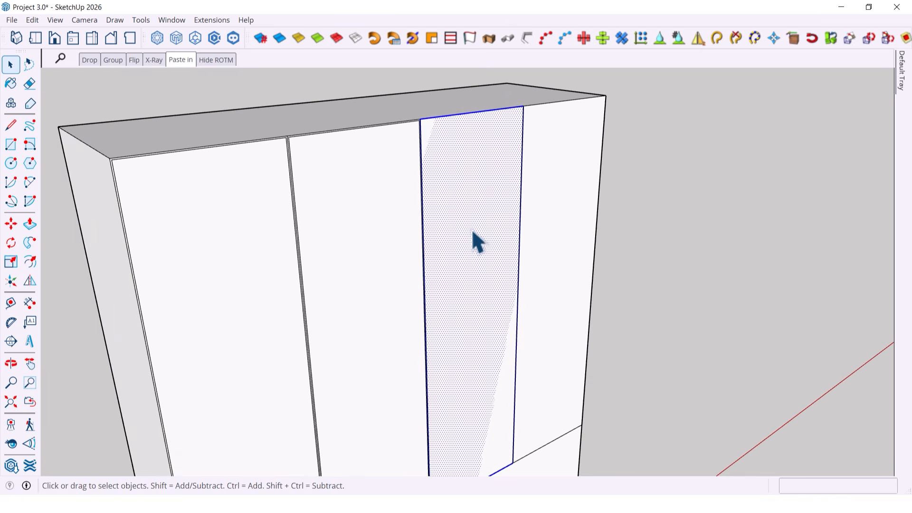
Extrude the pasted door face on the wardrobe front outward by 2 cm with Push/Pull
key(p)
click(471, 191)
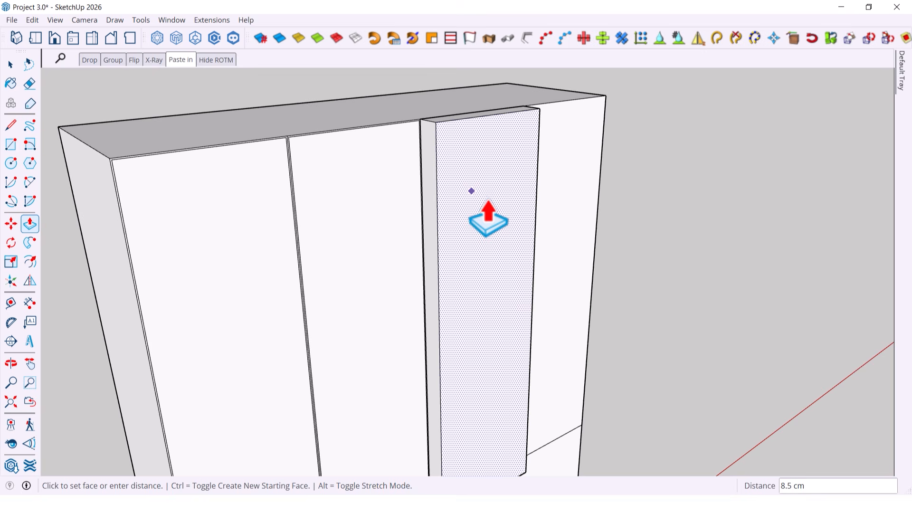
text(2)
key(Return)
key(space)
scroll(494, 200, down, 3)
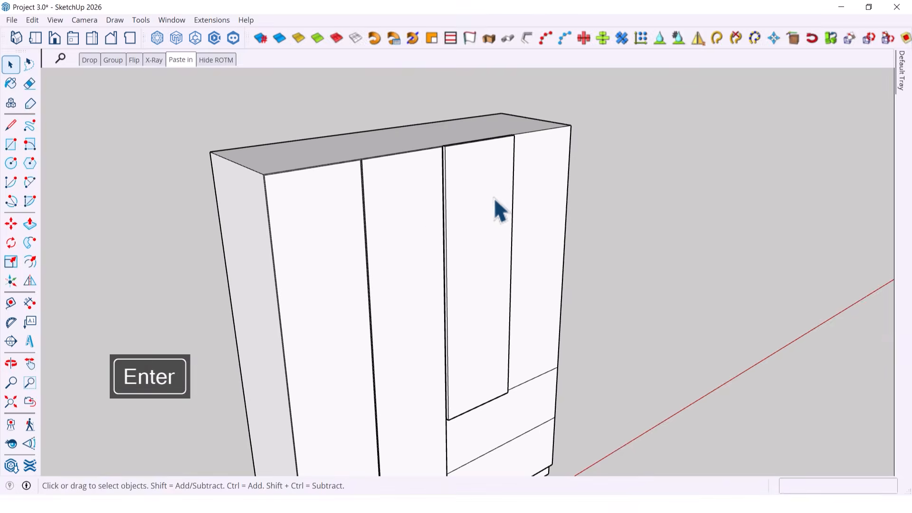
middle_drag(494, 200, 387, 250)
scroll(421, 189, up, 2)
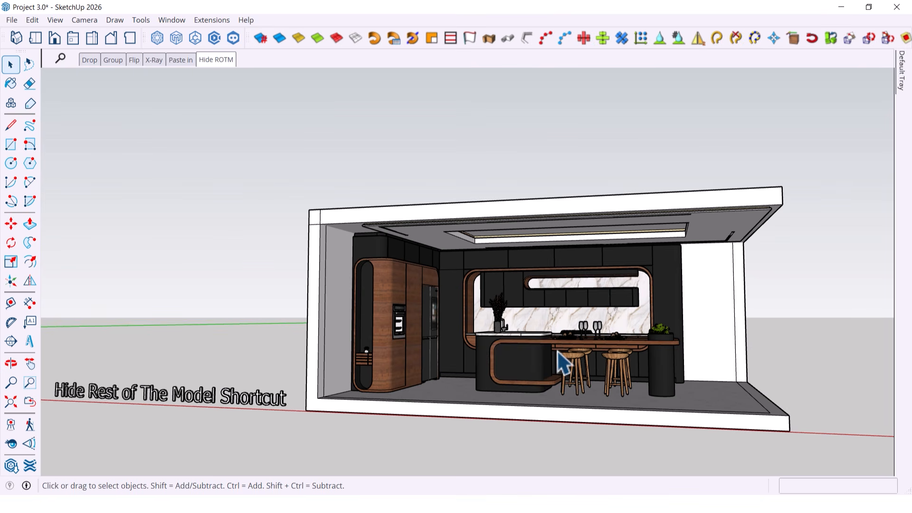
Open the kitchen island's wooden tabletop group for editing and select its front face
scroll(558, 351, up, 4)
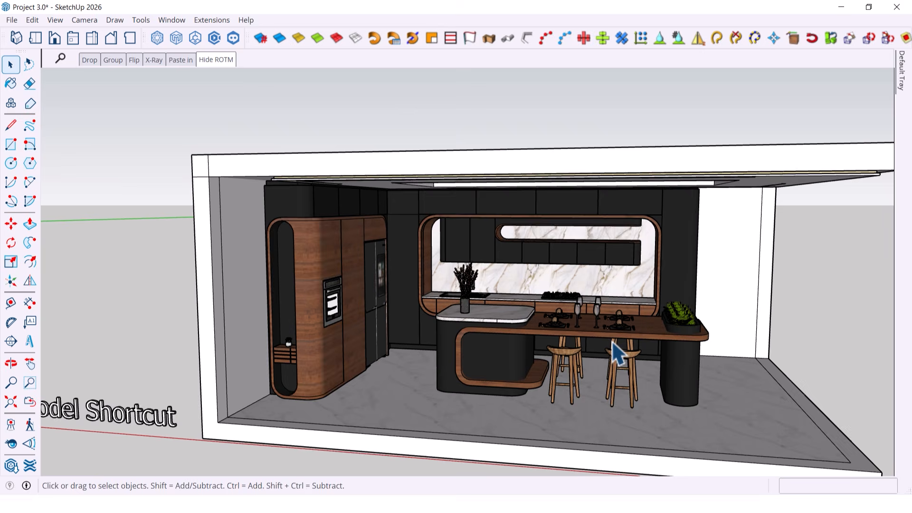
scroll(612, 341, up, 1)
click(585, 333)
double_click(585, 334)
click(585, 333)
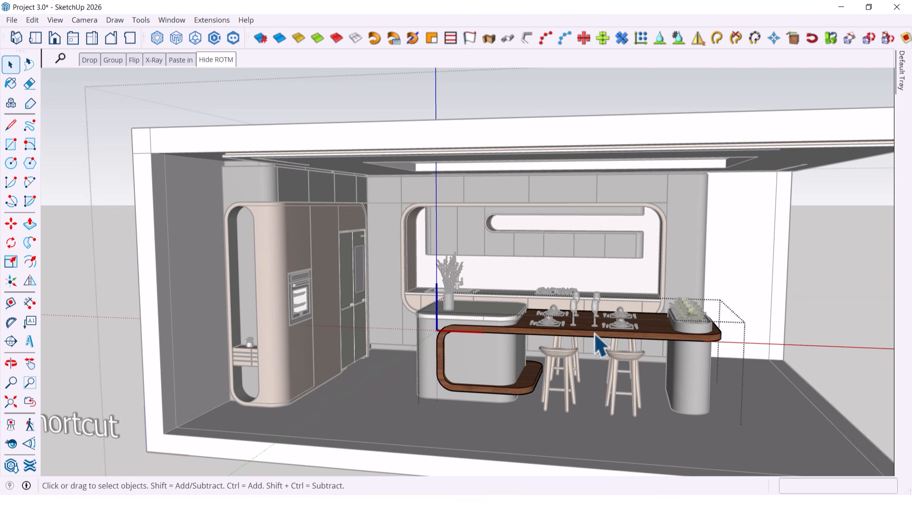
click(583, 333)
Hide the rest of the model around the open tabletop group and inspect the isolated tabletop from several angles
click(40, 21)
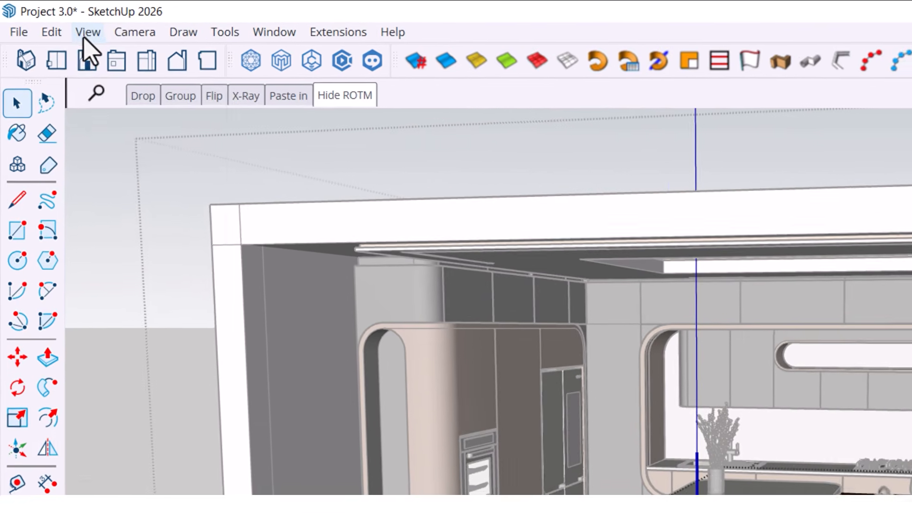
click(52, 22)
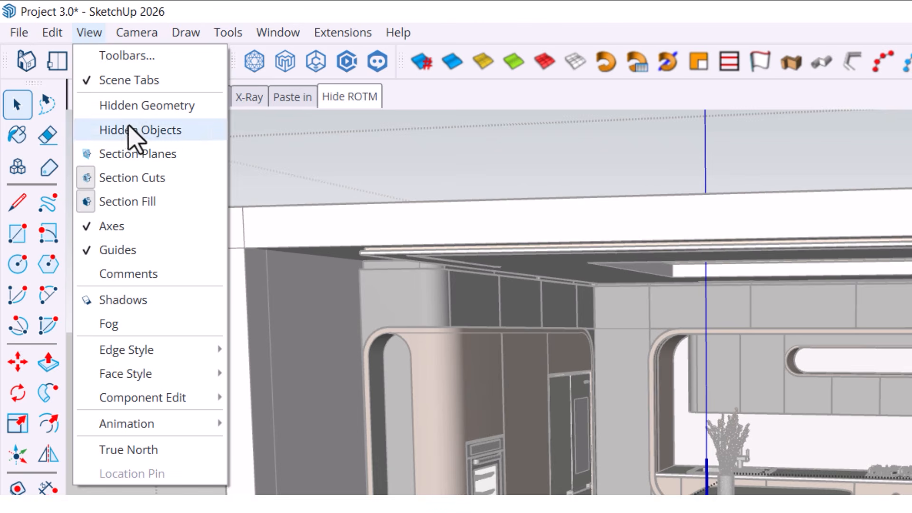
mouse_move(209, 403)
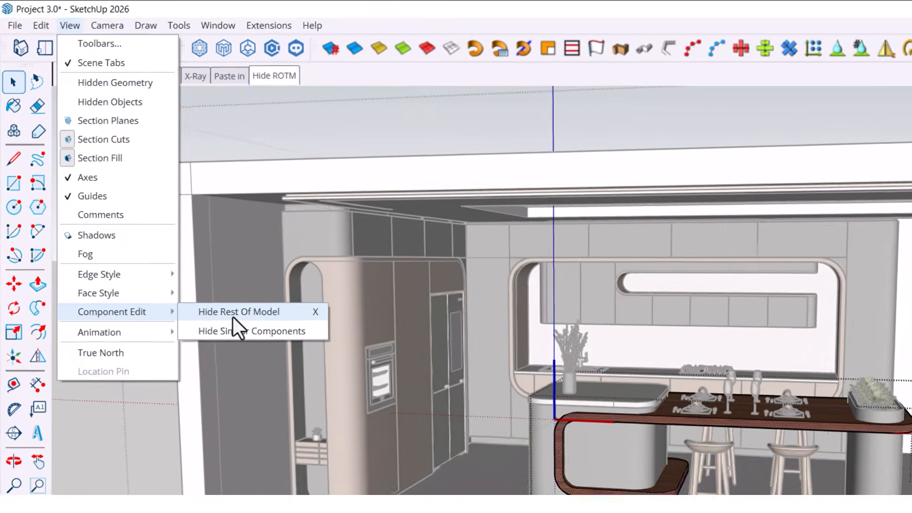
click(233, 316)
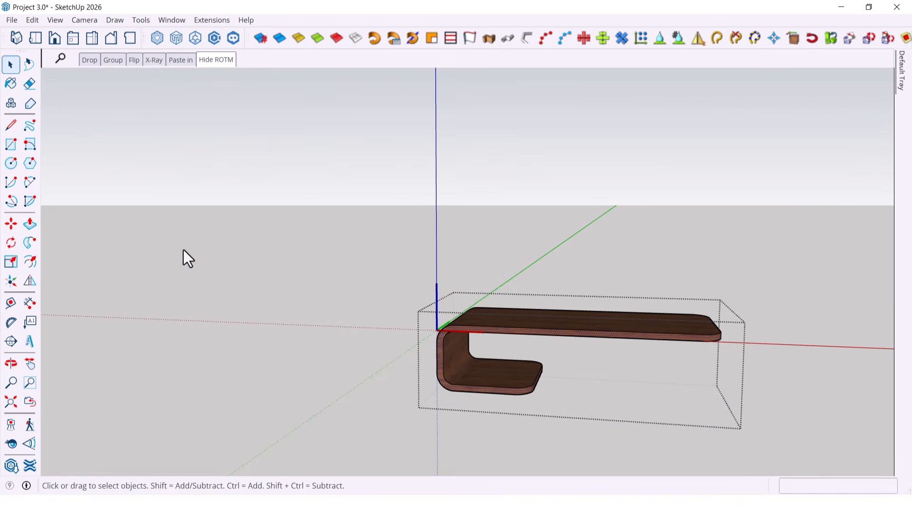
scroll(627, 360, up, 3)
middle_drag(621, 355, 446, 305)
scroll(445, 305, down, 3)
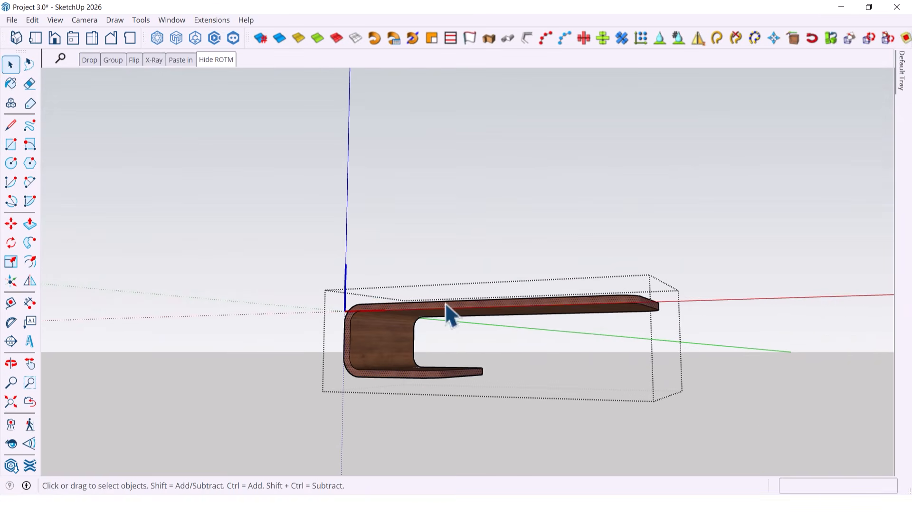
middle_drag(357, 283, 307, 312)
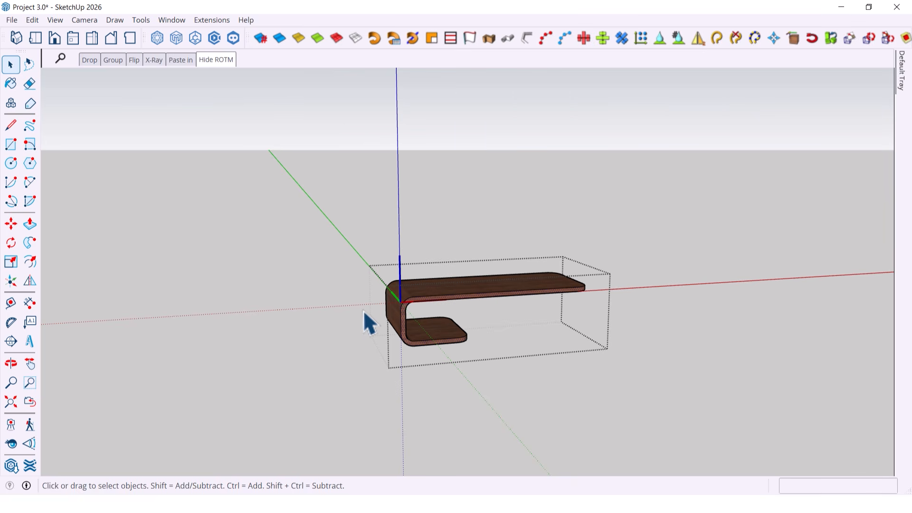
Show the rest of the model around the open tabletop group and toggle Hide Rest Of Model on and off again
key(x)
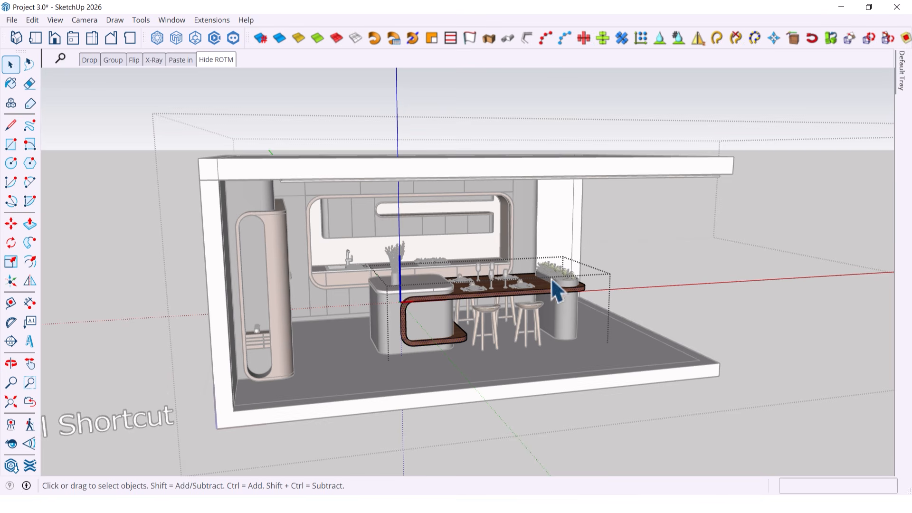
middle_drag(554, 289, 545, 258)
key(x)
key(x)
scroll(389, 292, up, 3)
scroll(407, 284, down, 2)
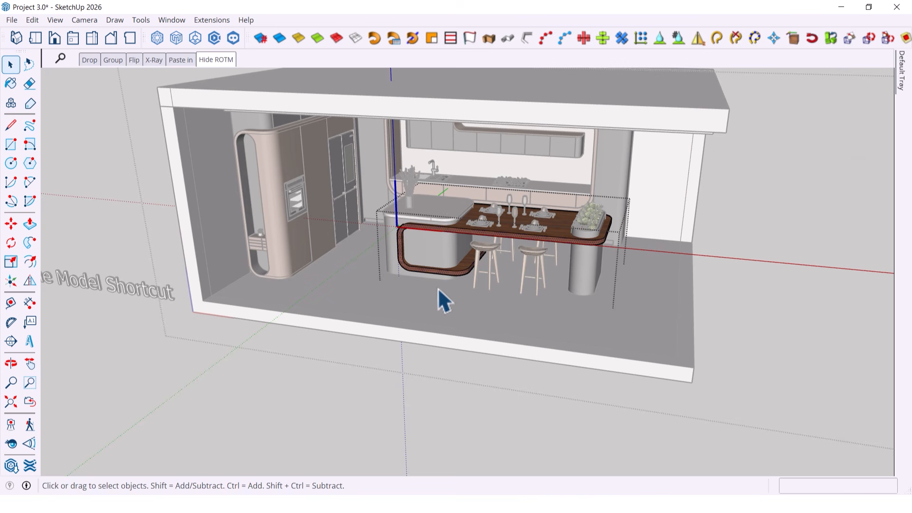
Exit the wooden tabletop group and return to a view of the whole kitchen
middle_drag(412, 288, 280, 339)
key(Escape)
scroll(478, 212, up, 5)
scroll(277, 267, down, 2)
scroll(277, 256, up, 2)
scroll(277, 256, up, 2)
scroll(283, 350, down, 3)
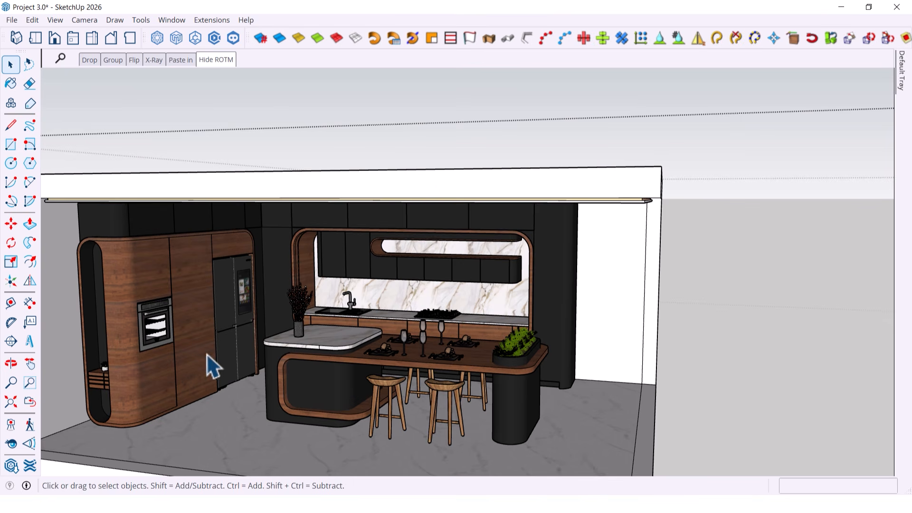
Open the wooden tabletop group for editing once more and leave it without changes
click(411, 356)
double_click(480, 368)
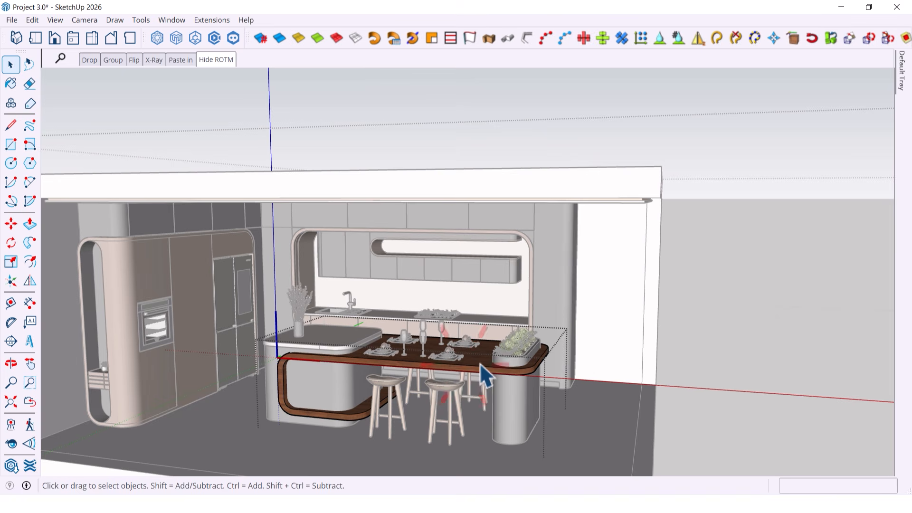
key(Escape)
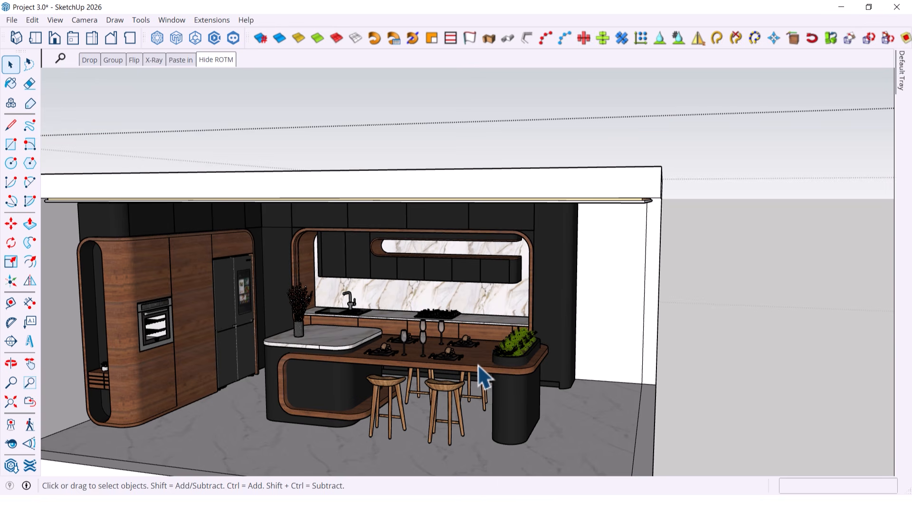
middle_drag(422, 368, 424, 318)
scroll(423, 317, up, 3)
middle_drag(314, 332, 319, 357)
scroll(331, 329, down, 3)
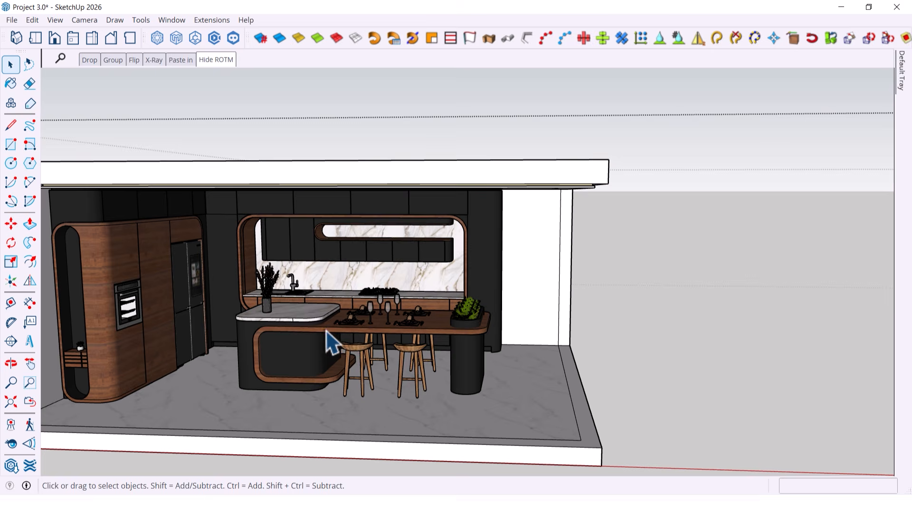
Reopen the wooden tabletop group for editing with the rest of the kitchen visible
double_click(330, 332)
middle_drag(327, 334, 369, 371)
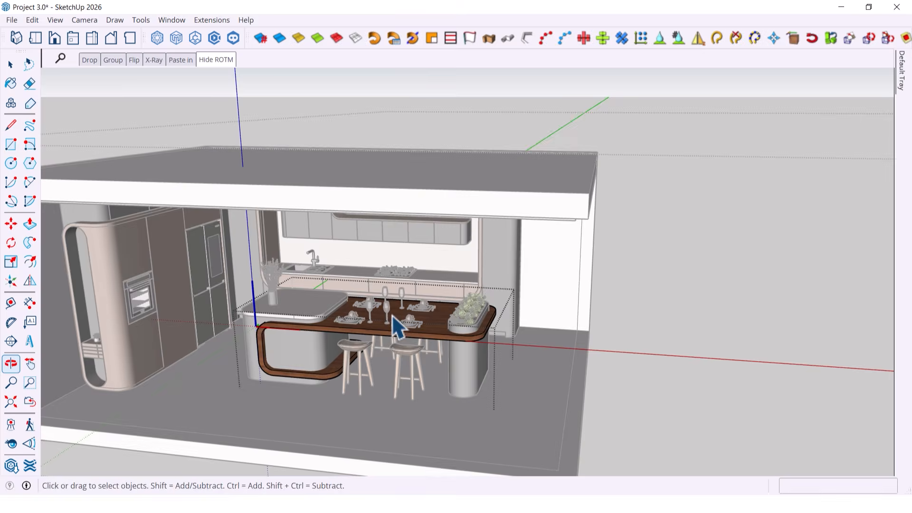
scroll(395, 319, up, 3)
scroll(457, 330, down, 2)
scroll(456, 333, up, 3)
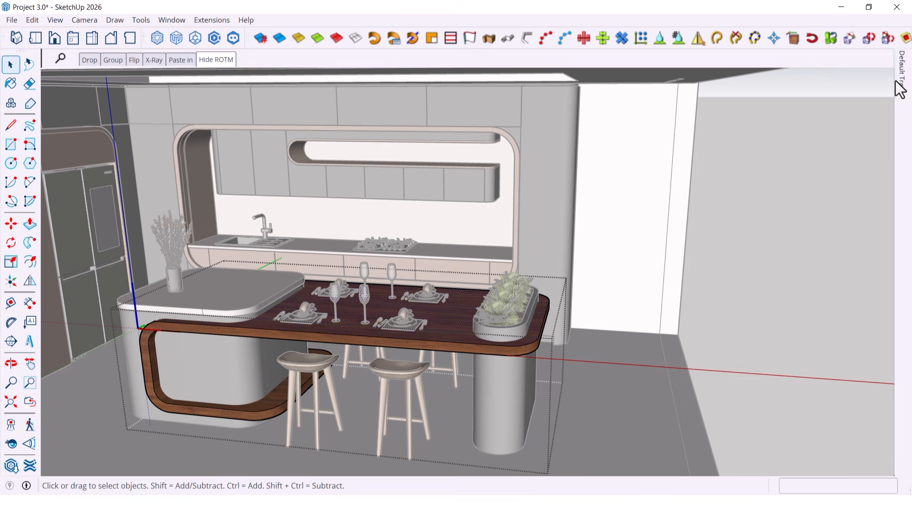
Paint the tabletop's upper face with the A01_Blush_Petal solid colour and undo the paint
mouse_move(902, 71)
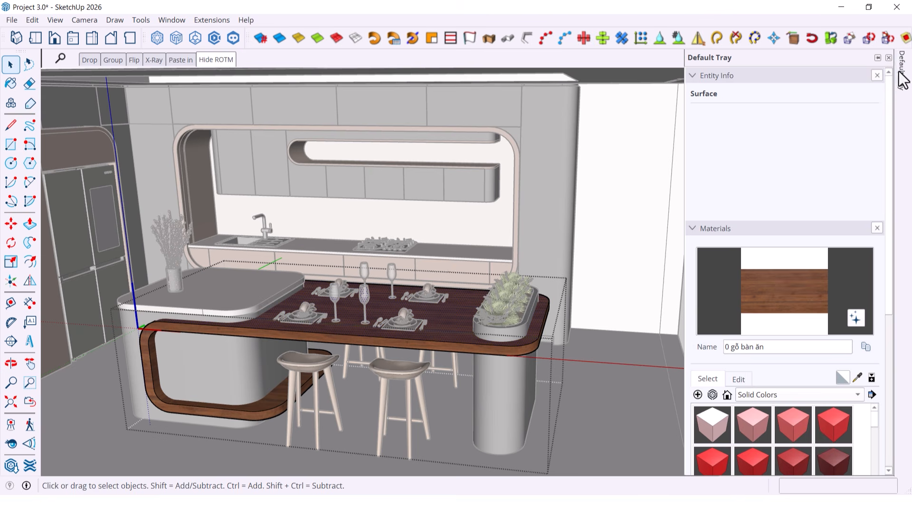
click(711, 424)
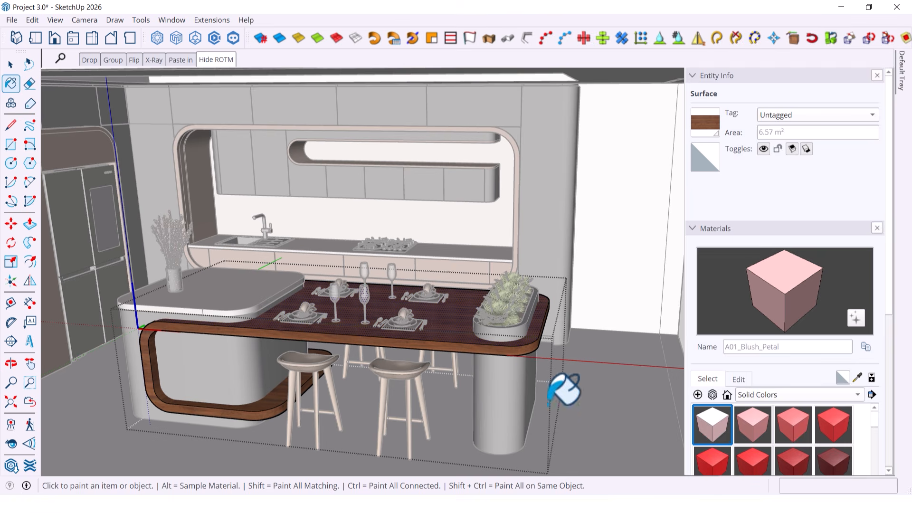
click(457, 324)
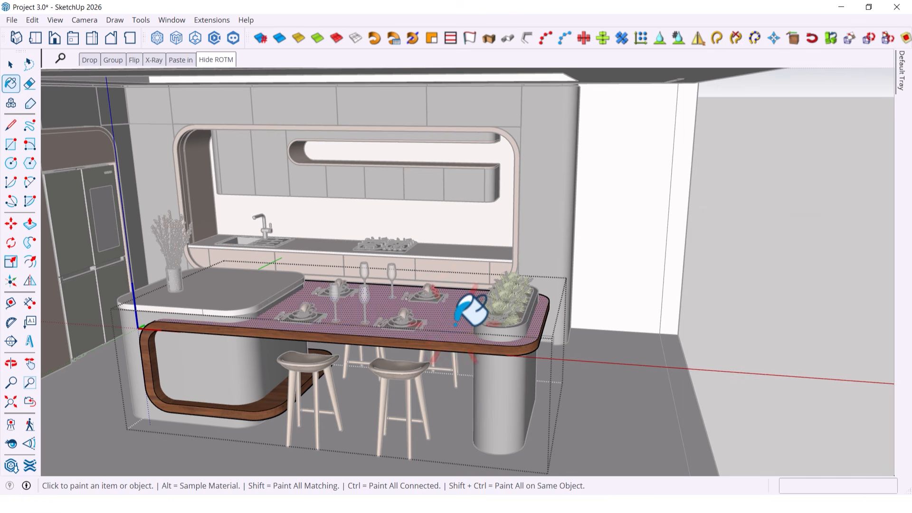
mouse_move(437, 382)
middle_down()
mouse_move(480, 315)
mouse_move(401, 350)
mouse_move(489, 299)
middle_up()
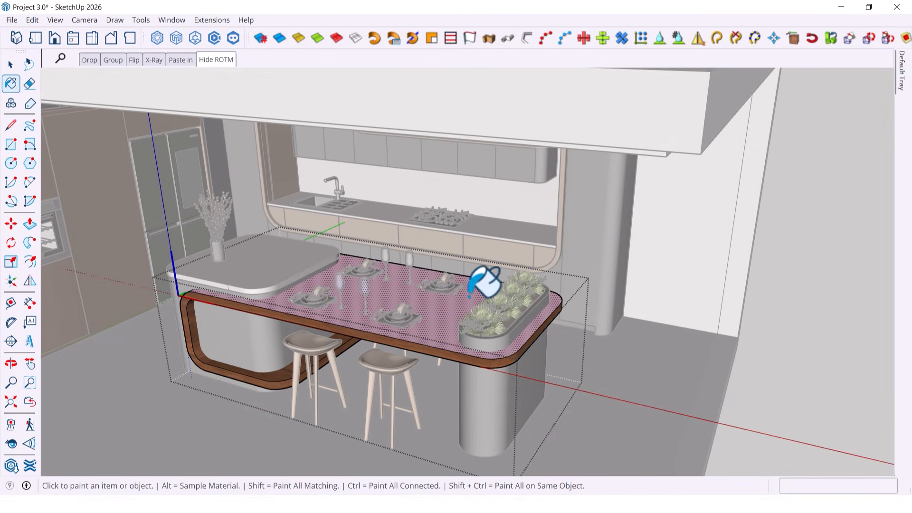
middle_drag(484, 285, 439, 309)
key(space)
key(ctrl+z)
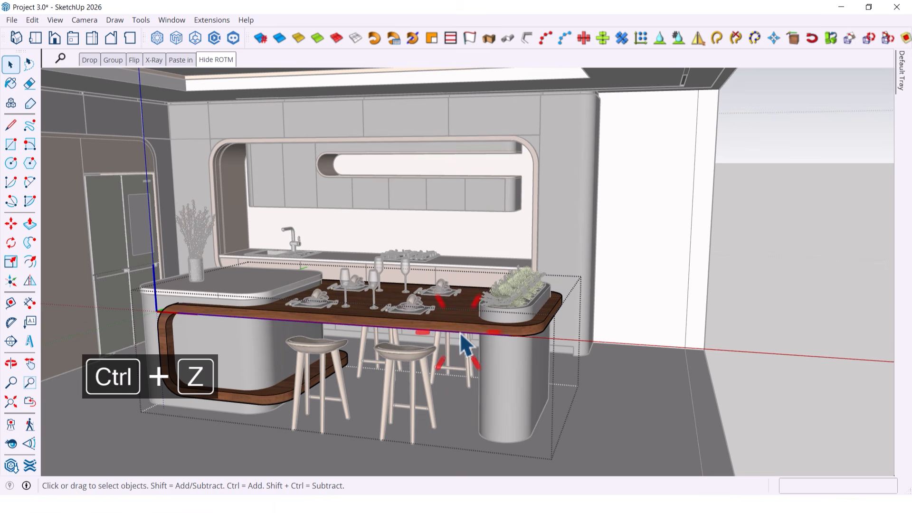
Hide the rest of the model and paint the isolated tabletop's upper face with a light red solid colour
key(x)
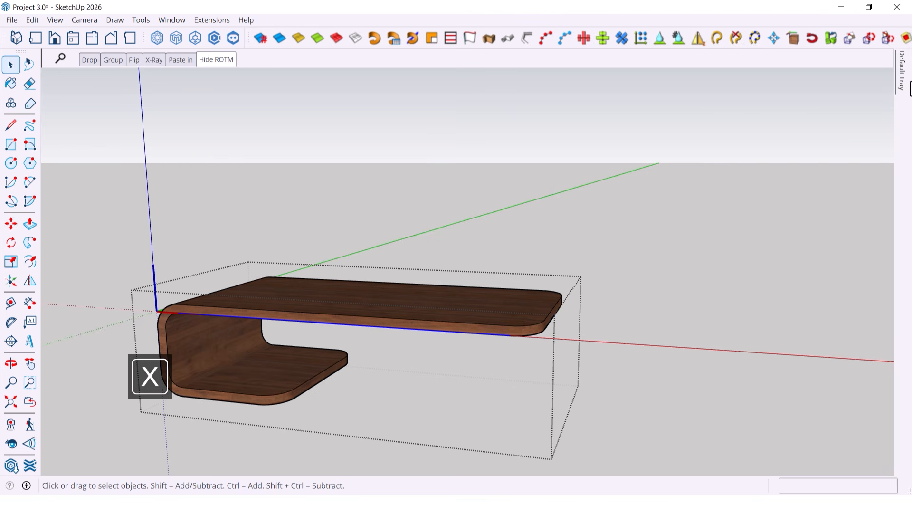
mouse_move(902, 67)
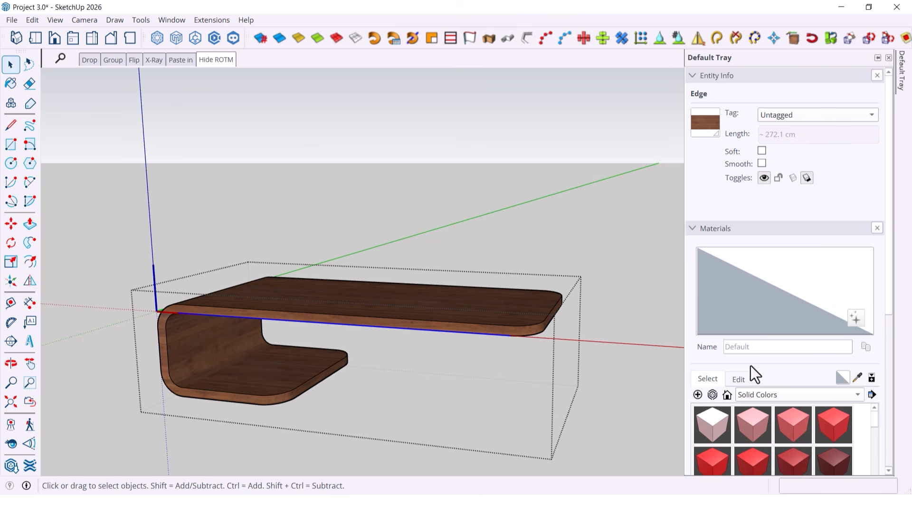
click(792, 424)
click(449, 307)
mouse_move(624, 230)
middle_down()
mouse_move(533, 350)
mouse_move(549, 338)
middle_up()
middle_drag(407, 309, 775, 155)
scroll(618, 240, down, 1)
mouse_move(643, 249)
middle_down()
mouse_move(276, 334)
mouse_move(407, 261)
middle_up()
scroll(276, 333, up, 2)
Undo the light red paint on the isolated tabletop
key(ctrl+z)
key(space)
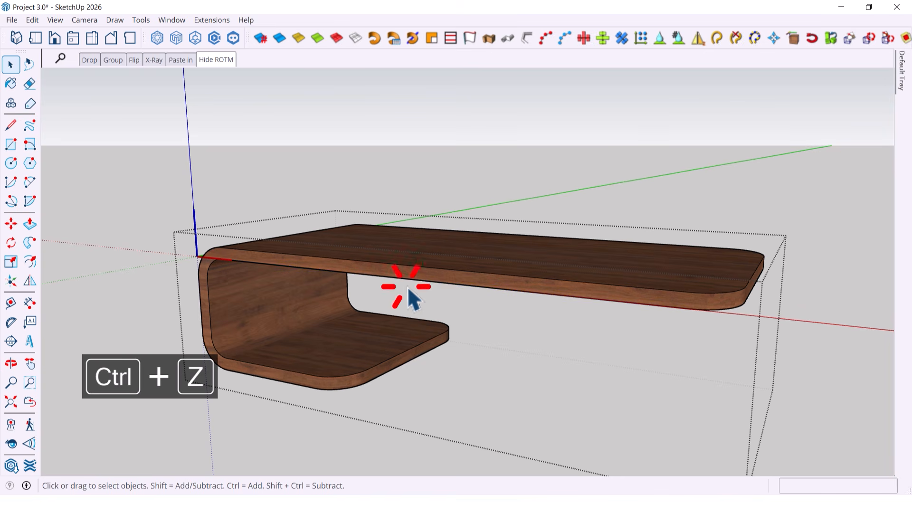
click(347, 349)
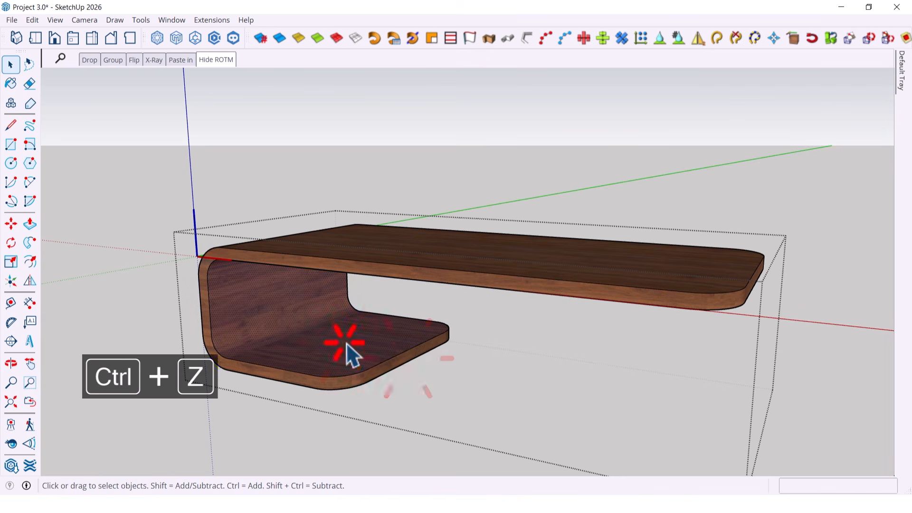
Bring the rest of the kitchen back into view and exit the tabletop group
mouse_move(417, 352)
middle_down()
mouse_move(533, 299)
mouse_move(285, 329)
mouse_move(381, 204)
middle_up()
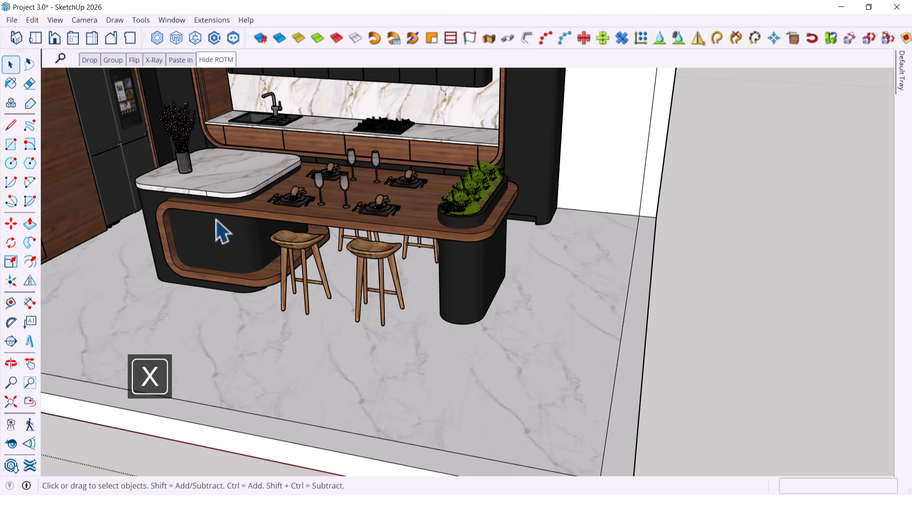
scroll(184, 195, up, 4)
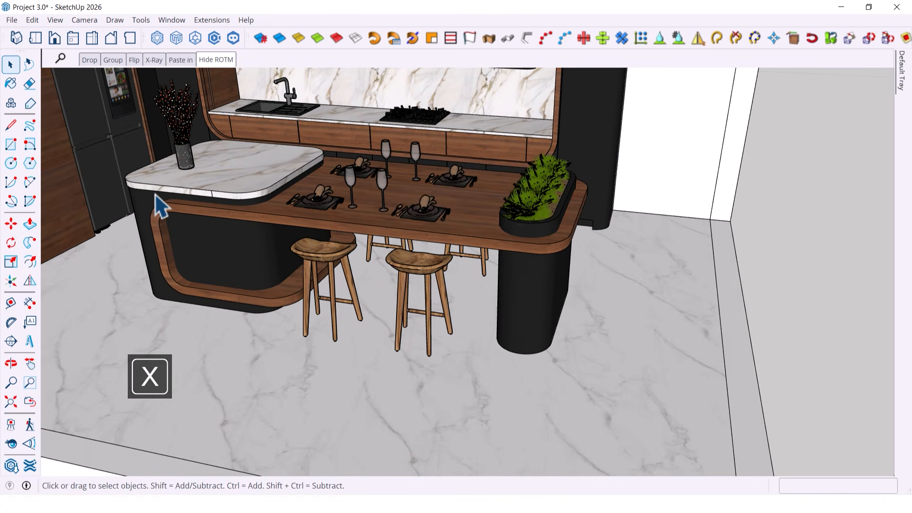
middle_drag(185, 187, 199, 177)
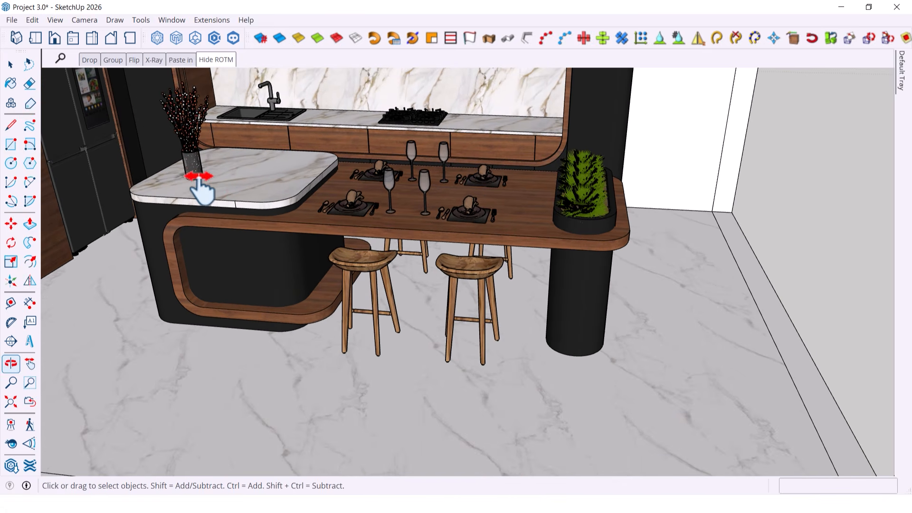
Open the marble-topped island base group for editing with the rest of the model hidden and select its marble top face
click(306, 227)
middle_drag(417, 275, 313, 215)
scroll(437, 263, up, 2)
click(312, 308)
double_click(312, 308)
click(334, 254)
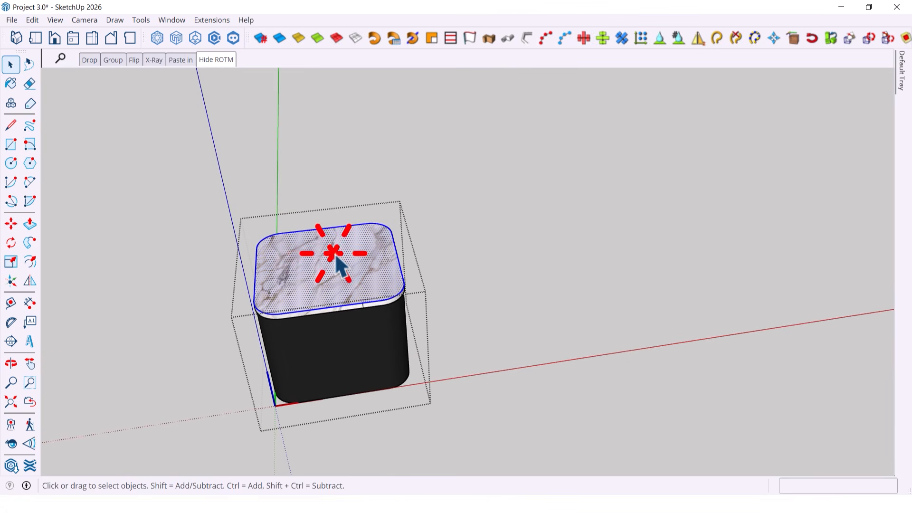
Try Push/Pull on the isolated island base's marble top face
middle_drag(356, 338, 360, 299)
click(355, 270)
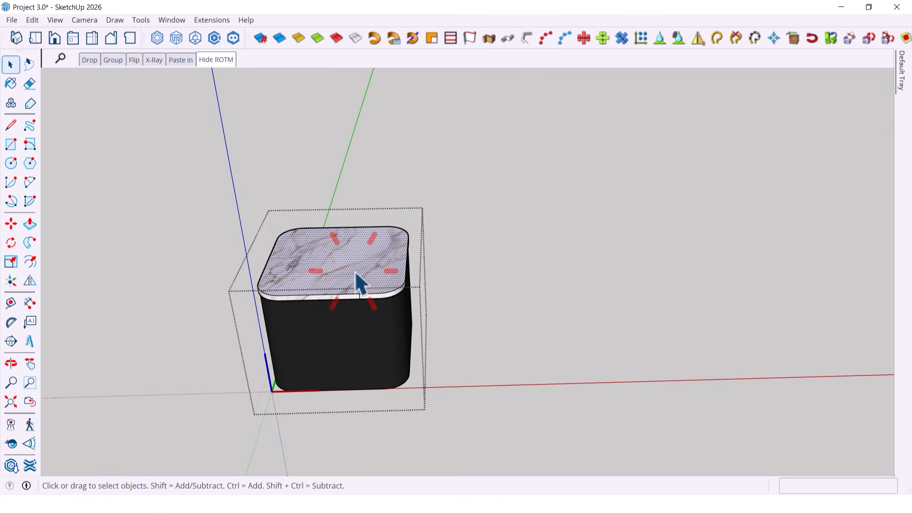
key(p)
click(354, 270)
key(space)
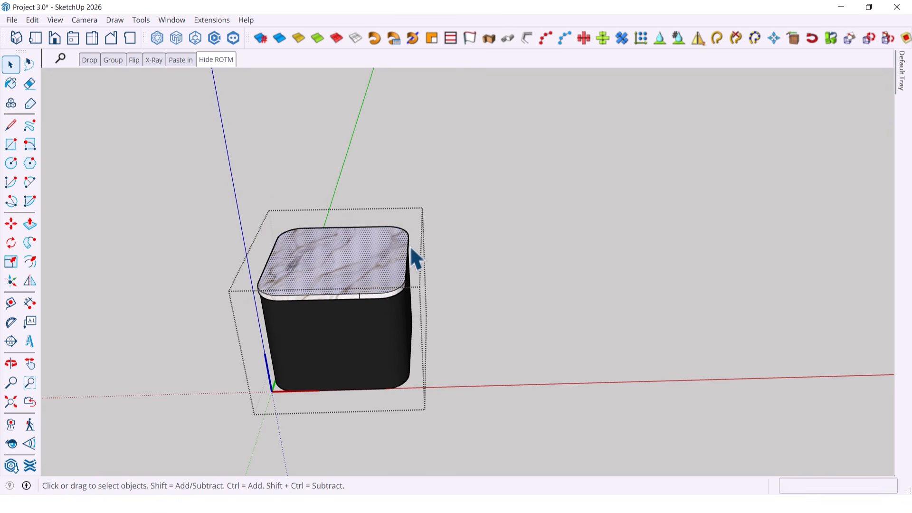
Exit the island base group and select it as a whole in the kitchen
key(Escape)
click(334, 253)
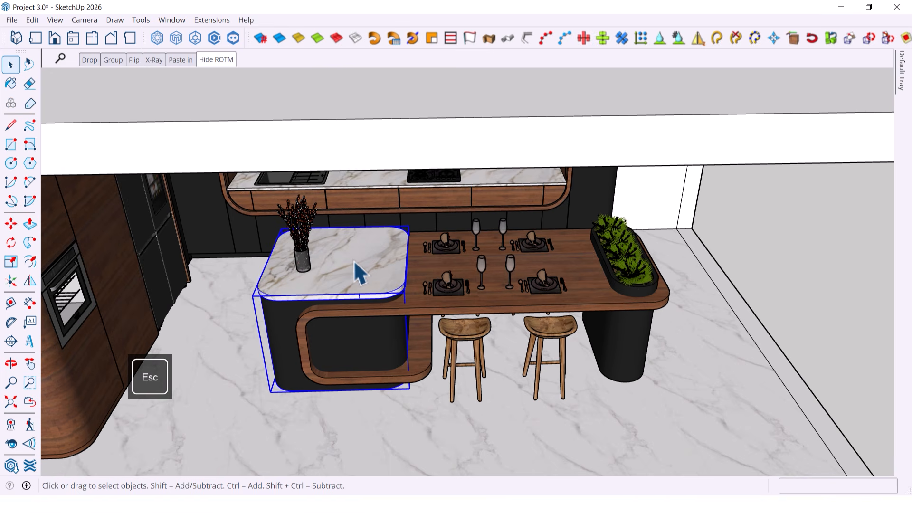
click(354, 264)
click(370, 254)
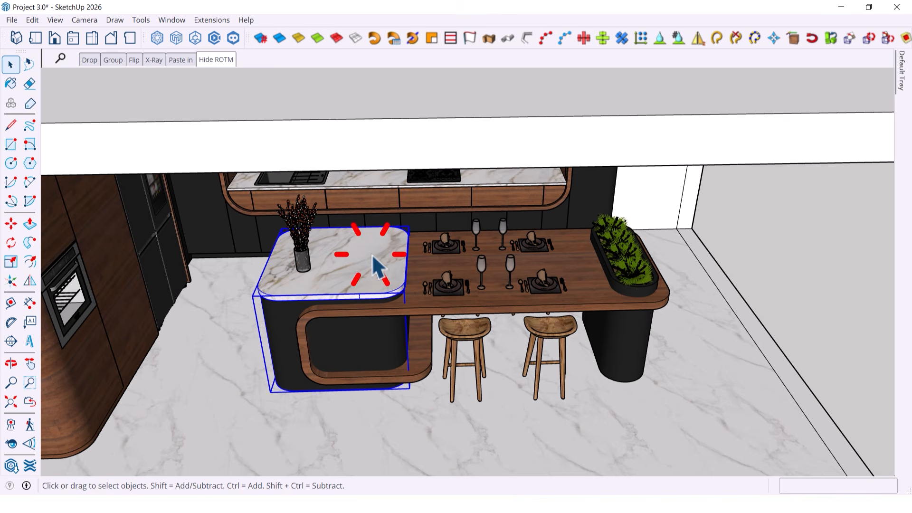
middle_drag(312, 246, 411, 287)
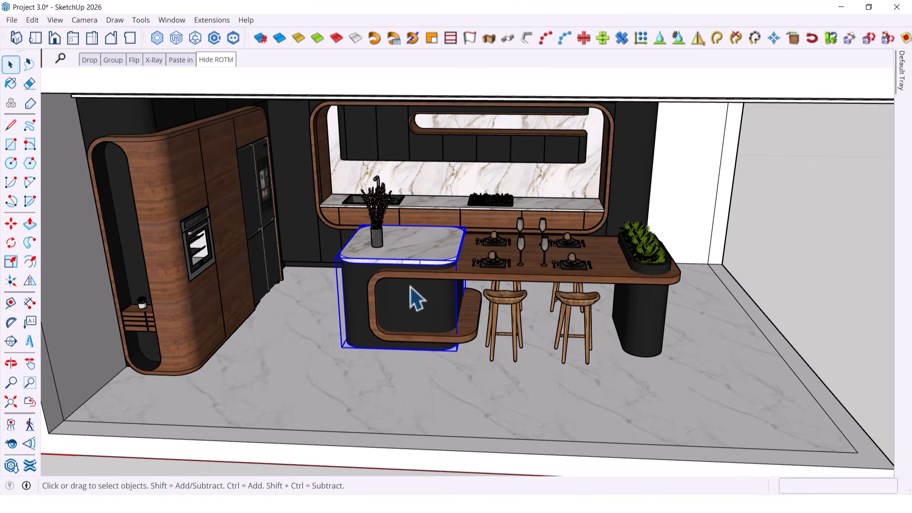